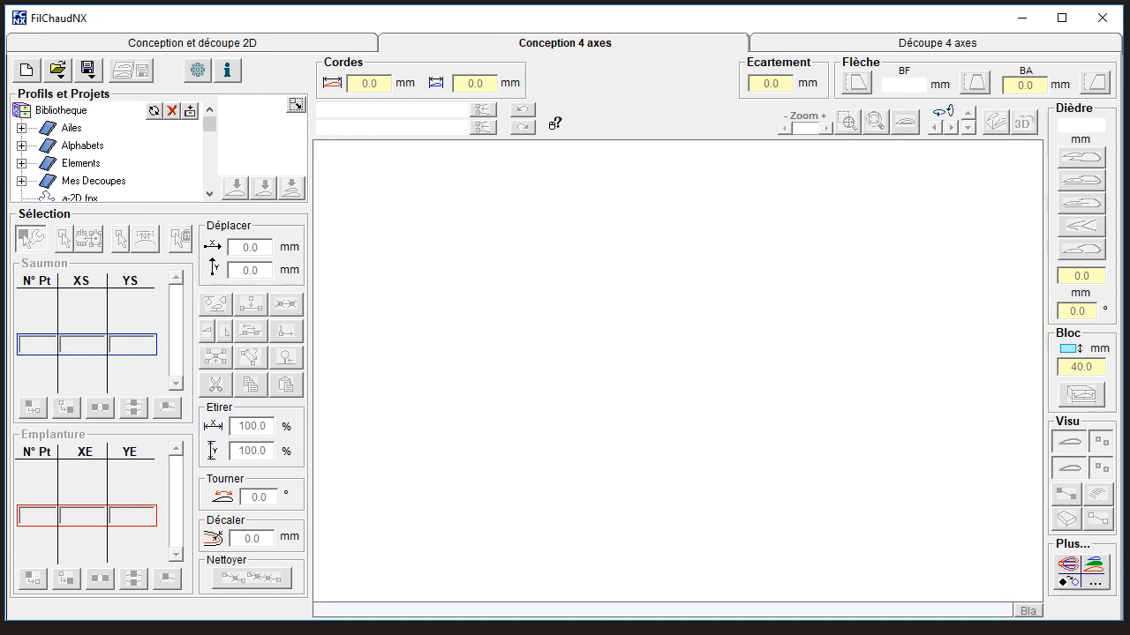
Load the project fuseau1.fnx from the Mes Decoupes library into both the root and tip profiles.
click(20, 181)
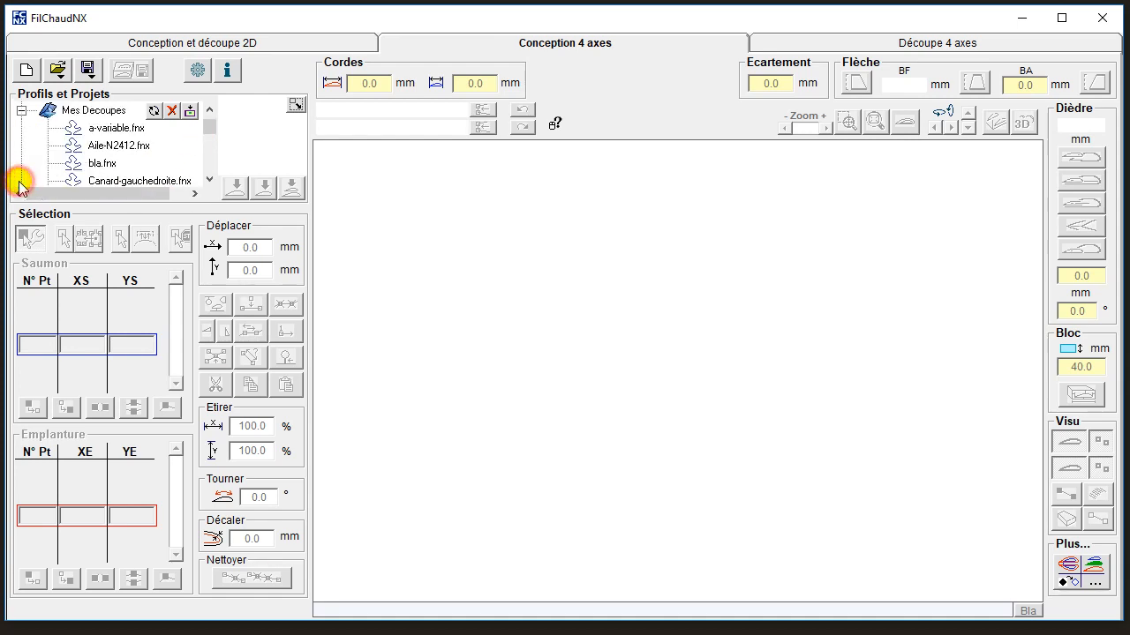
click(209, 180)
click(209, 180)
click(209, 180)
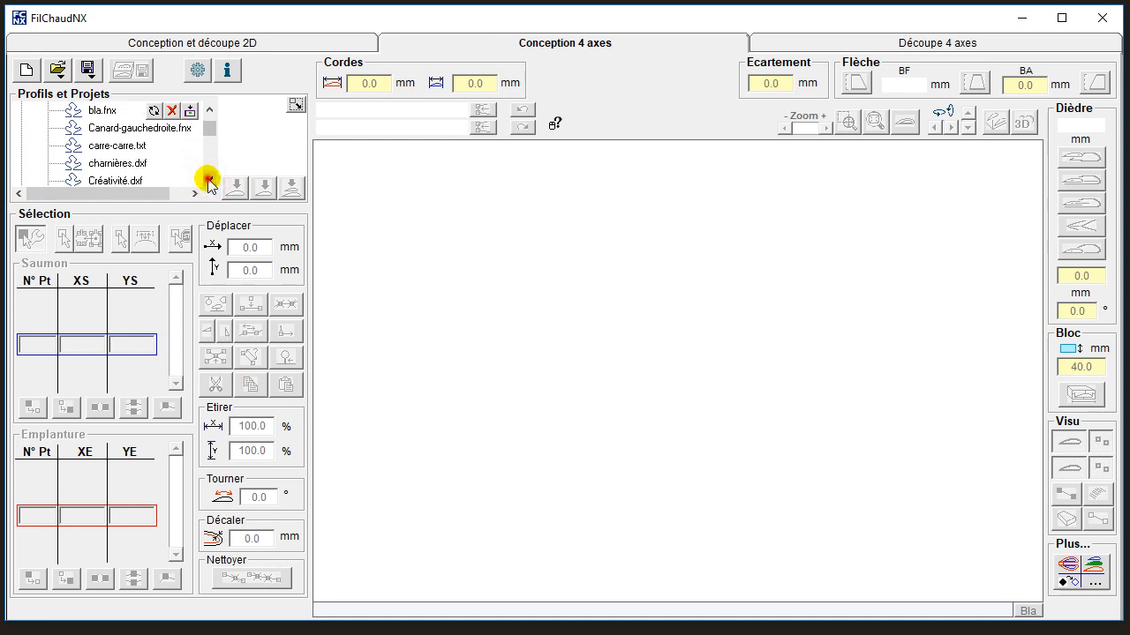
click(209, 180)
click(209, 180)
click(209, 180)
click(209, 180)
click(209, 180)
click(209, 180)
click(210, 180)
click(209, 180)
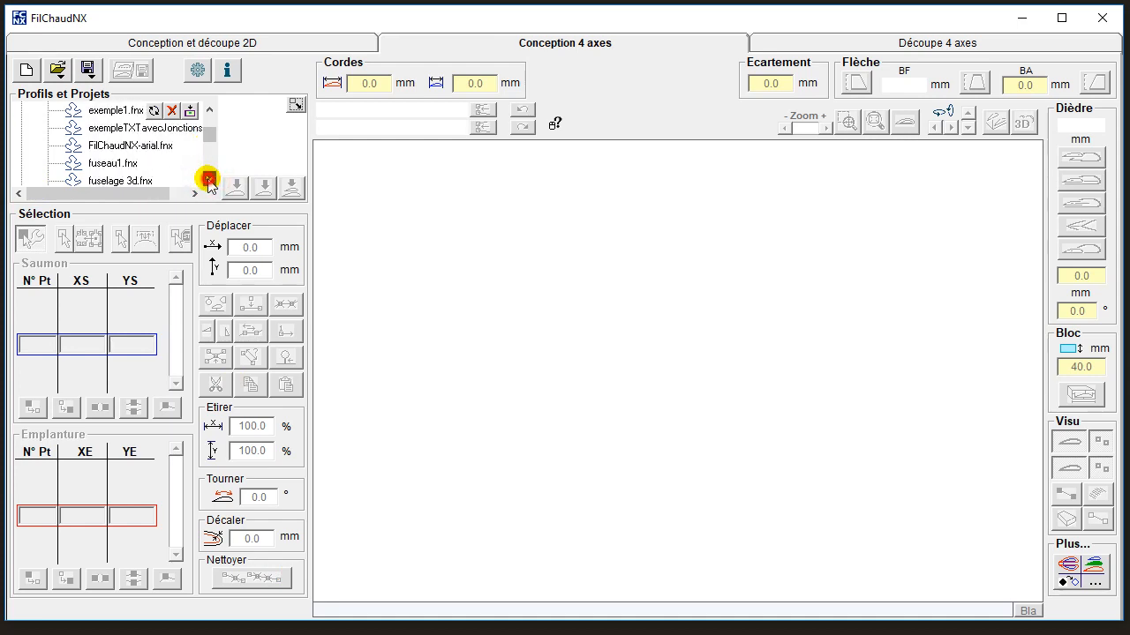
click(115, 163)
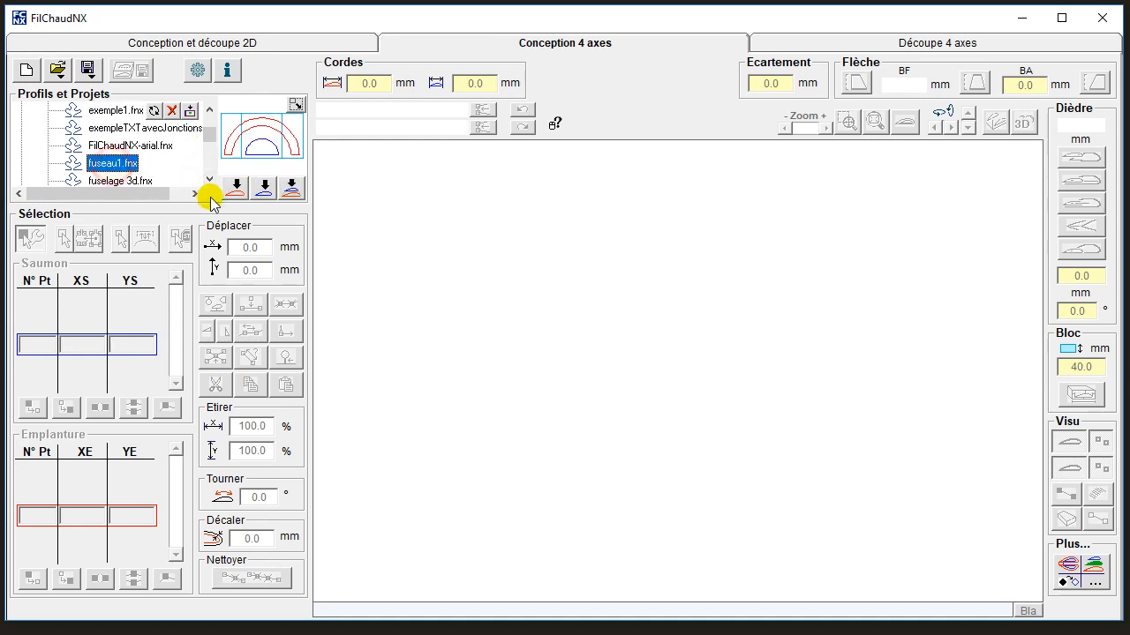
click(291, 191)
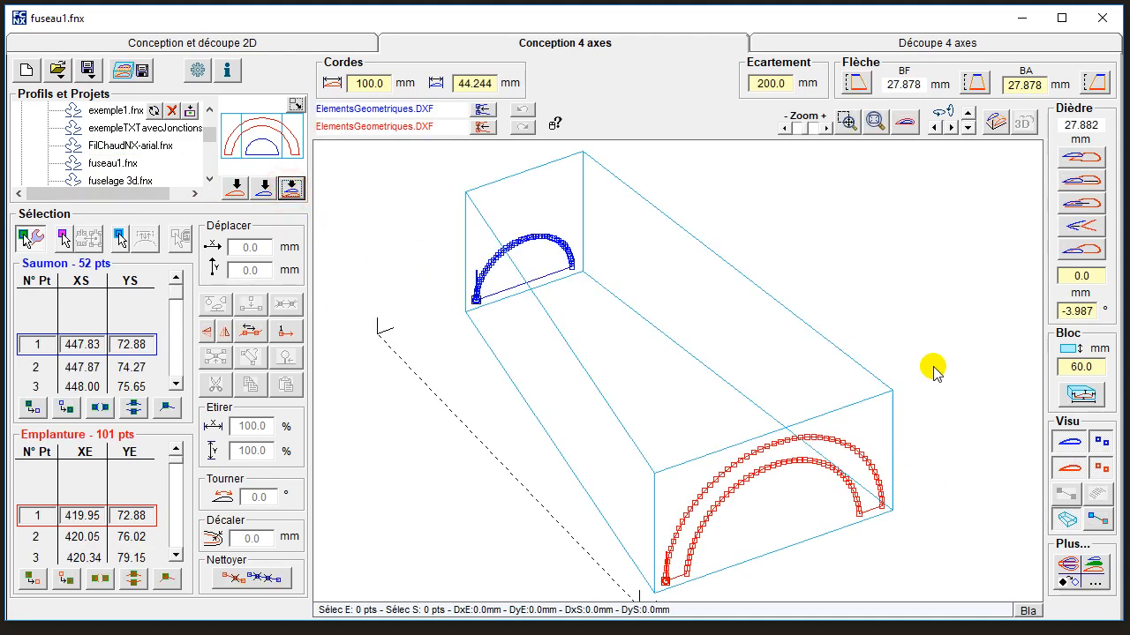
Hide the foam block and view both profiles face-on with their points displayed.
click(1068, 519)
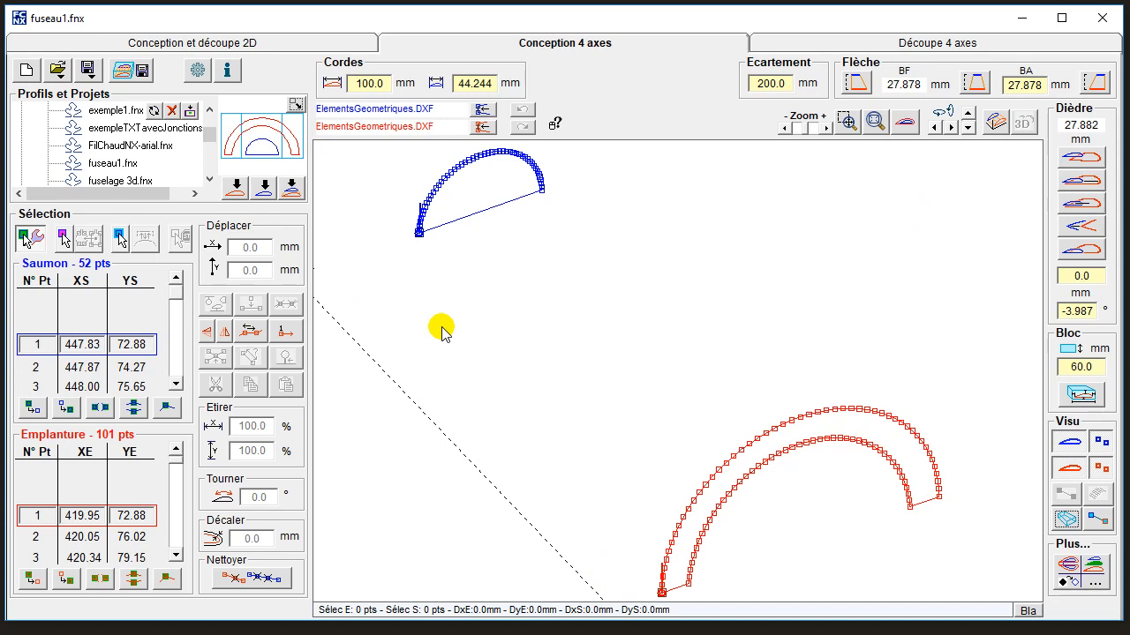
click(1101, 442)
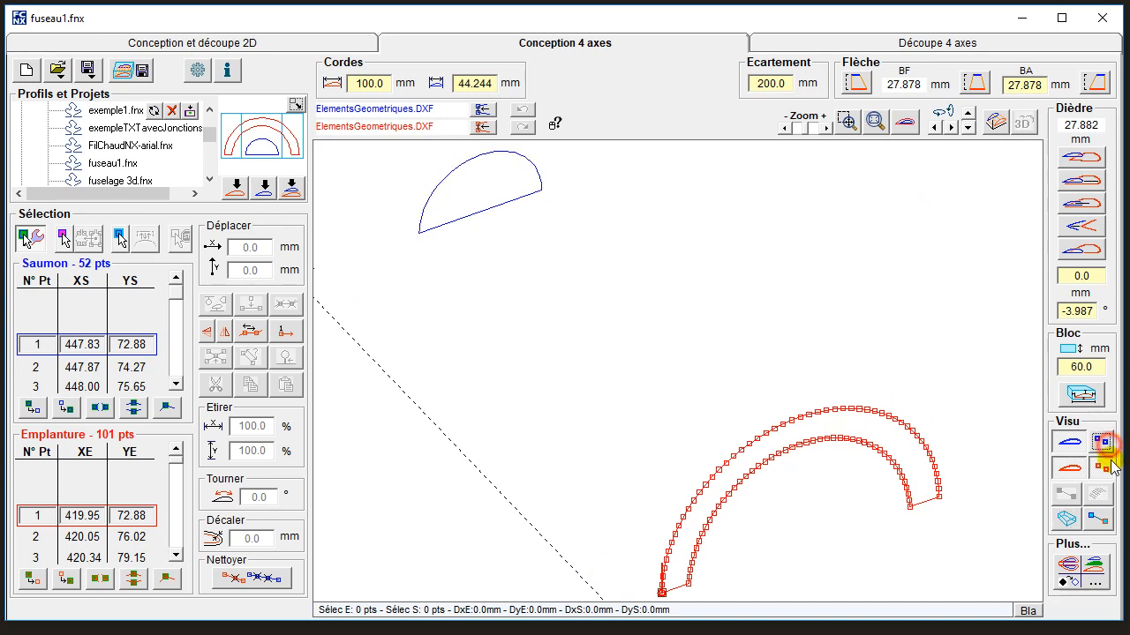
click(1103, 470)
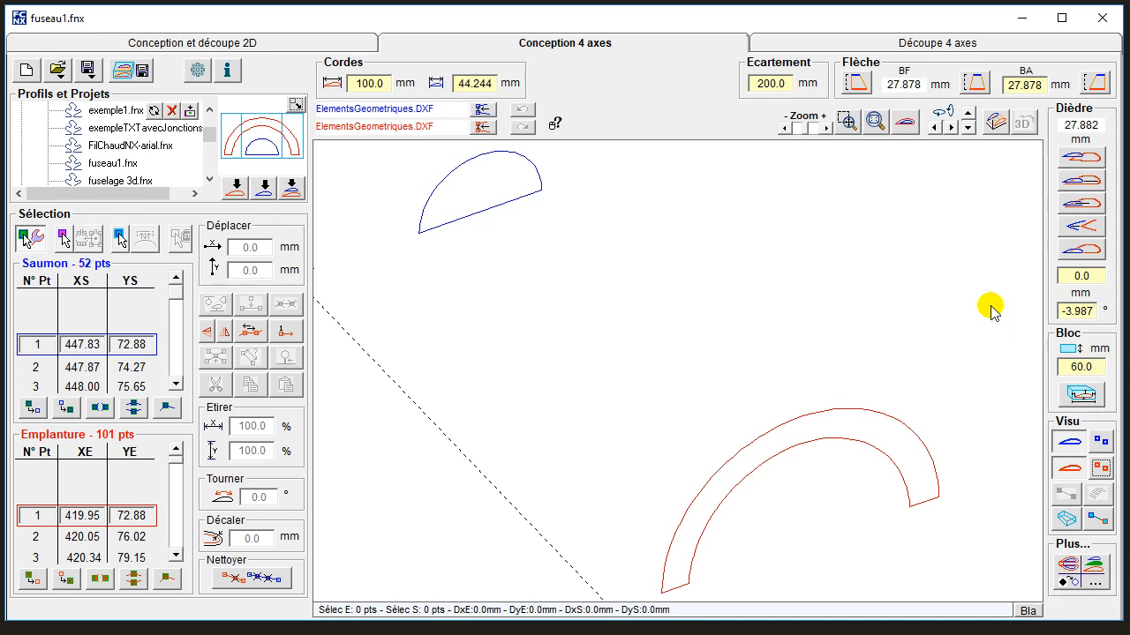
click(903, 124)
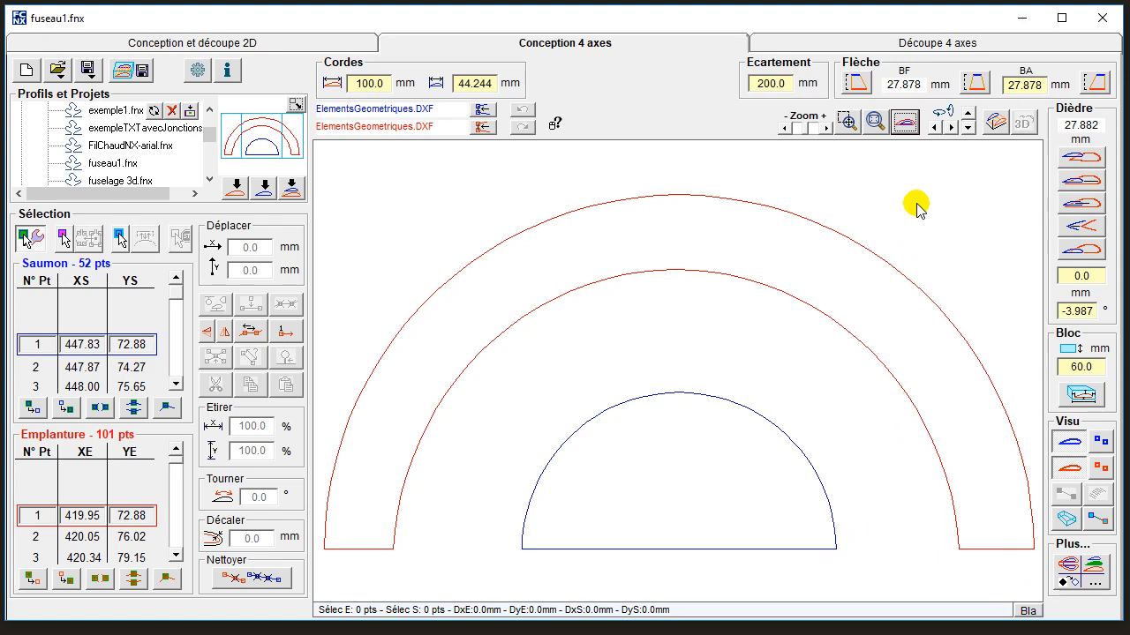
click(1100, 467)
click(1101, 440)
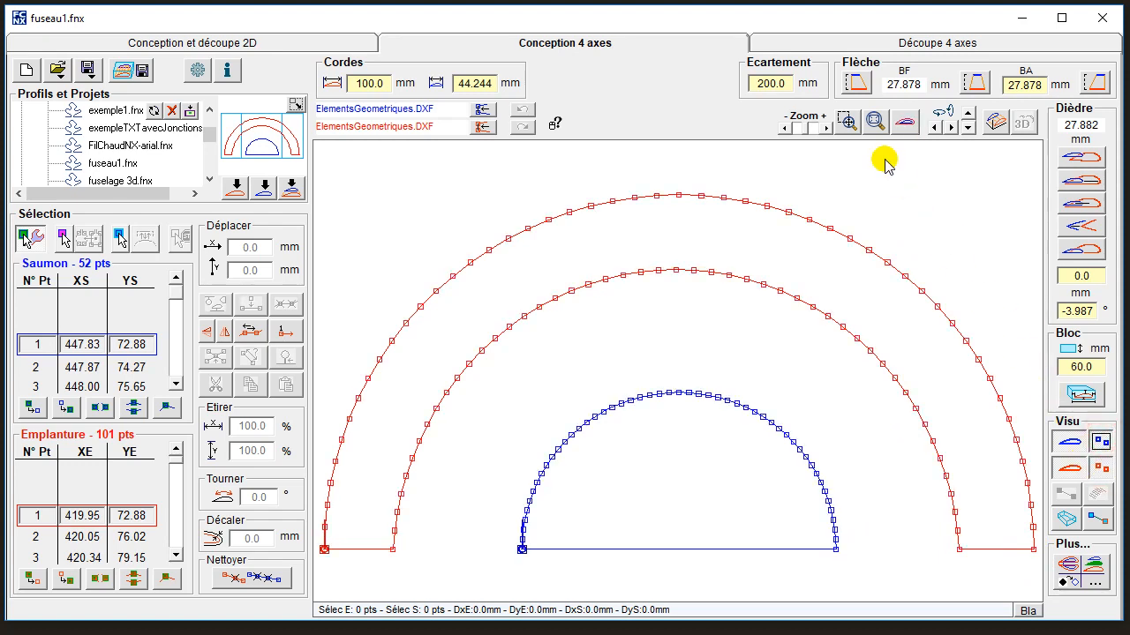
Try the optimal synchronisation on the root and tip profiles without selecting any intermediate point pairs.
click(120, 242)
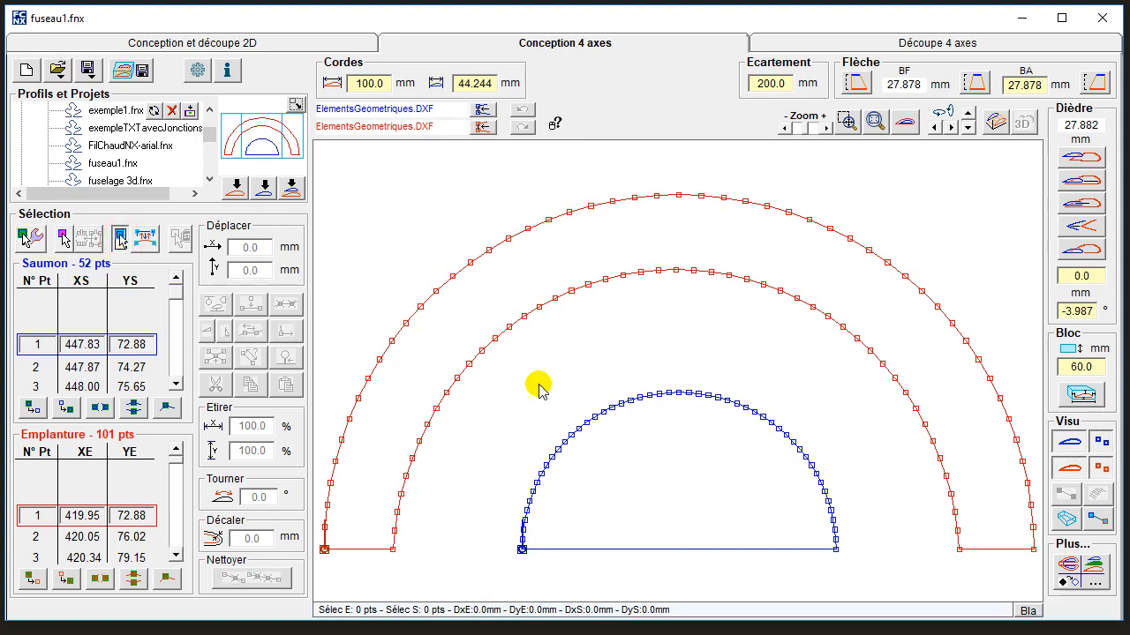
click(144, 247)
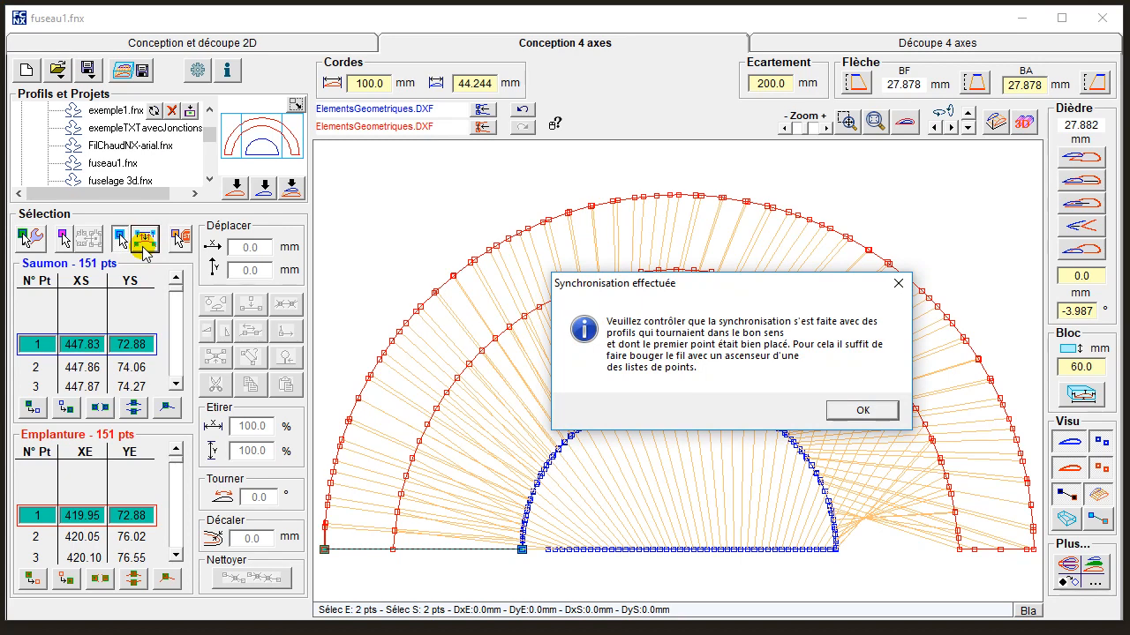
click(858, 413)
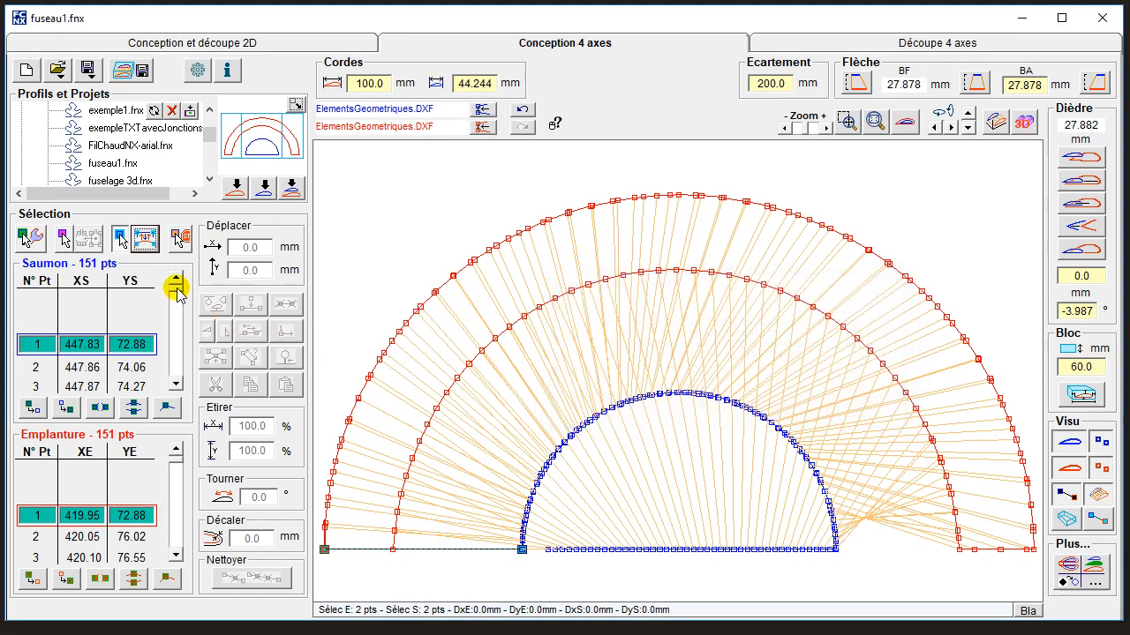
Run the wire through the tip profile's point list and check the synchronised pairs in perspective view.
click(174, 381)
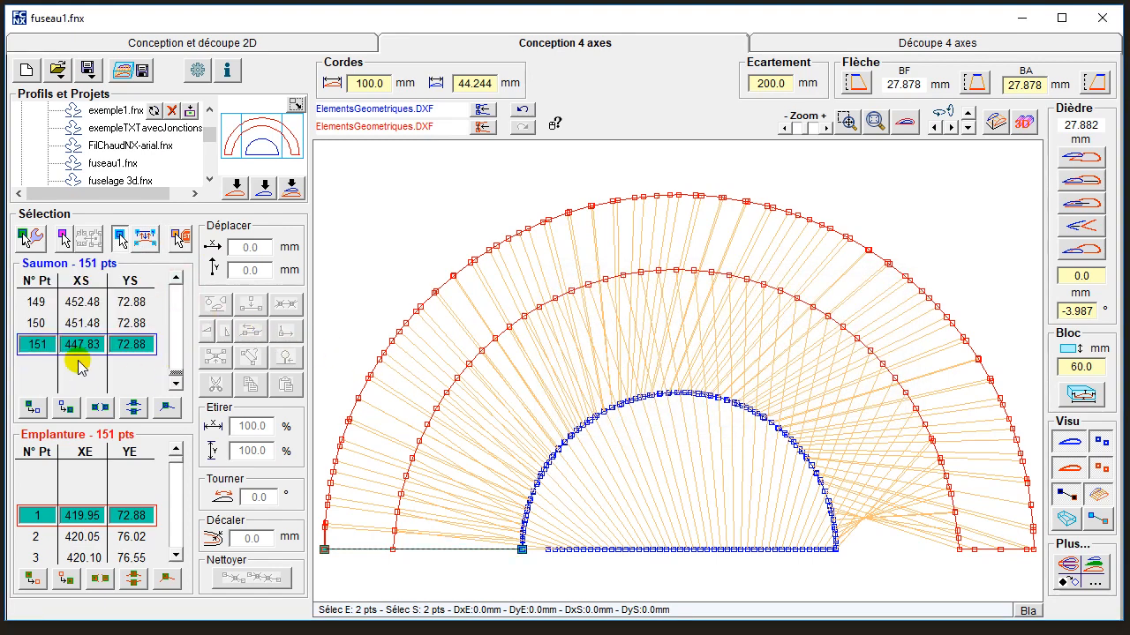
drag(171, 373, 175, 278)
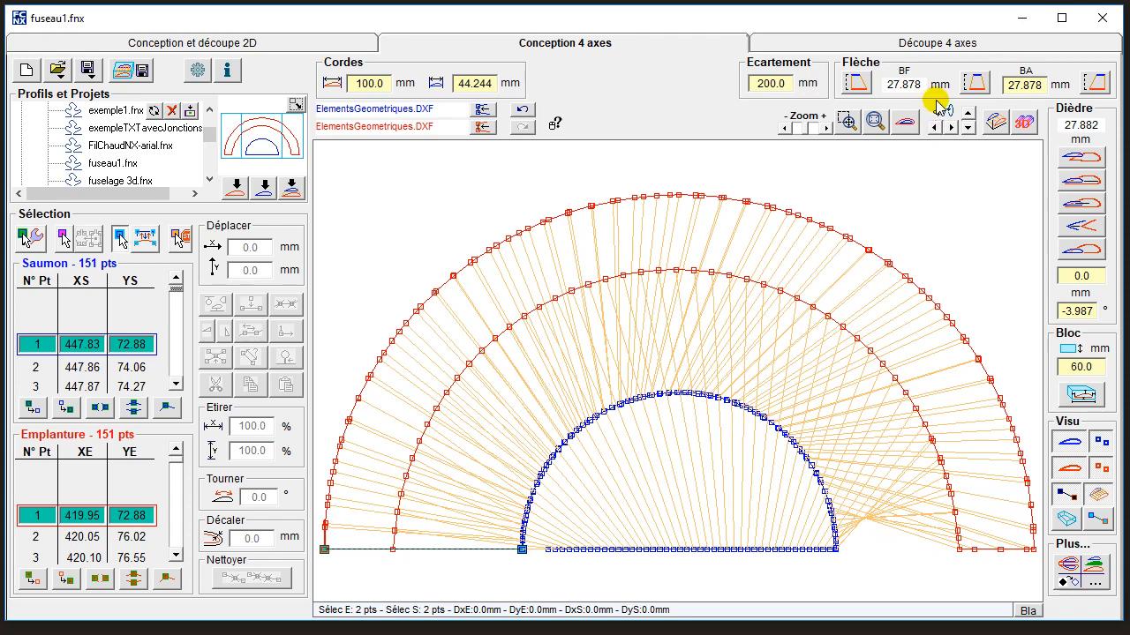
click(997, 122)
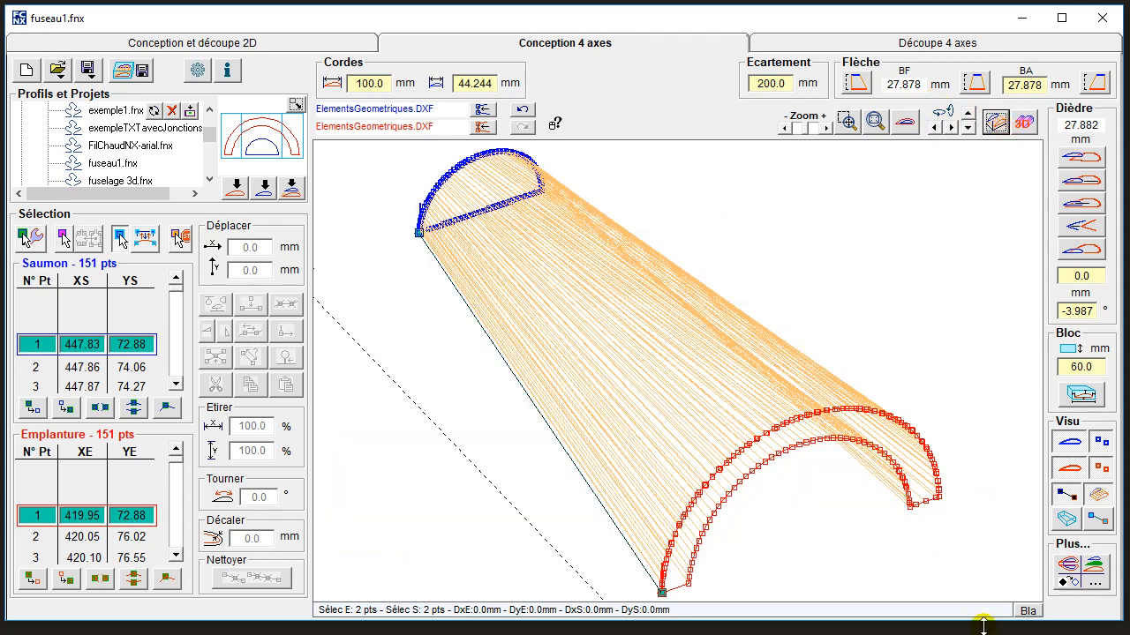
click(177, 386)
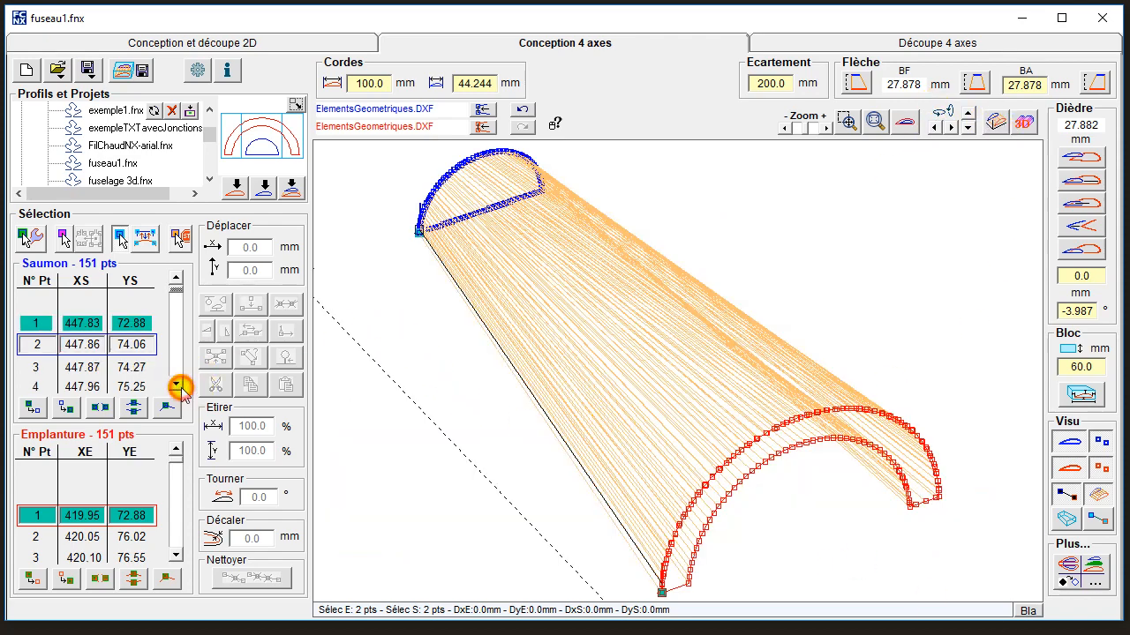
click(181, 387)
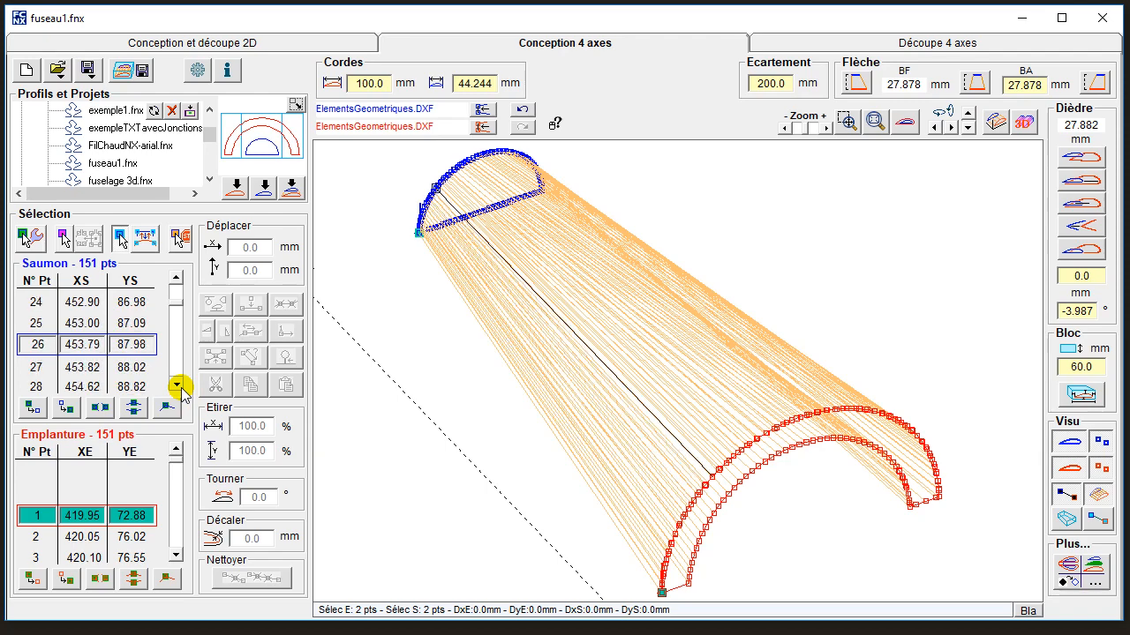
drag(180, 386, 177, 386)
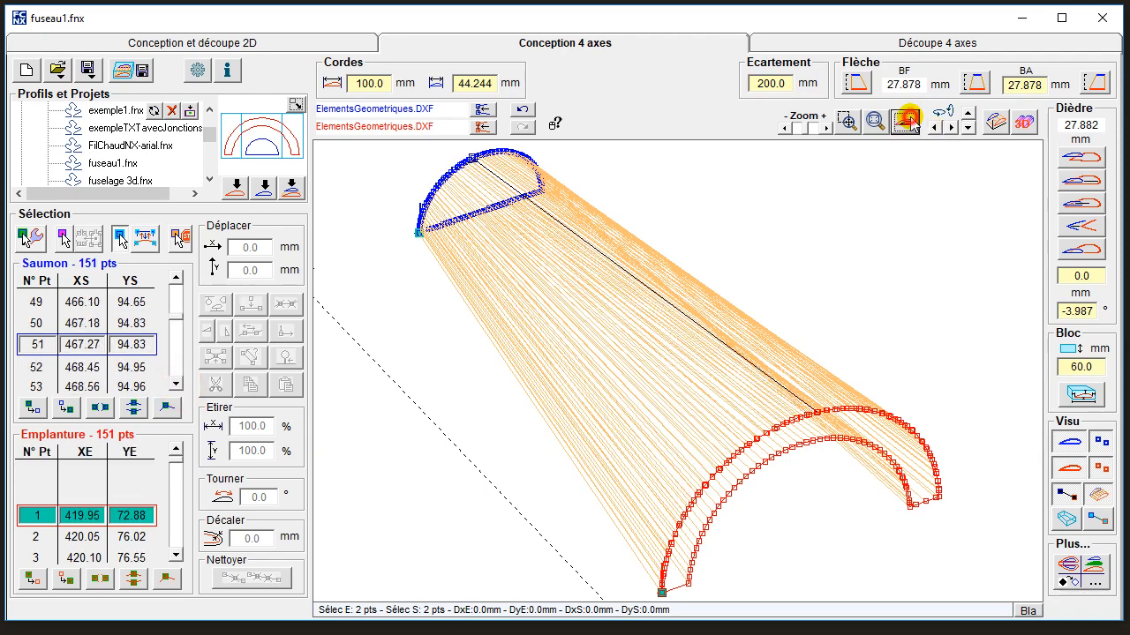
Examine face-on how the wire pairs the two profiles, stepping through the tip points from 51 to 110.
click(907, 123)
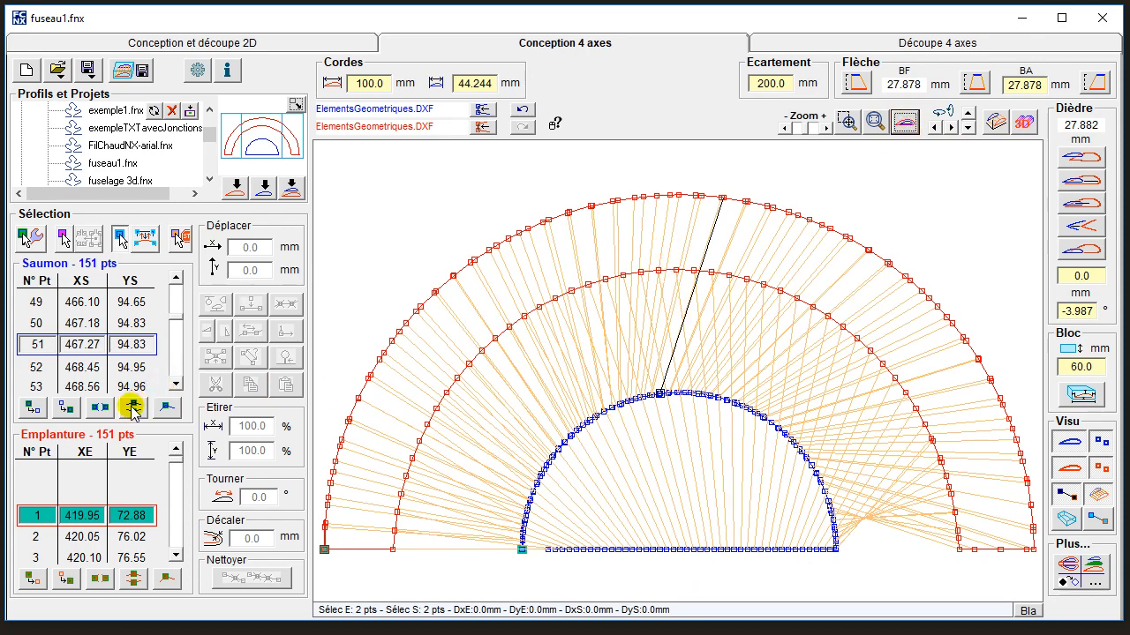
drag(178, 384, 179, 386)
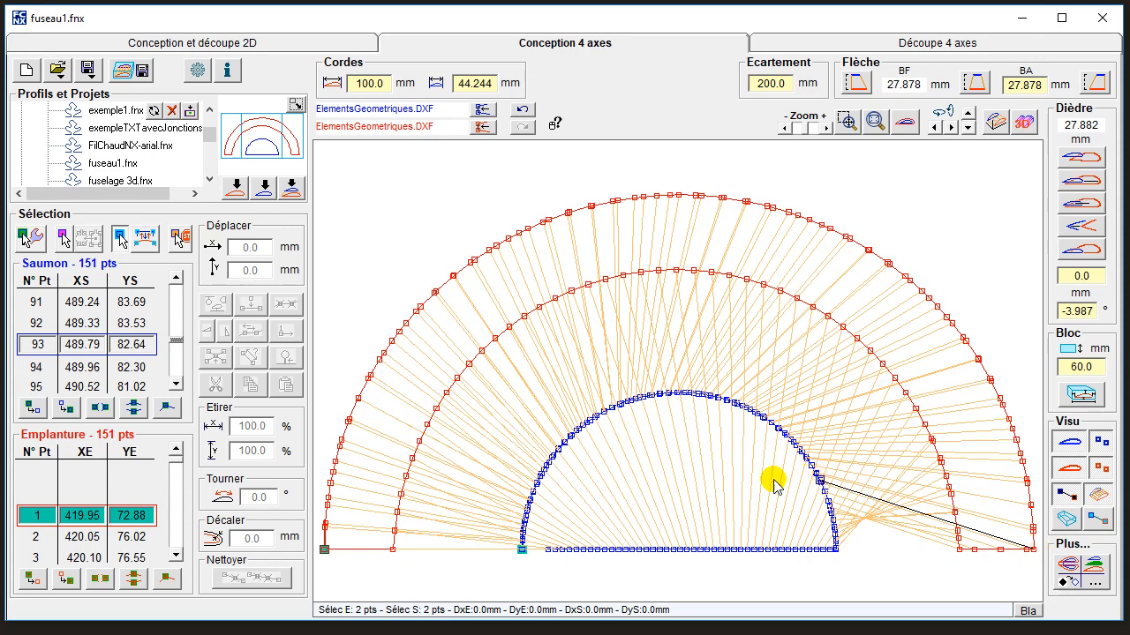
click(168, 386)
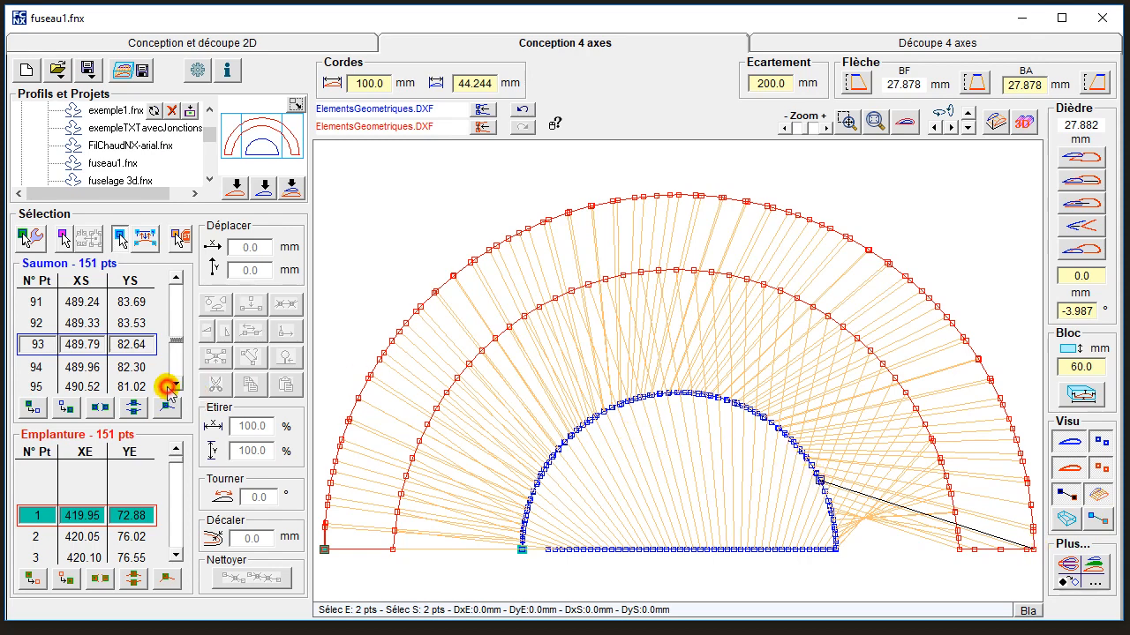
click(179, 386)
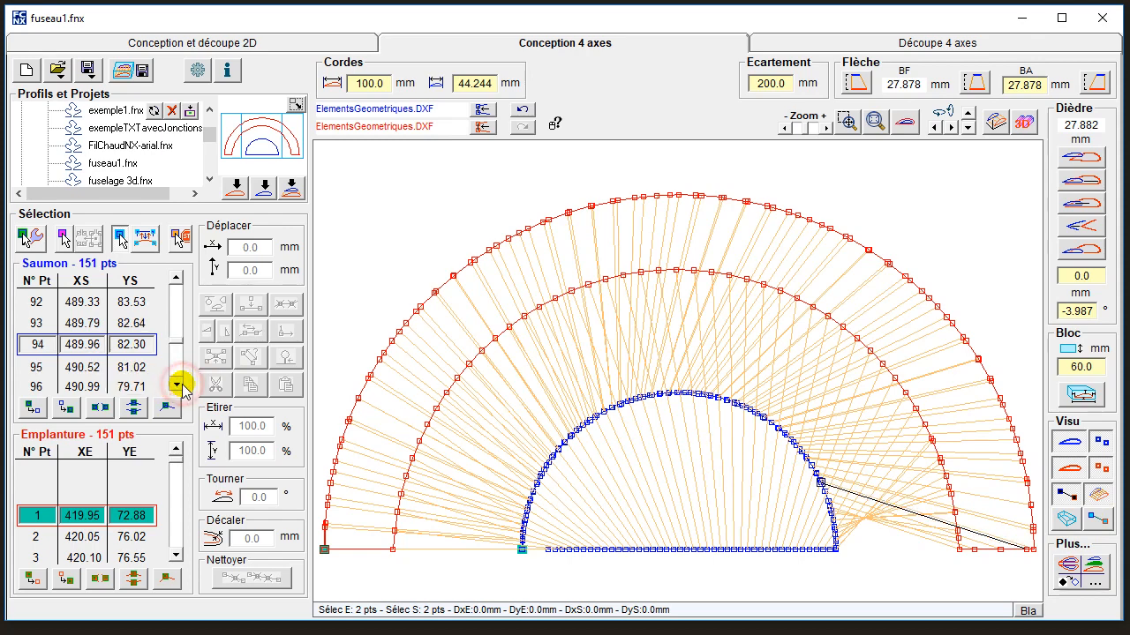
click(179, 386)
click(179, 386)
click(179, 386)
click(179, 386)
click(179, 385)
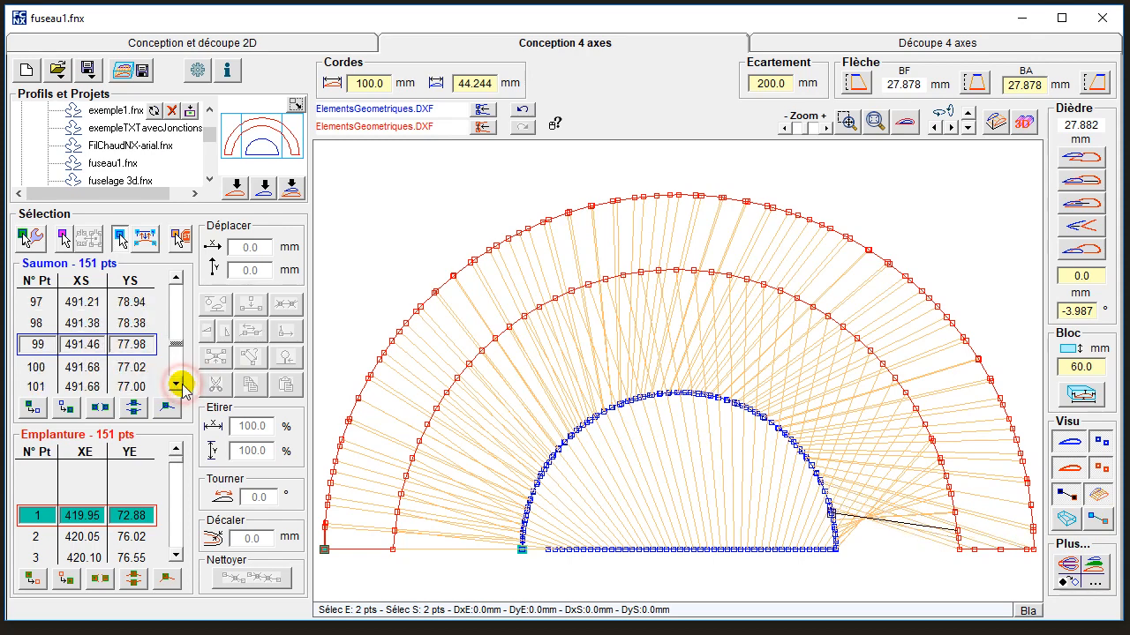
click(179, 385)
click(180, 385)
double_click(179, 386)
double_click(179, 386)
double_click(179, 385)
click(179, 386)
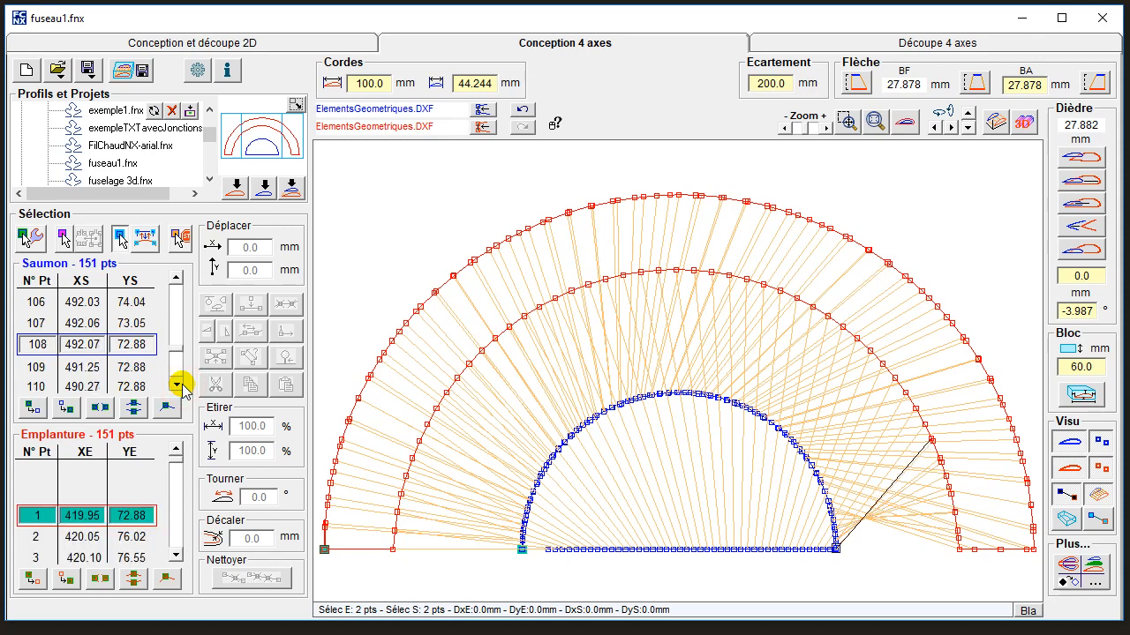
double_click(179, 386)
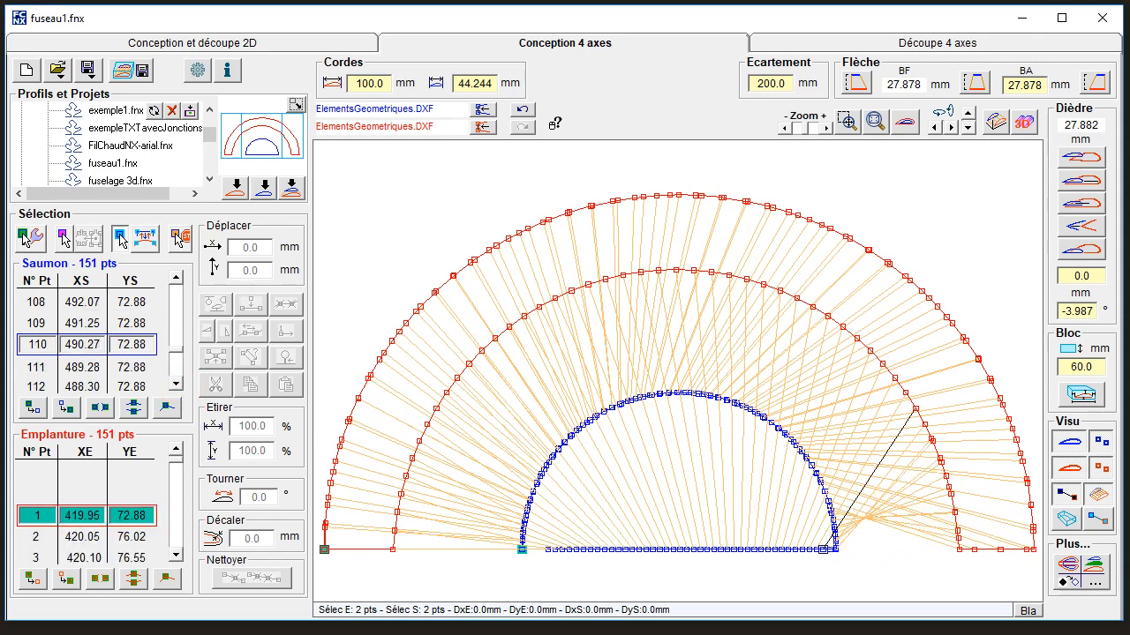
Check the 4-axis cutting path face-on, and undo the optimal synchronisation back in the 4-axis design.
click(837, 44)
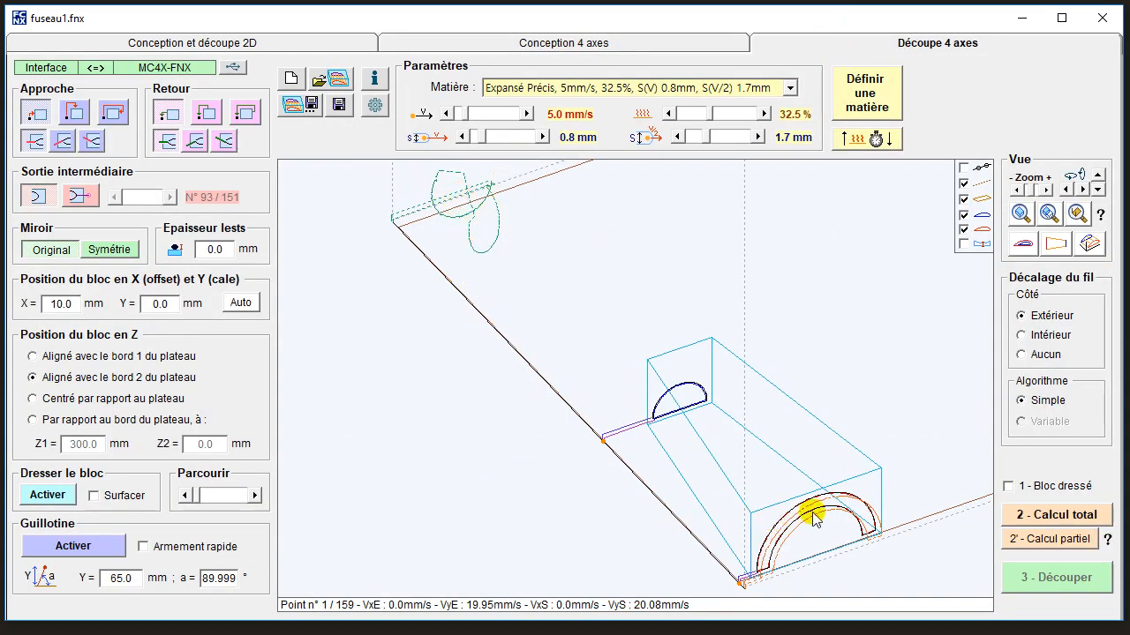
click(1024, 244)
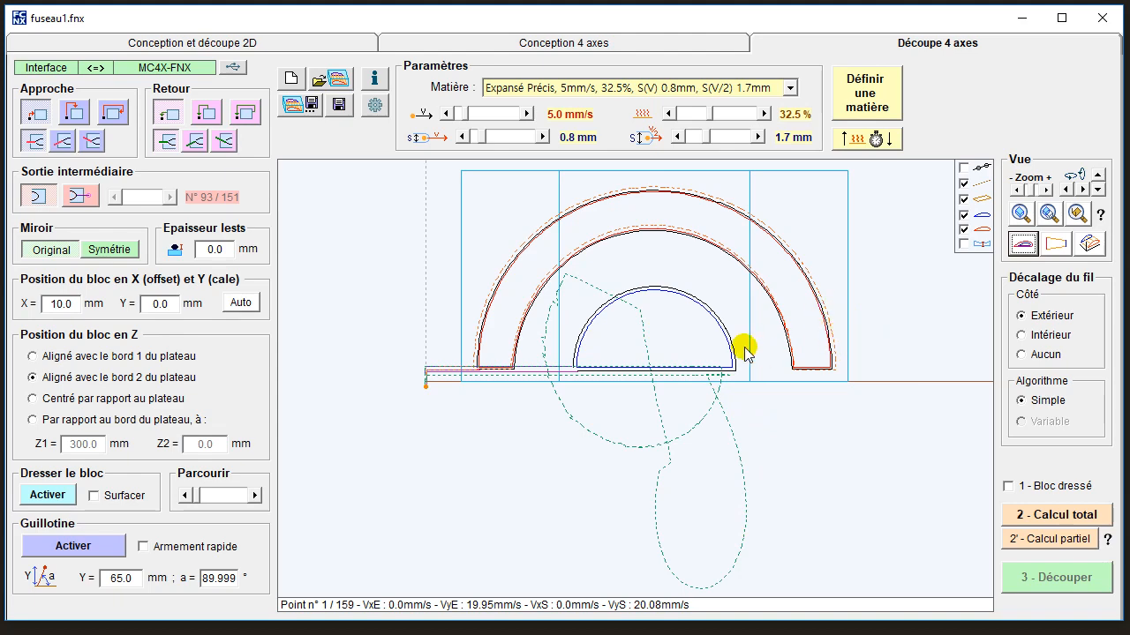
click(625, 43)
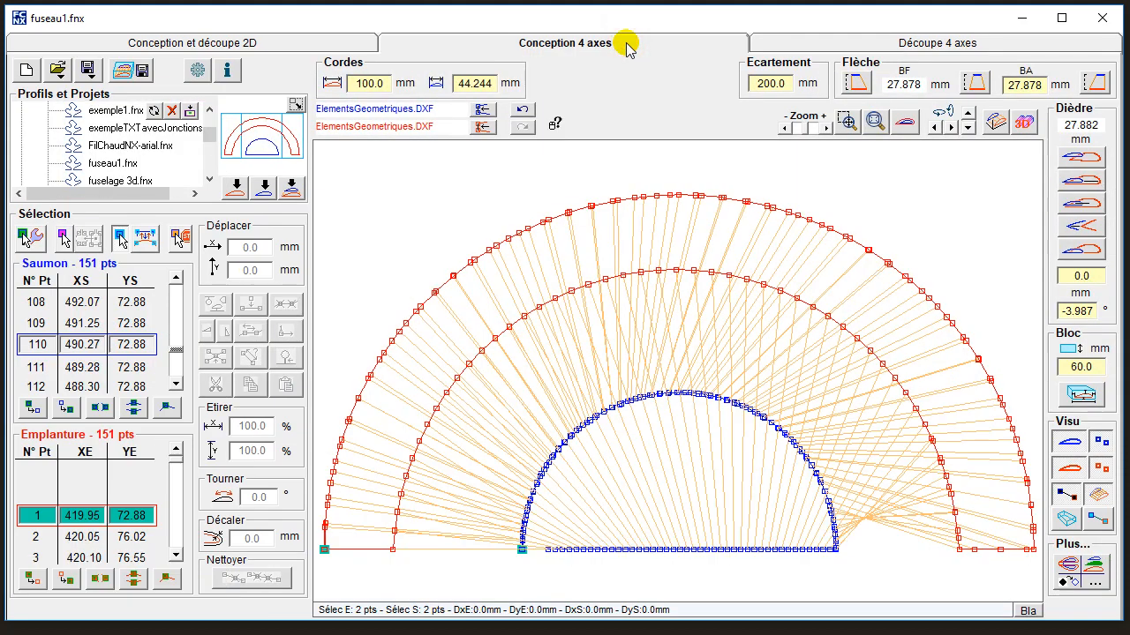
click(518, 110)
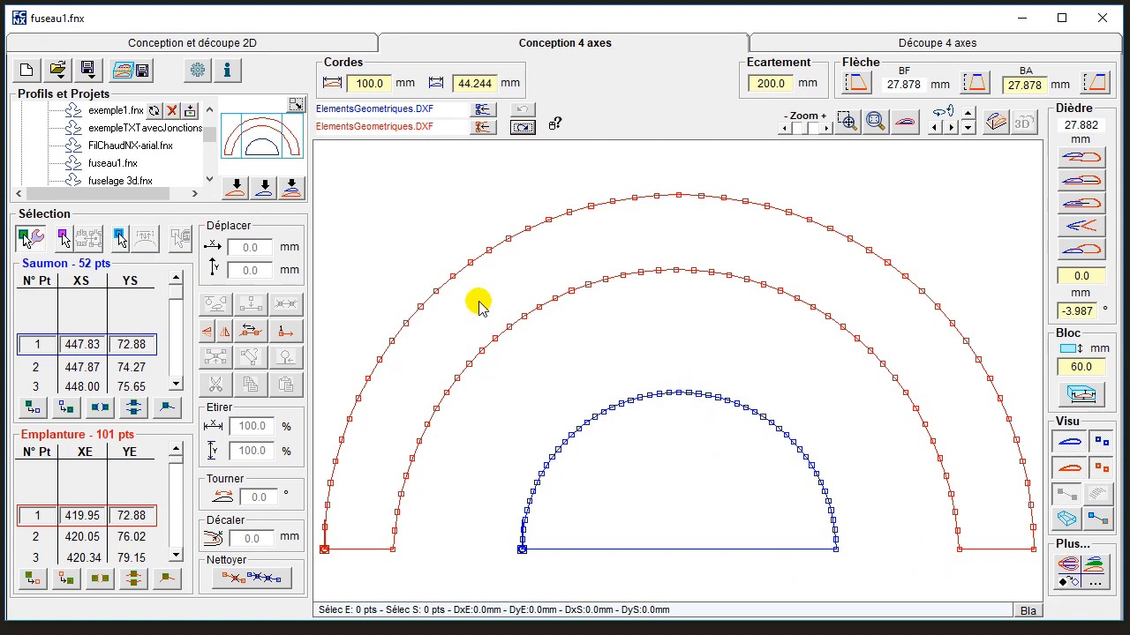
In perspective view, pair point 51 of the root's outer arc with tip point 51 for synchronisation, and toggle the synchronisation pairs display.
click(997, 123)
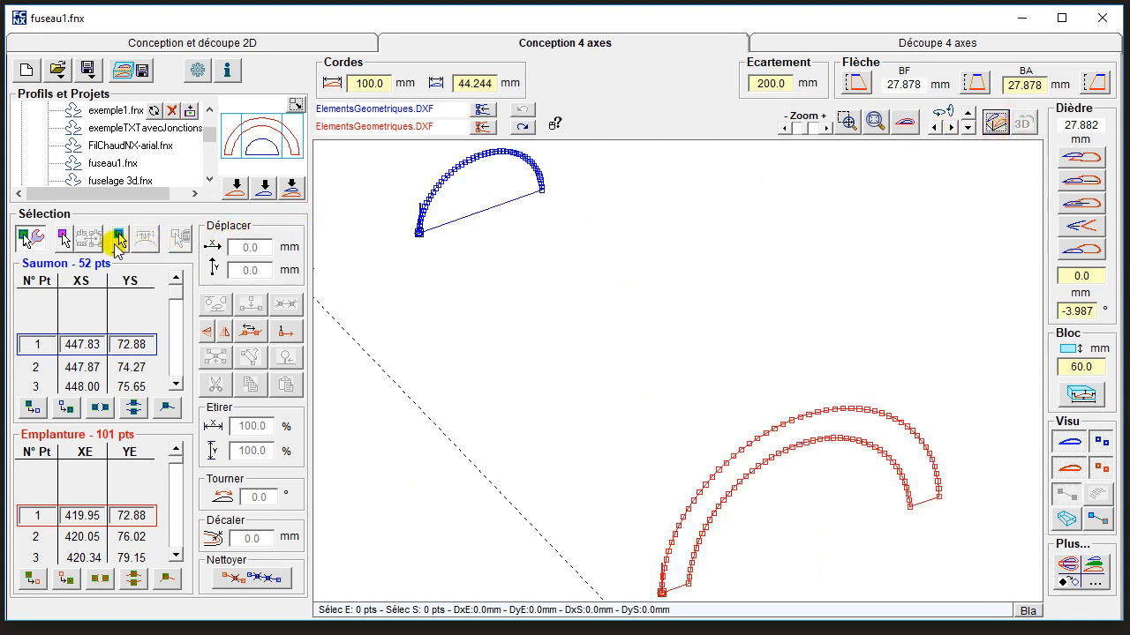
click(119, 238)
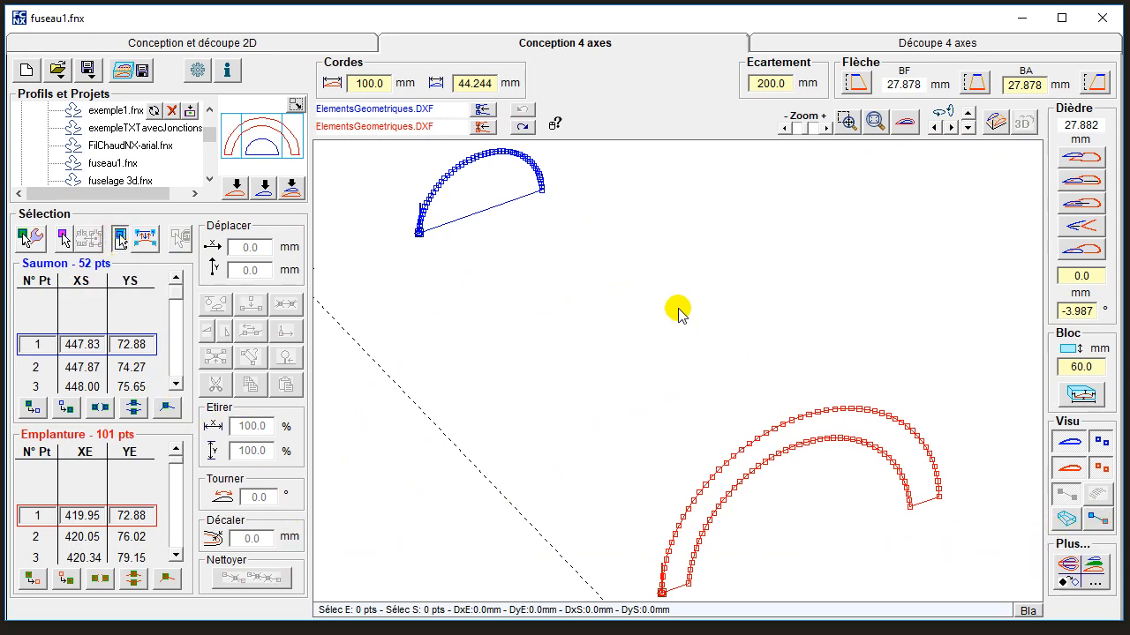
click(938, 497)
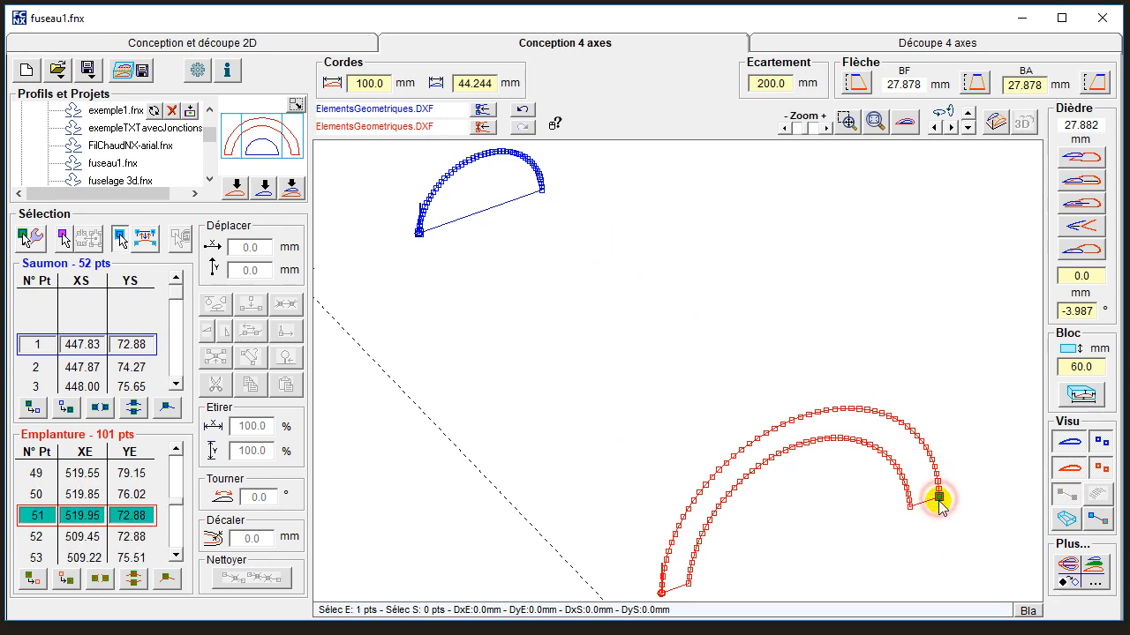
click(542, 190)
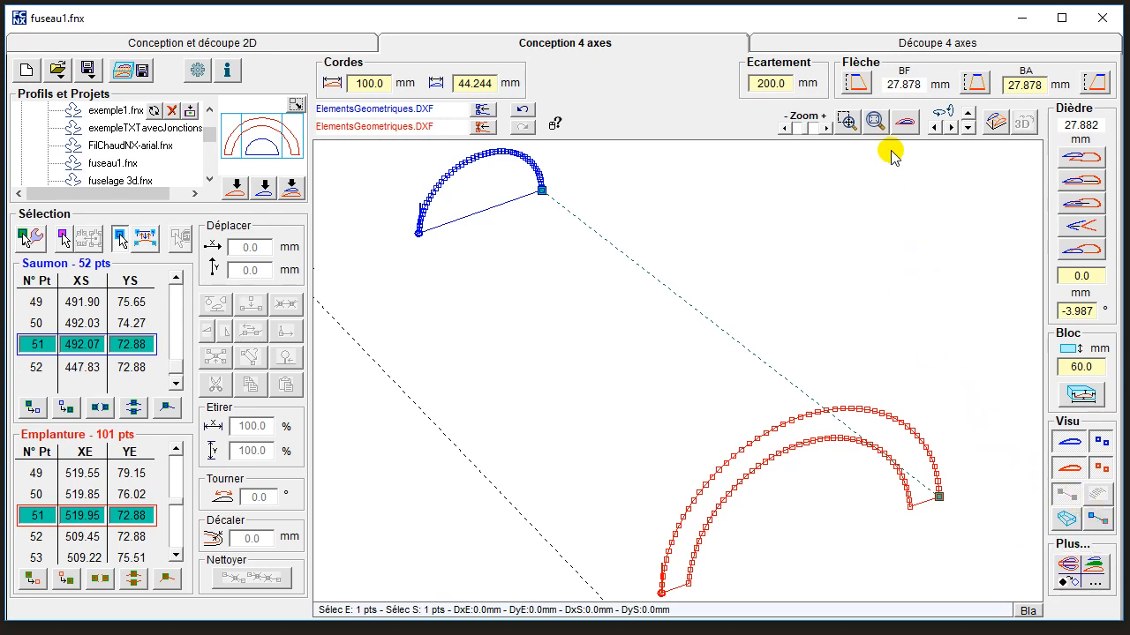
click(1100, 520)
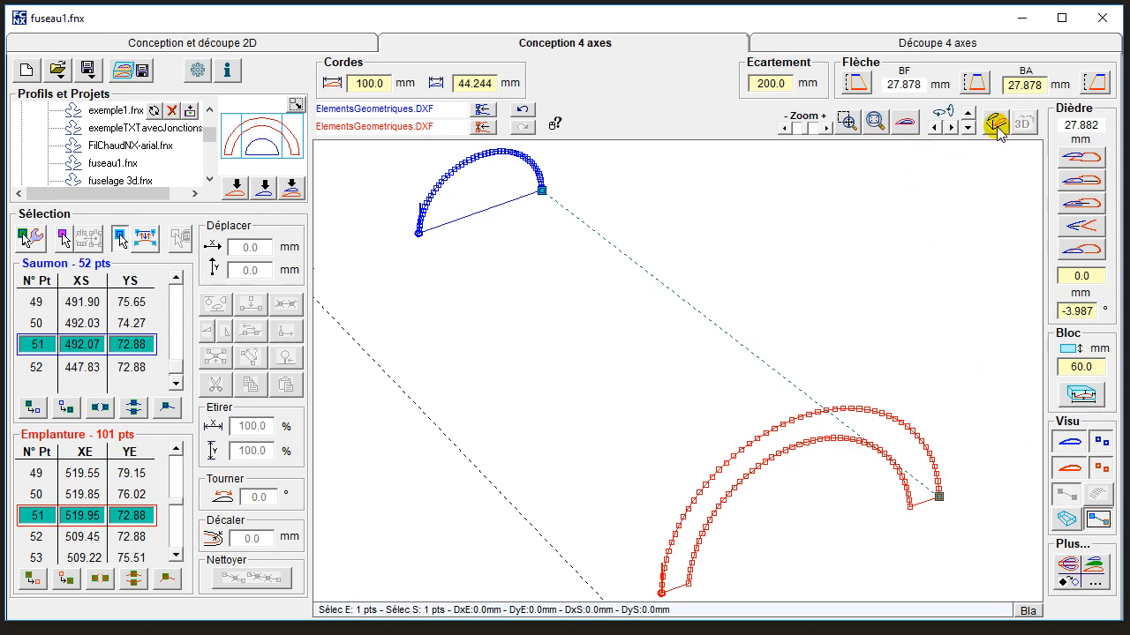
Try pairing tip points 16 and 17 with root point 21 on the outer arcs, and undo those selections.
click(446, 176)
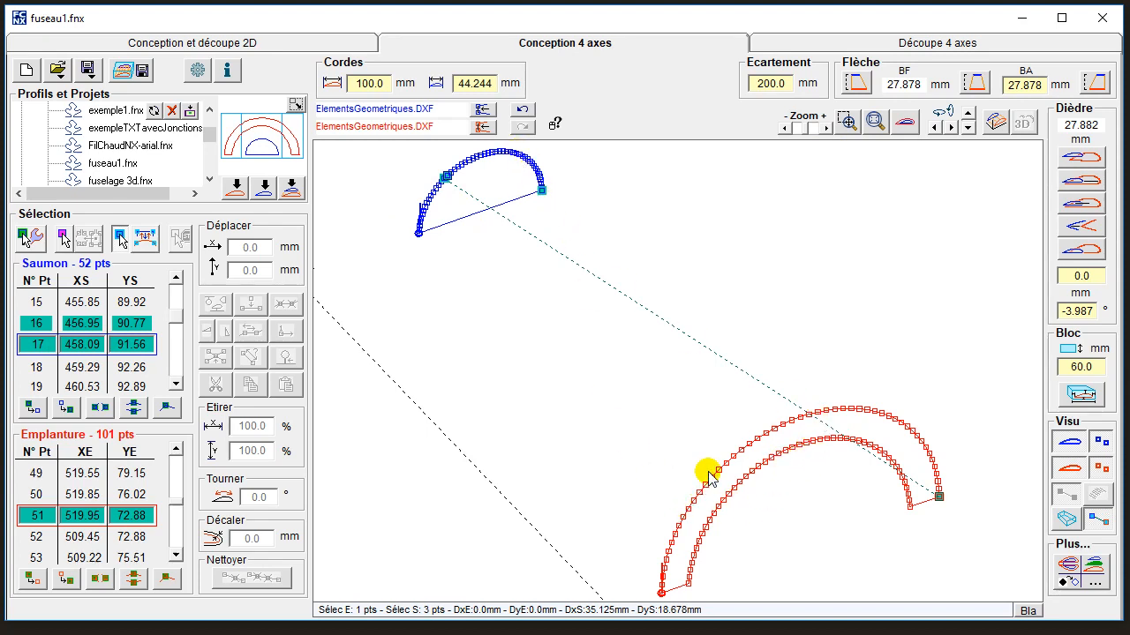
click(755, 439)
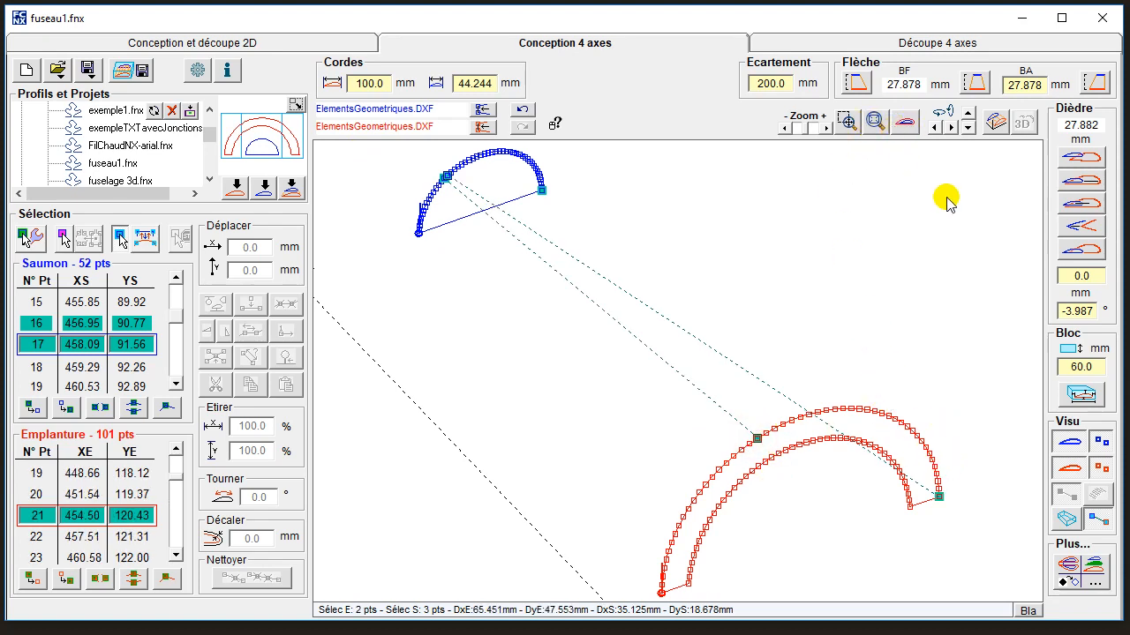
drag(931, 260, 762, 255)
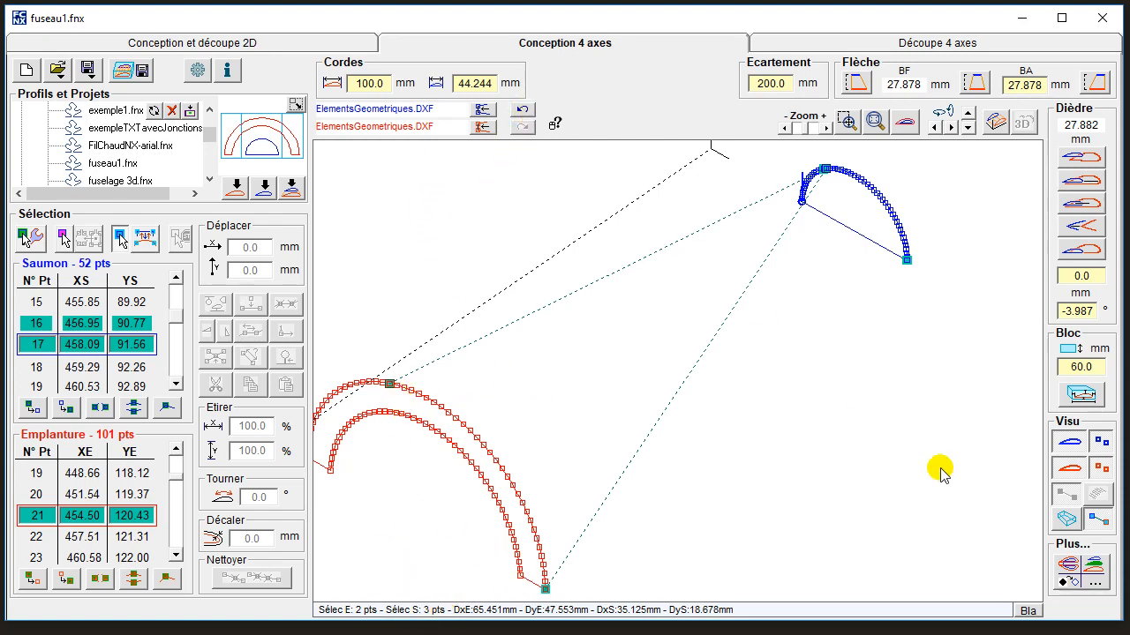
click(521, 110)
click(522, 110)
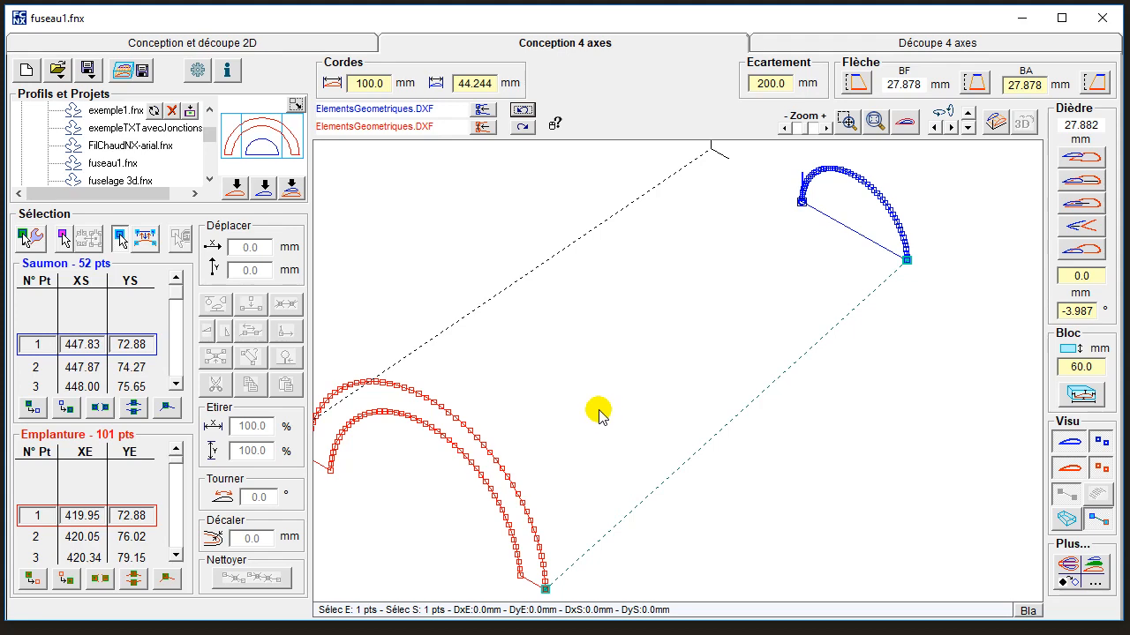
Pair tip point 1 with root point 1 and tip point 52 with root point 101, and synchronise the profiles on the selected pairs.
drag(599, 413, 730, 366)
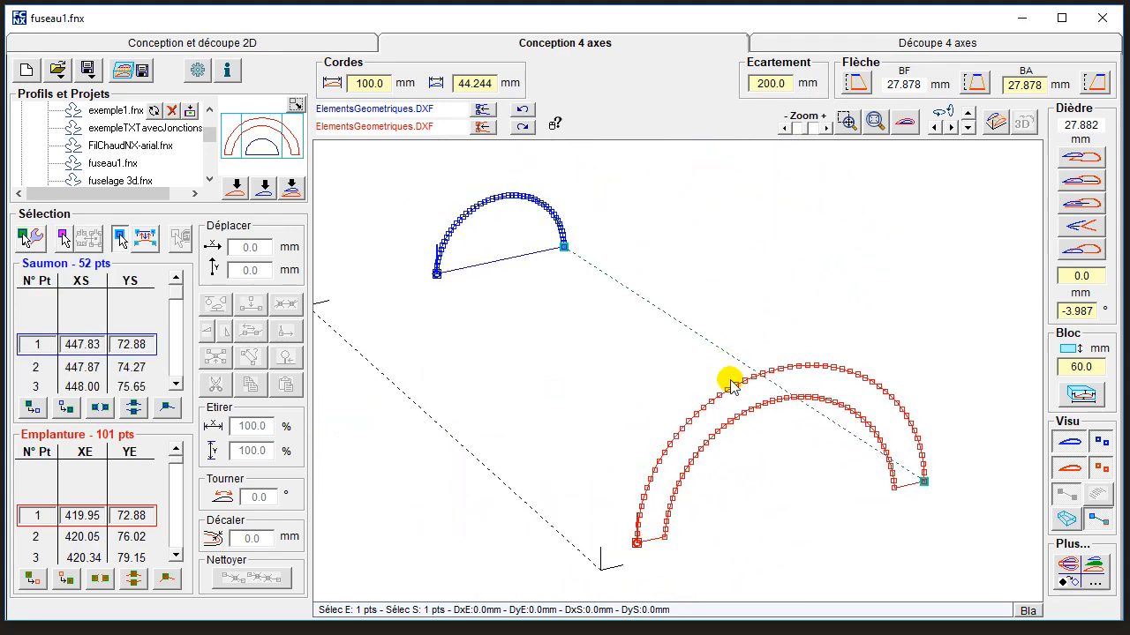
click(134, 346)
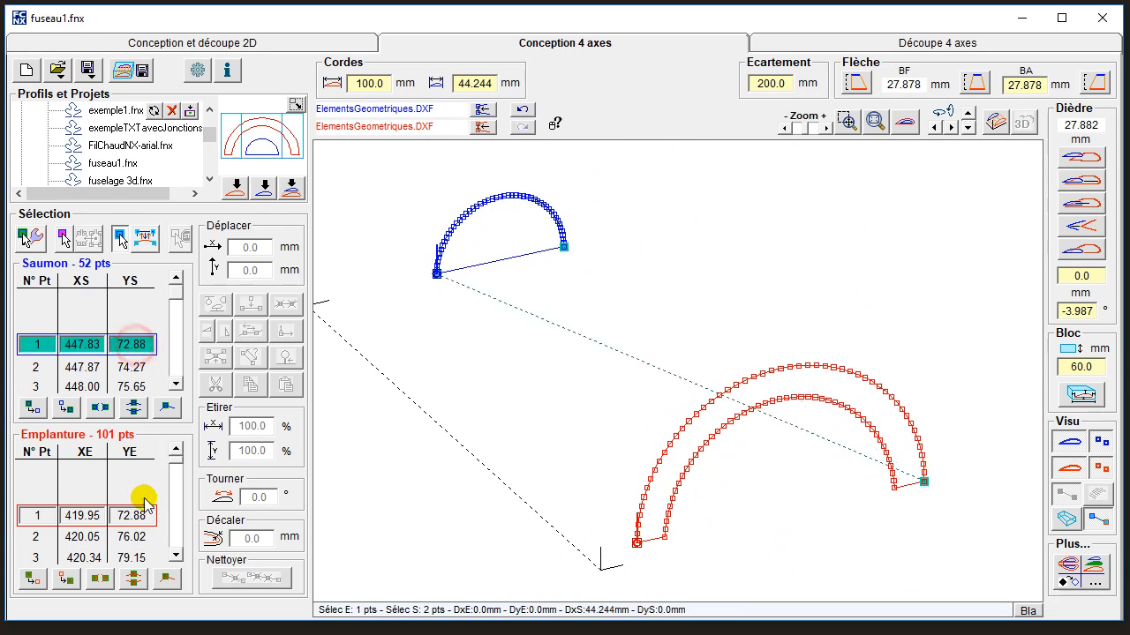
click(141, 514)
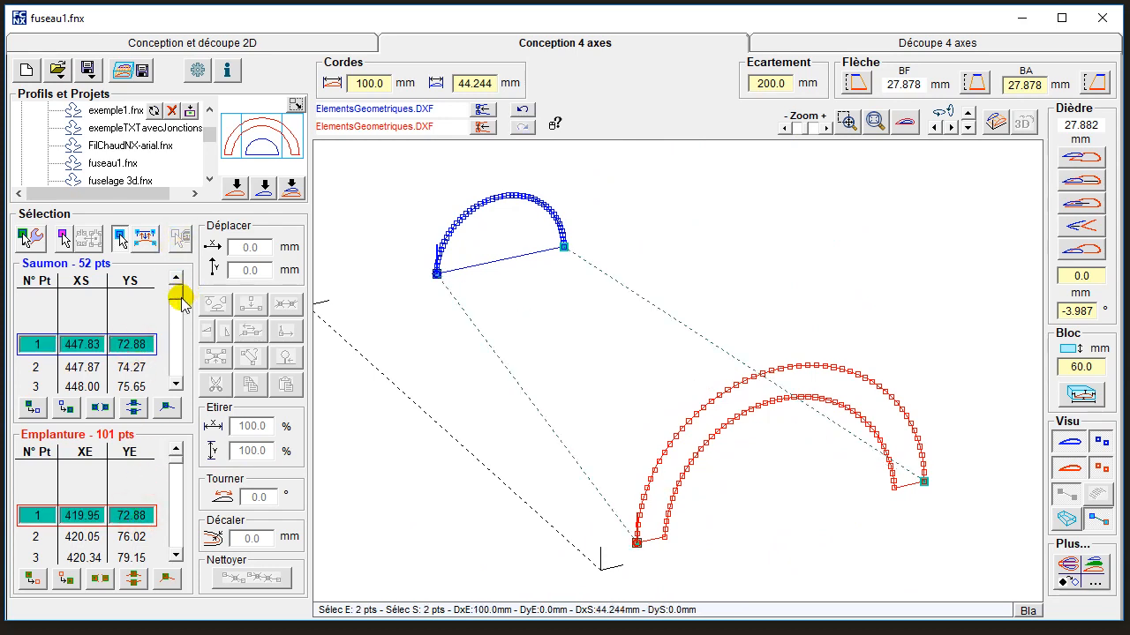
drag(177, 351, 177, 396)
click(94, 348)
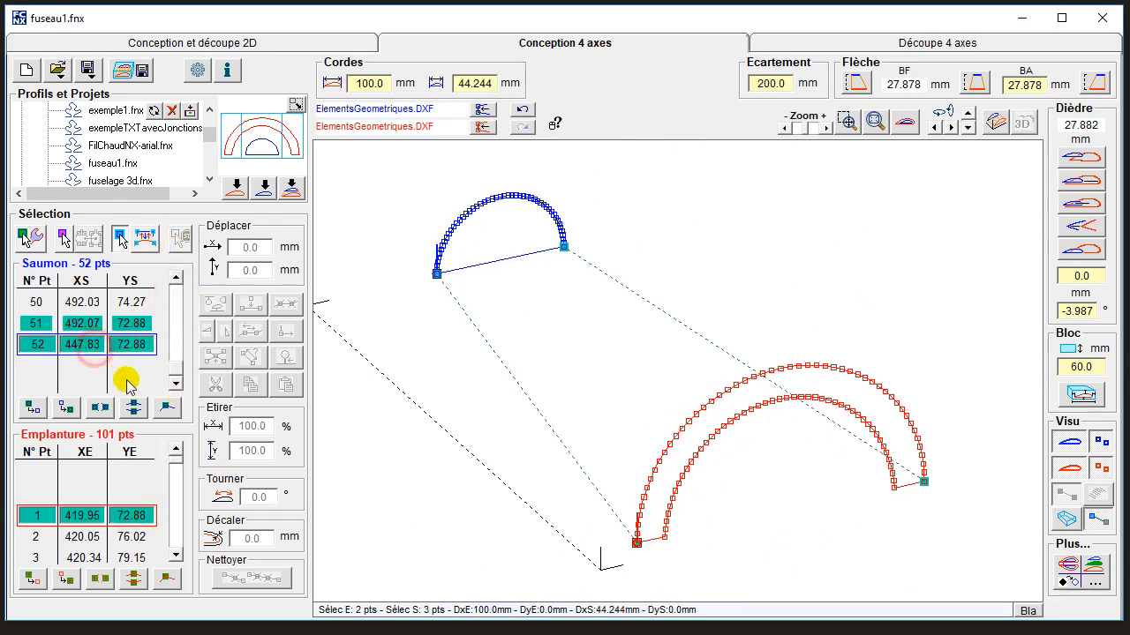
drag(175, 463, 175, 549)
click(145, 517)
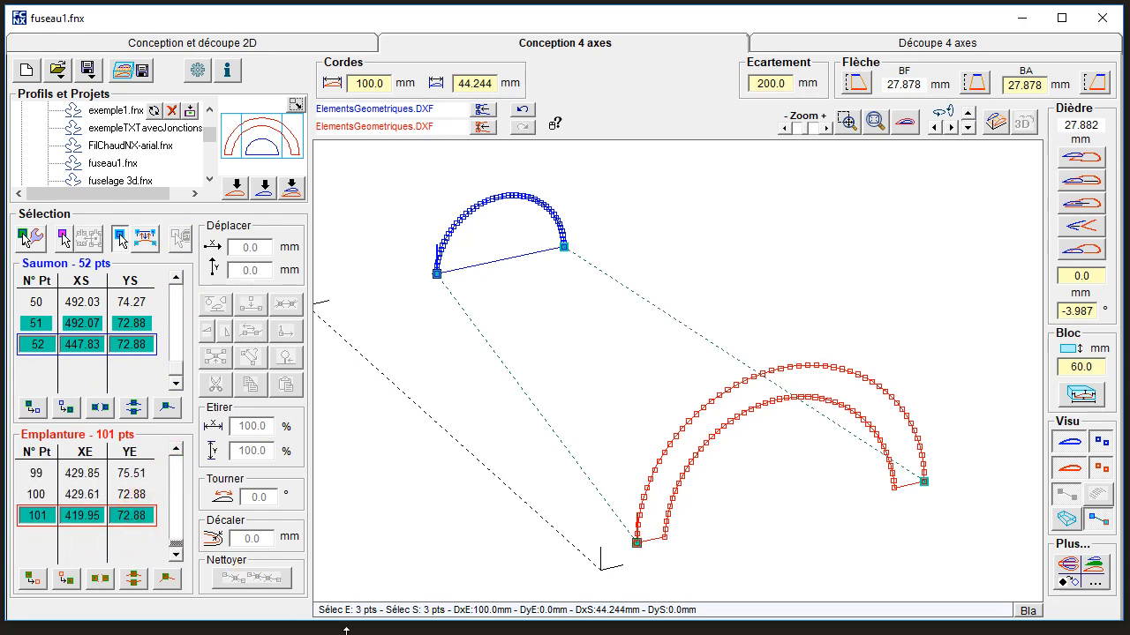
click(144, 237)
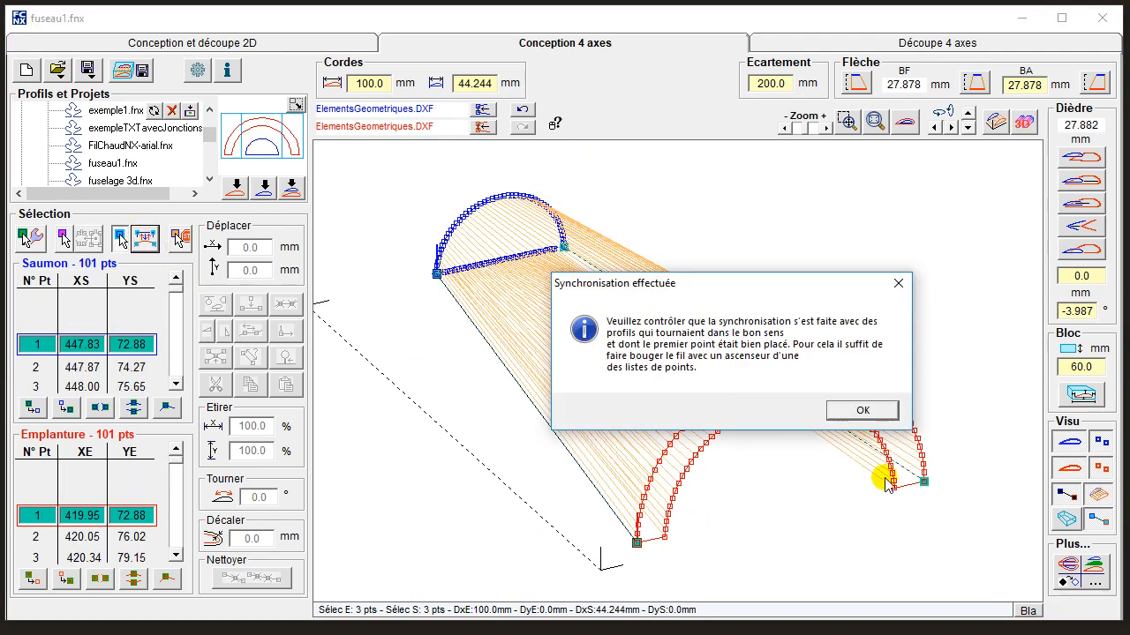
click(863, 410)
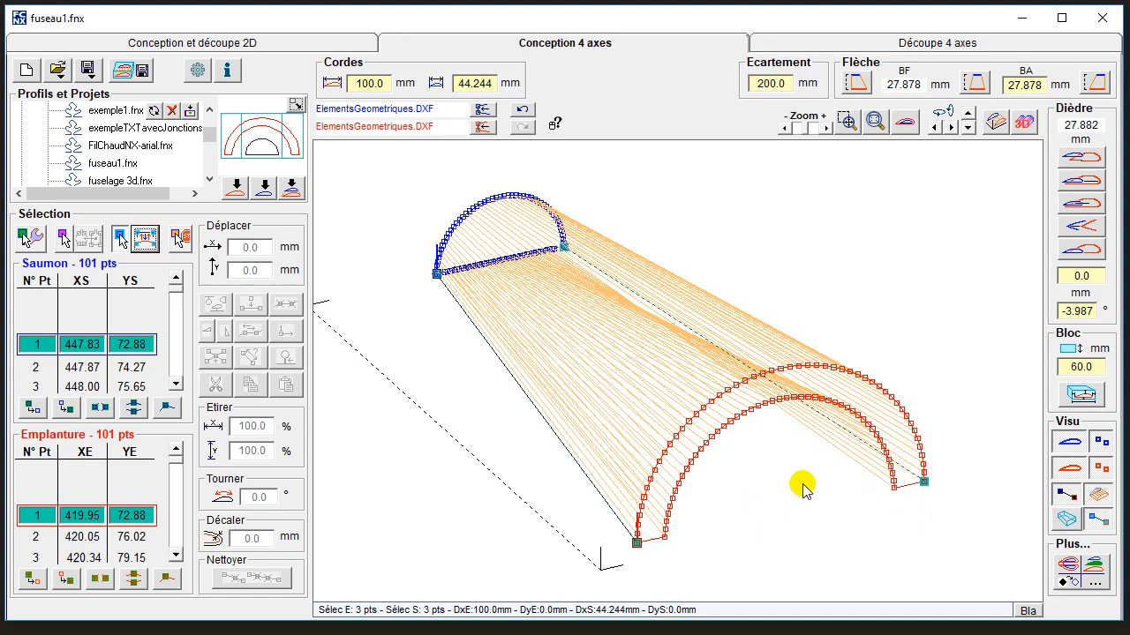
Hide the surface between the profiles and run the wire through the tip points up to 101 to check the pairing and the tip's base line.
mouse_move(802, 485)
middle_down()
mouse_move(755, 480)
mouse_move(794, 479)
middle_up()
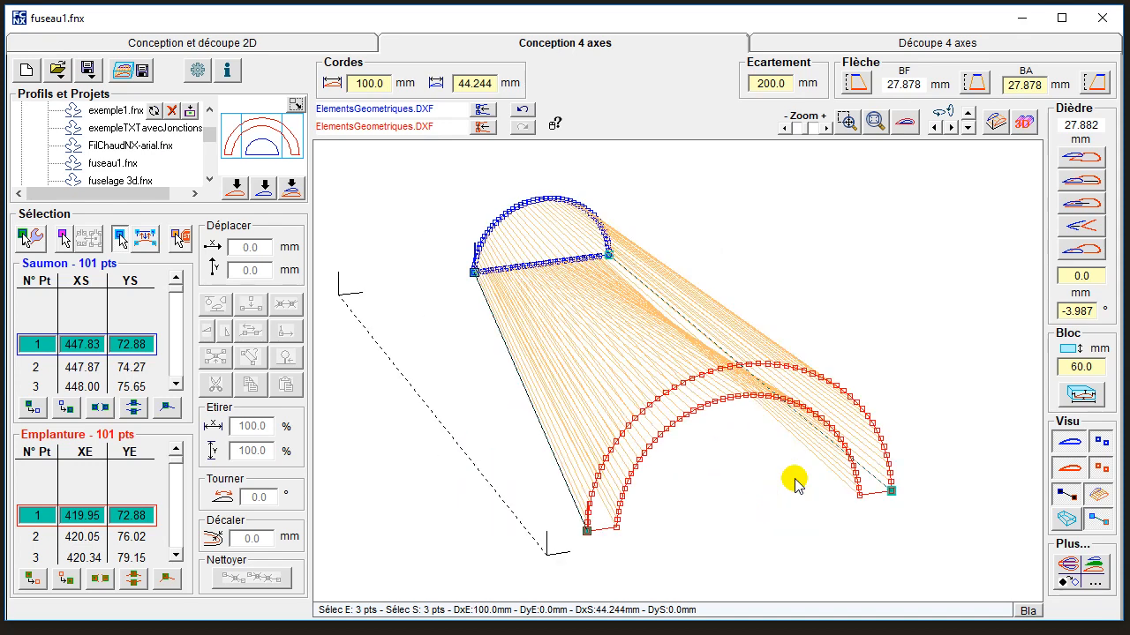
click(175, 385)
click(175, 386)
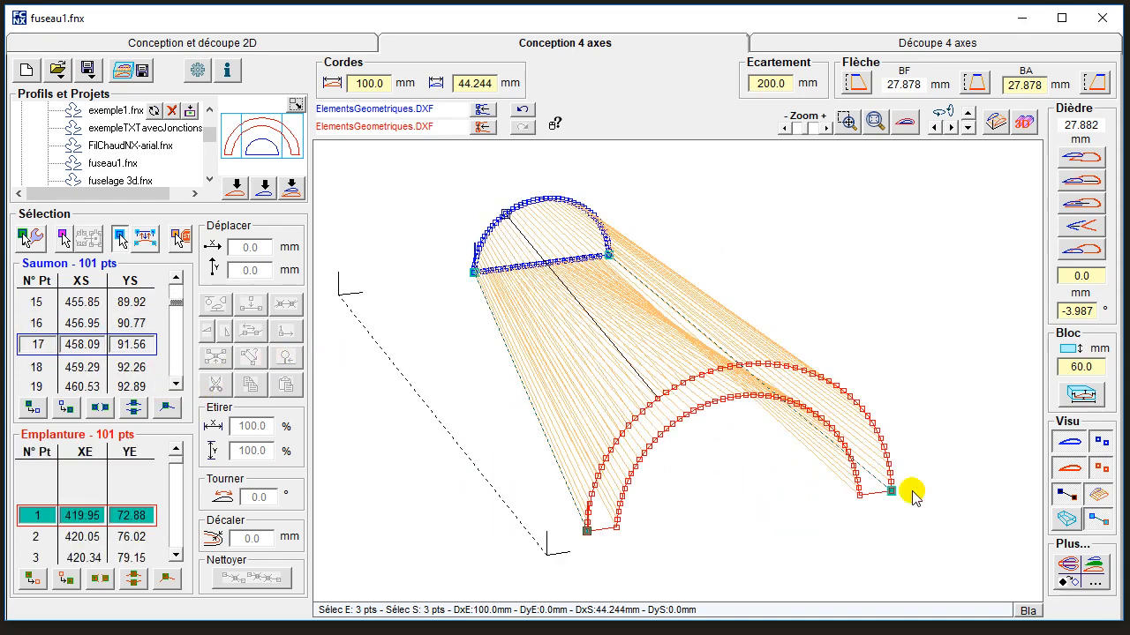
click(1103, 497)
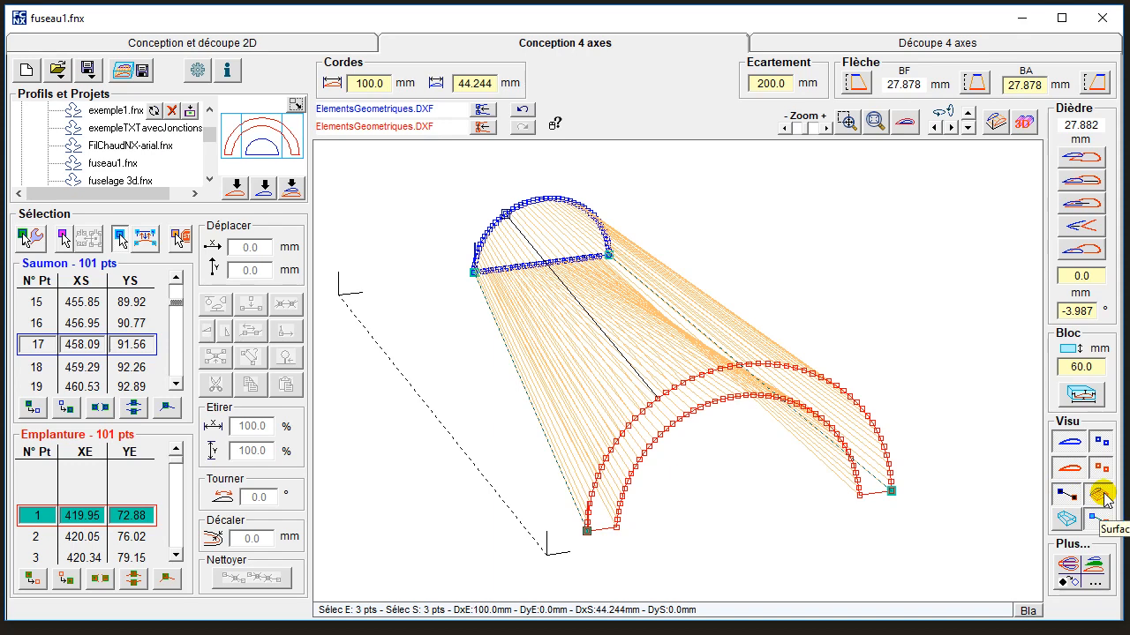
click(1101, 496)
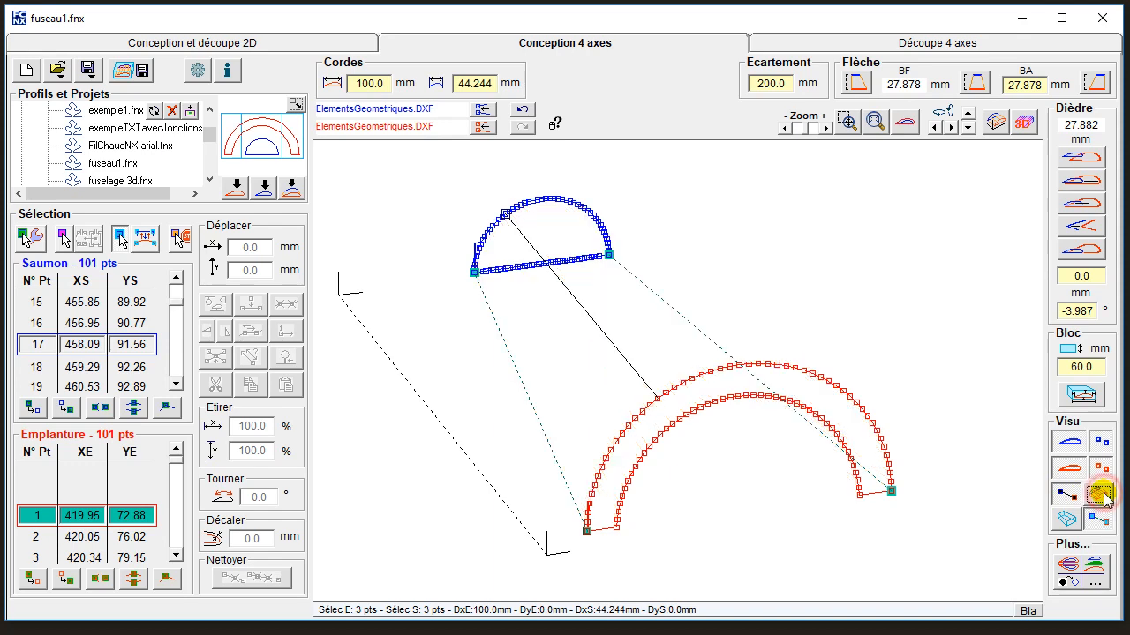
click(175, 383)
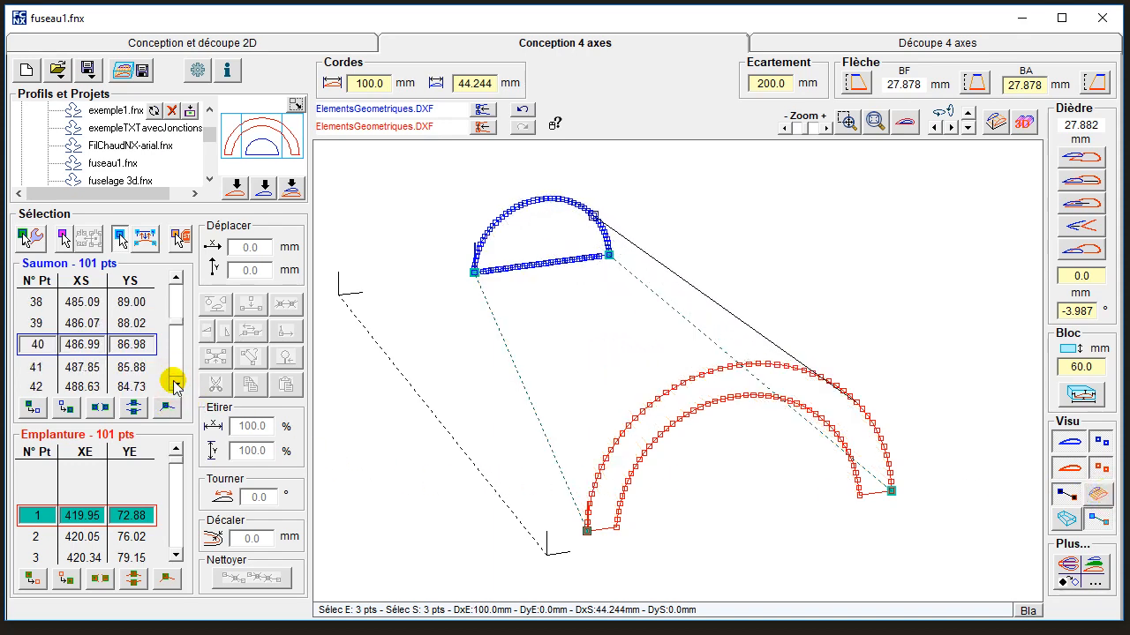
drag(175, 383, 176, 383)
drag(418, 170, 663, 305)
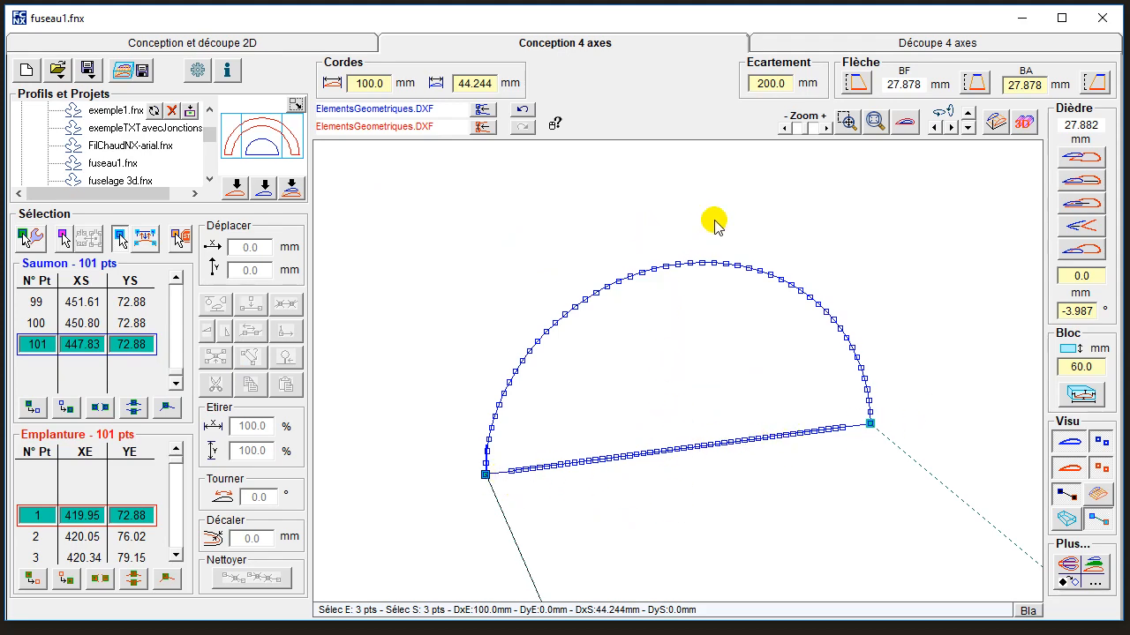
Set the block's X and Y position automatically in the 4-axis cutting setup, and check the cutting path in perspective and face-on.
click(918, 37)
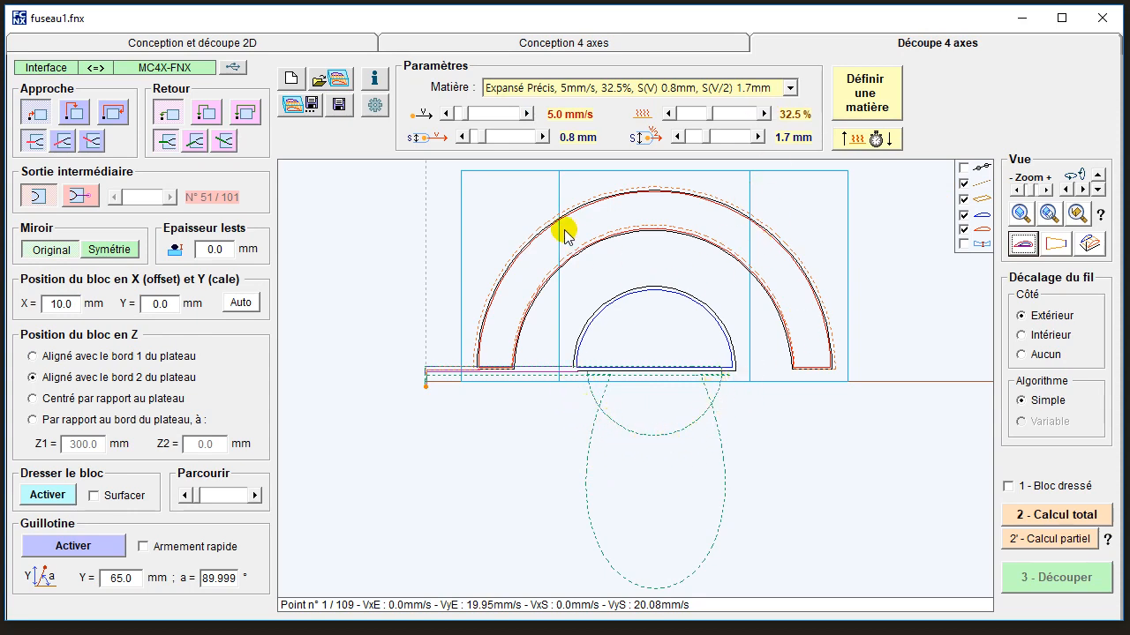
click(241, 304)
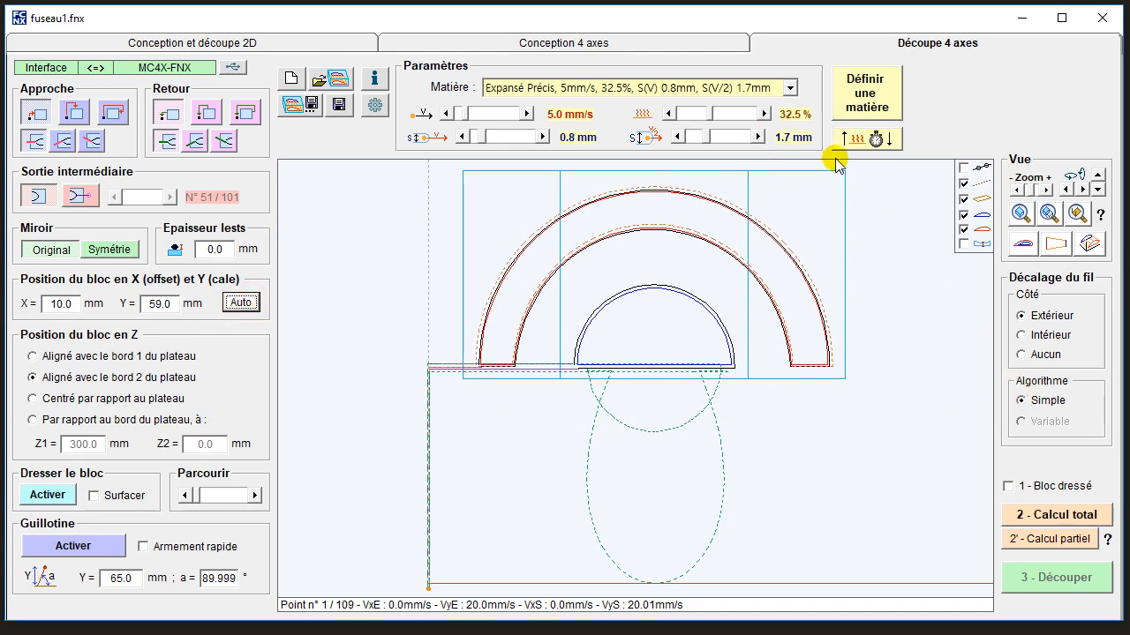
click(1090, 244)
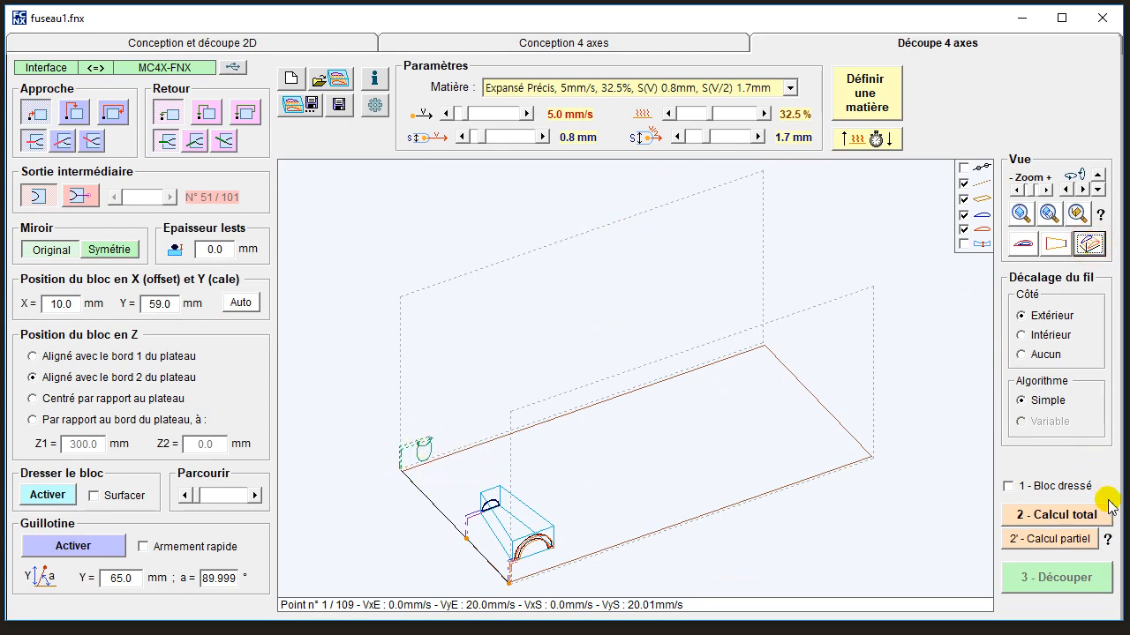
click(1022, 244)
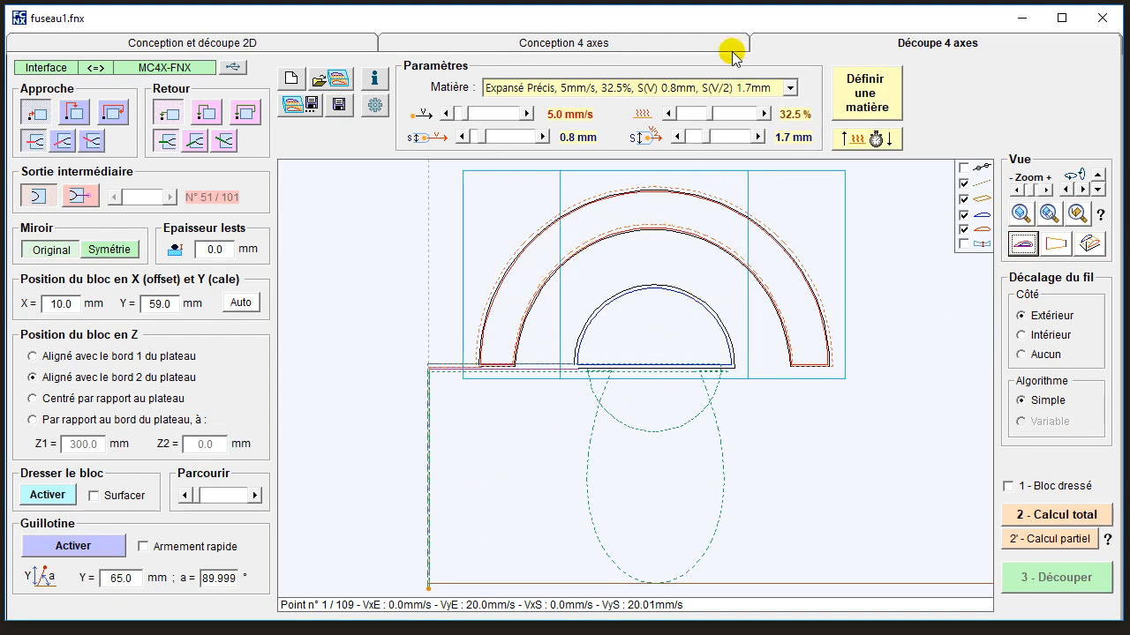
Back in the 4-axis design, view the profiles face-on and inspect the part as a rotated 3D rendering.
click(676, 38)
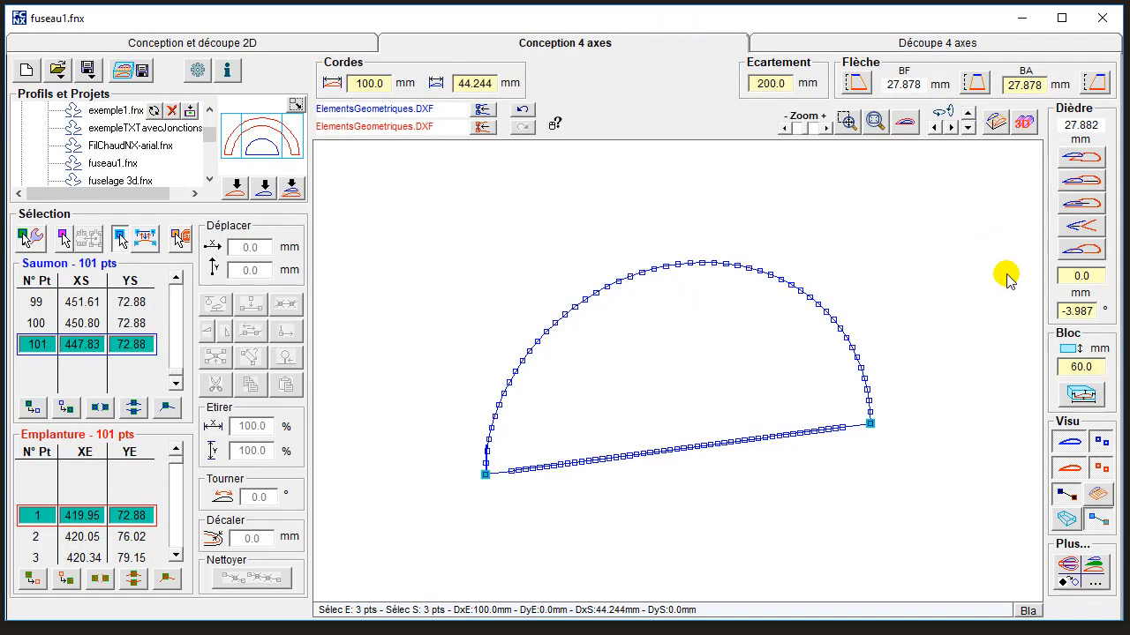
click(905, 122)
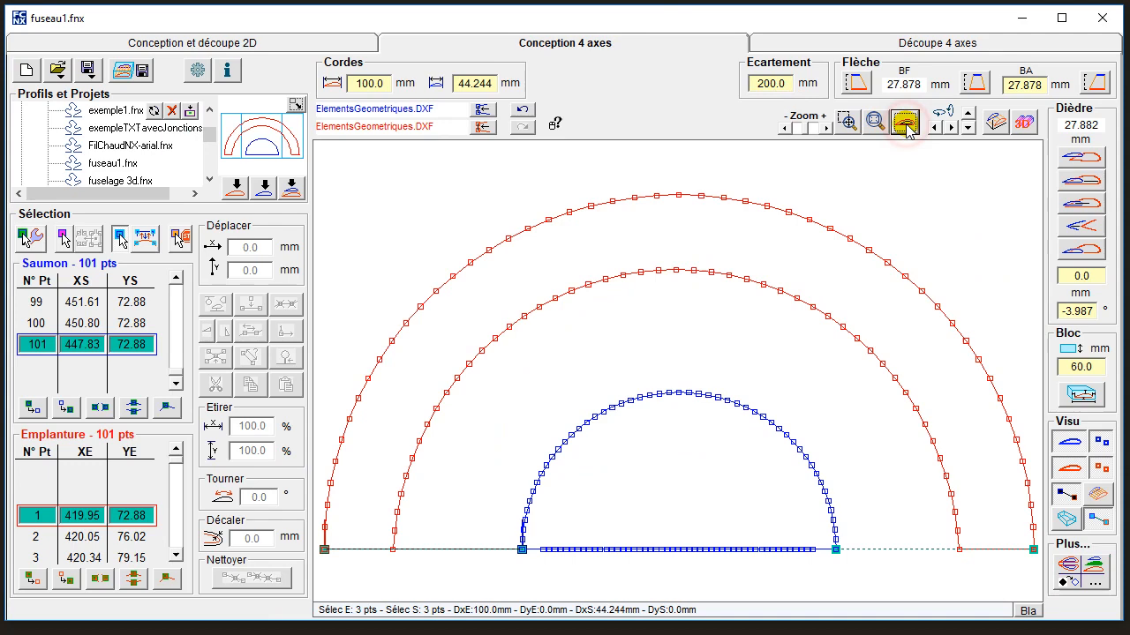
click(1025, 124)
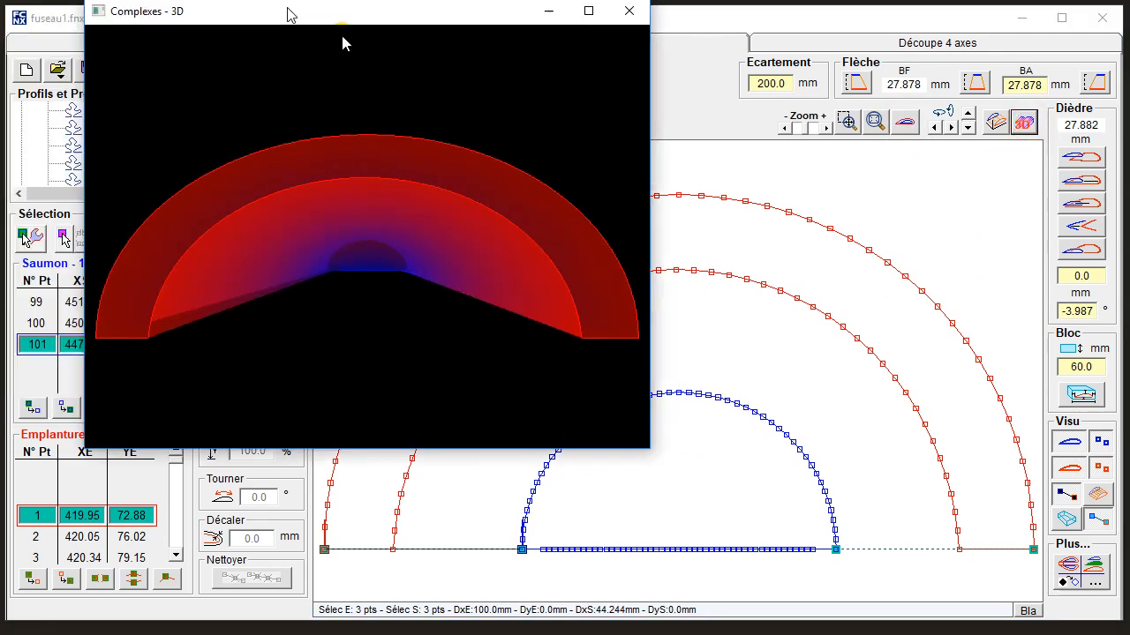
drag(287, 12, 472, 111)
drag(554, 427, 713, 397)
drag(373, 301, 585, 449)
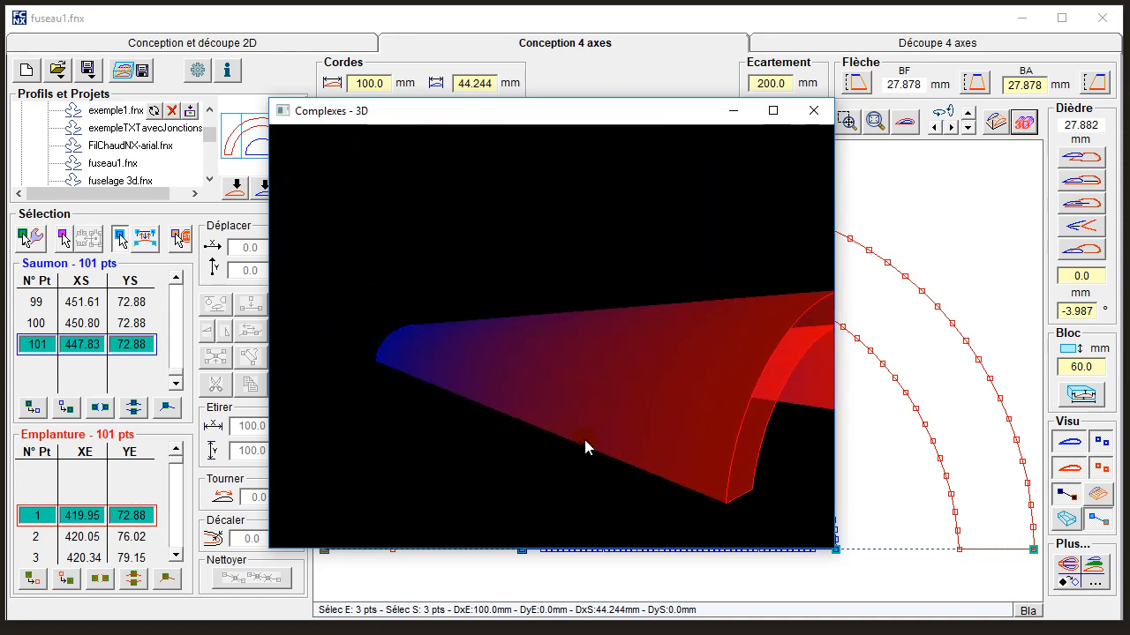
click(810, 110)
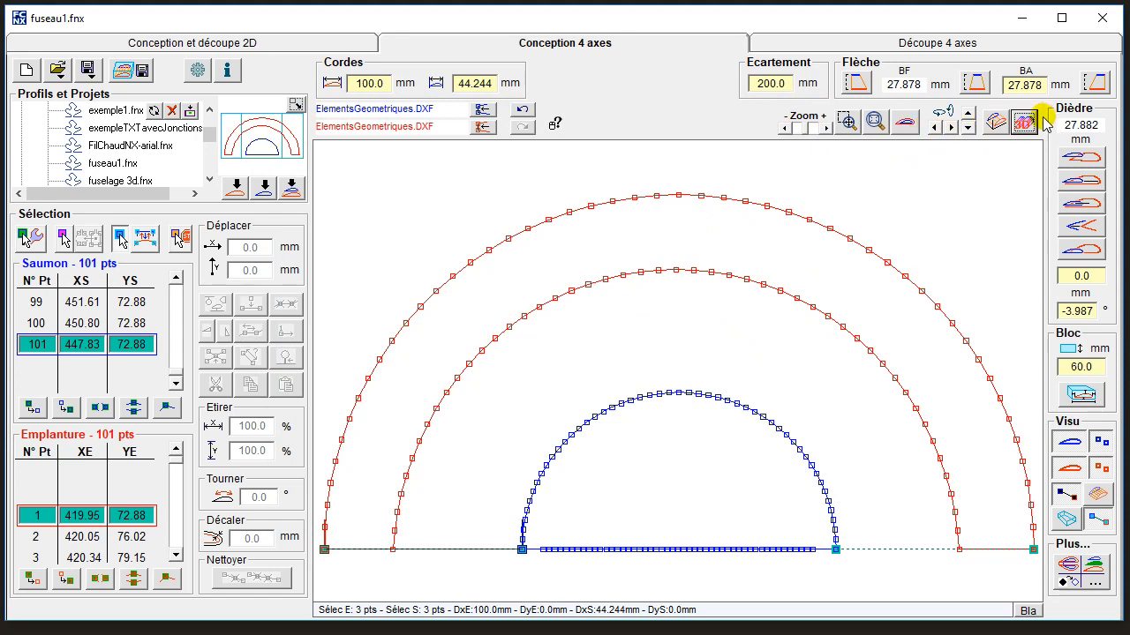
In perspective view, switch to point selection for the editing tools and clean both profiles while keeping the synchronous points.
click(994, 122)
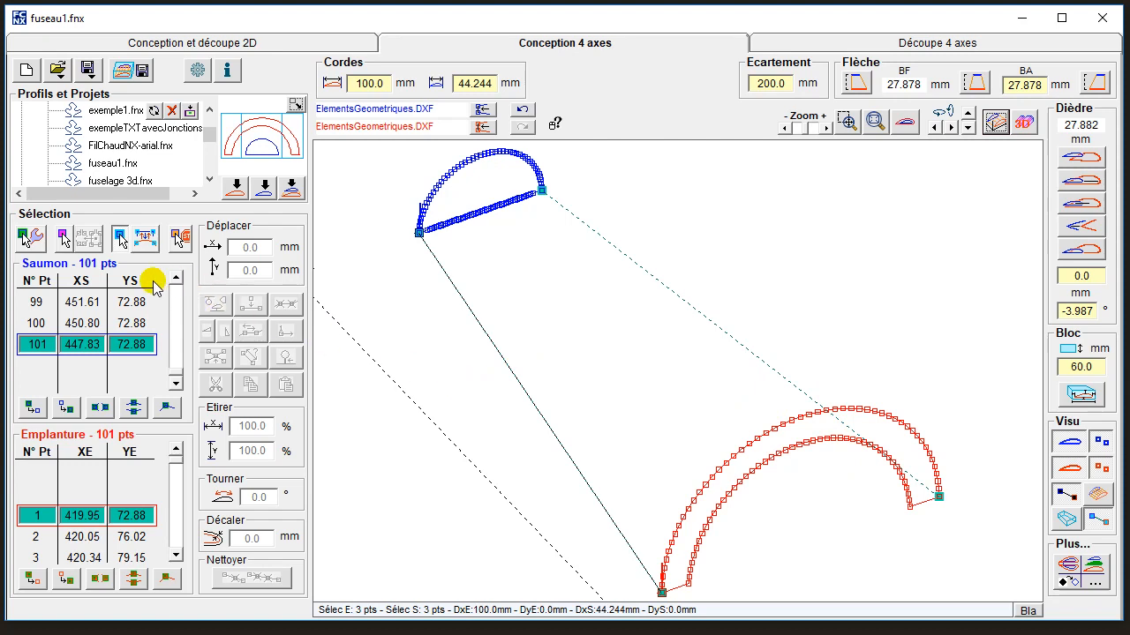
click(30, 237)
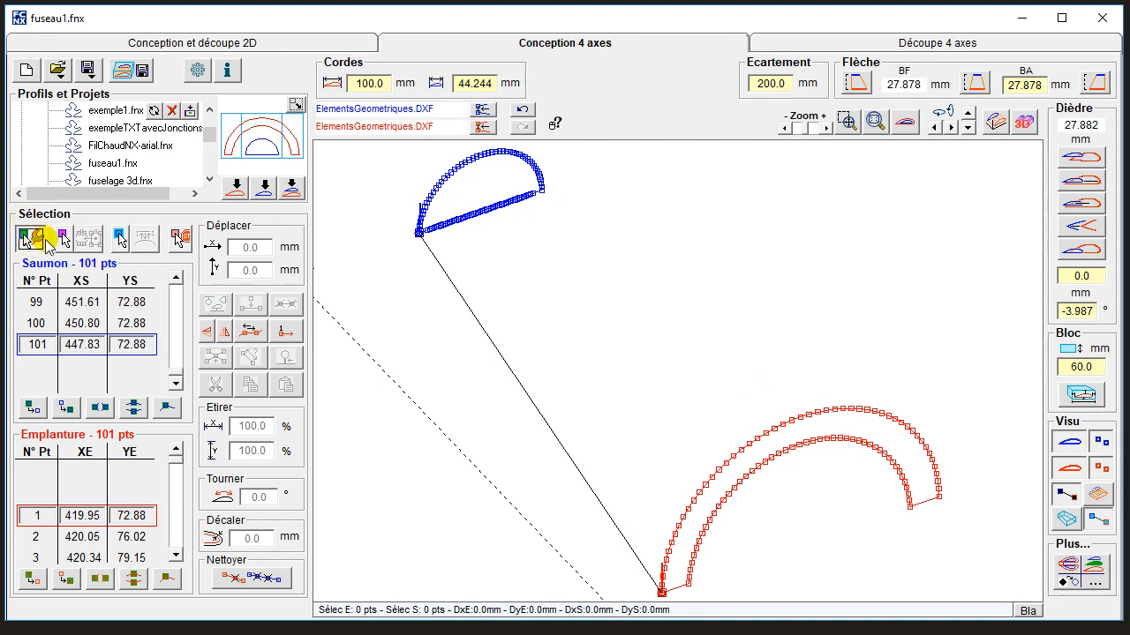
click(263, 582)
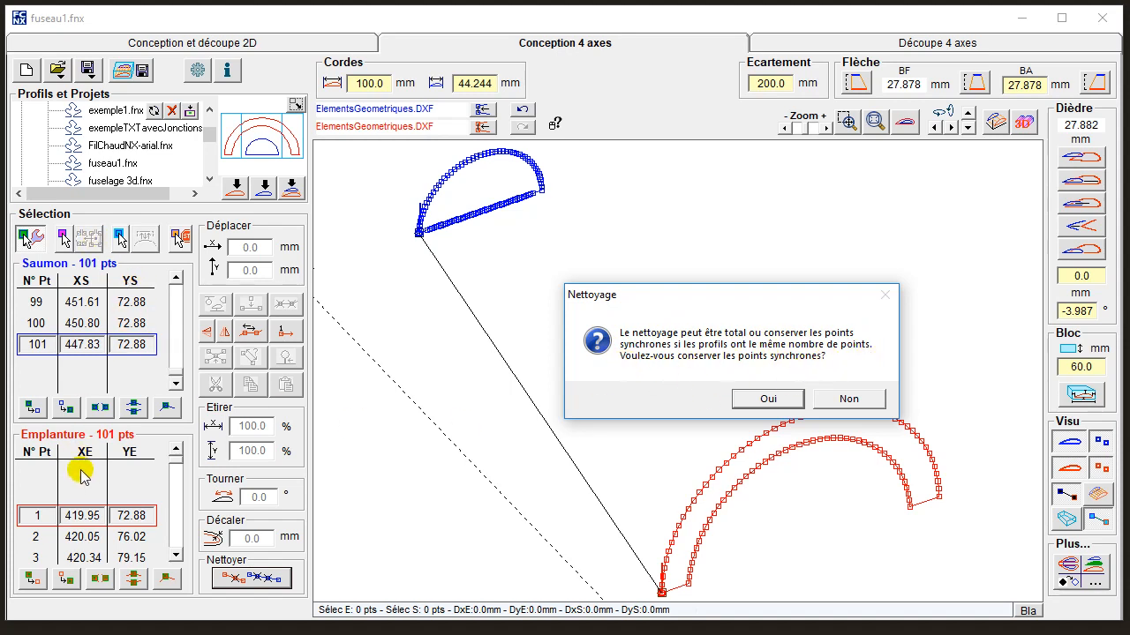
click(764, 400)
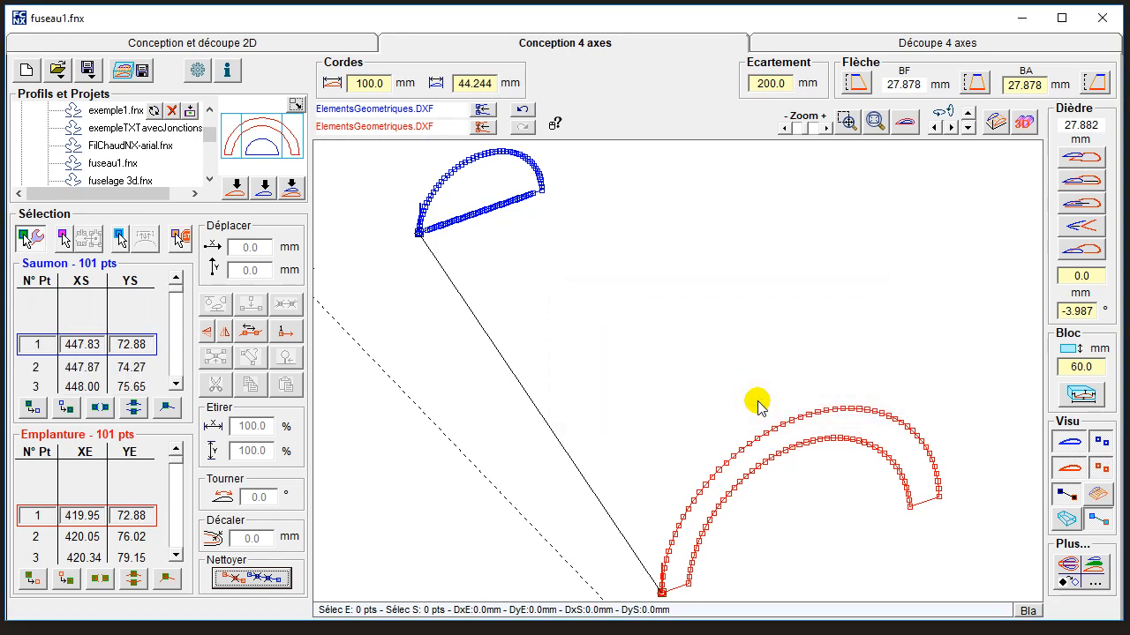
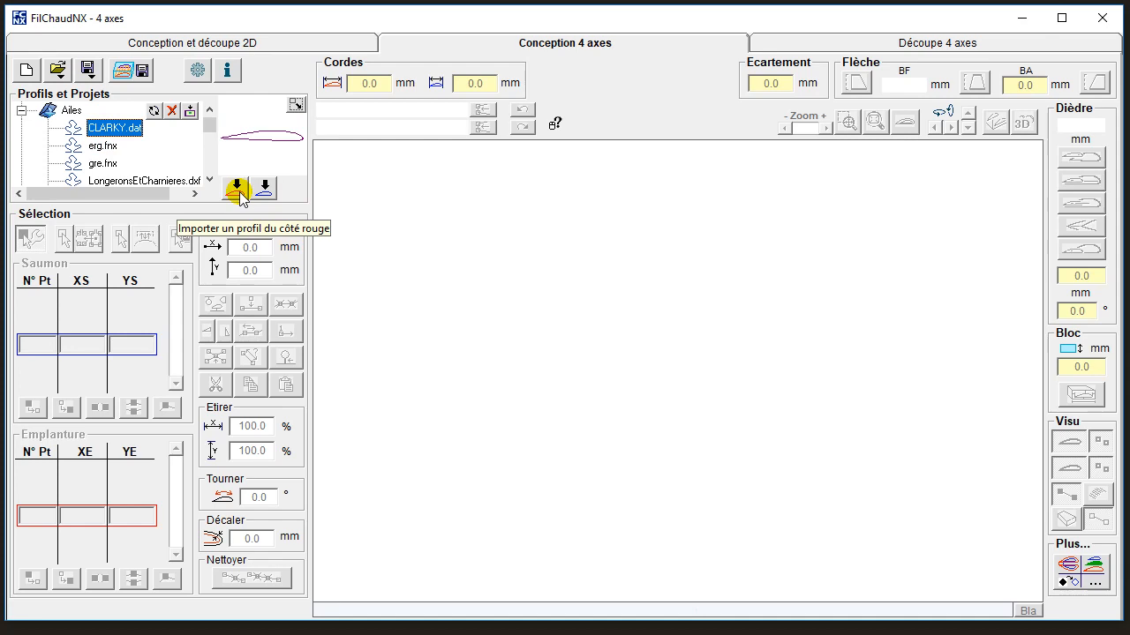
Import CLARKY.dat on the root side and set the root chord to 180 mm, tip chord to 140 mm and spacing to 400 mm.
click(238, 189)
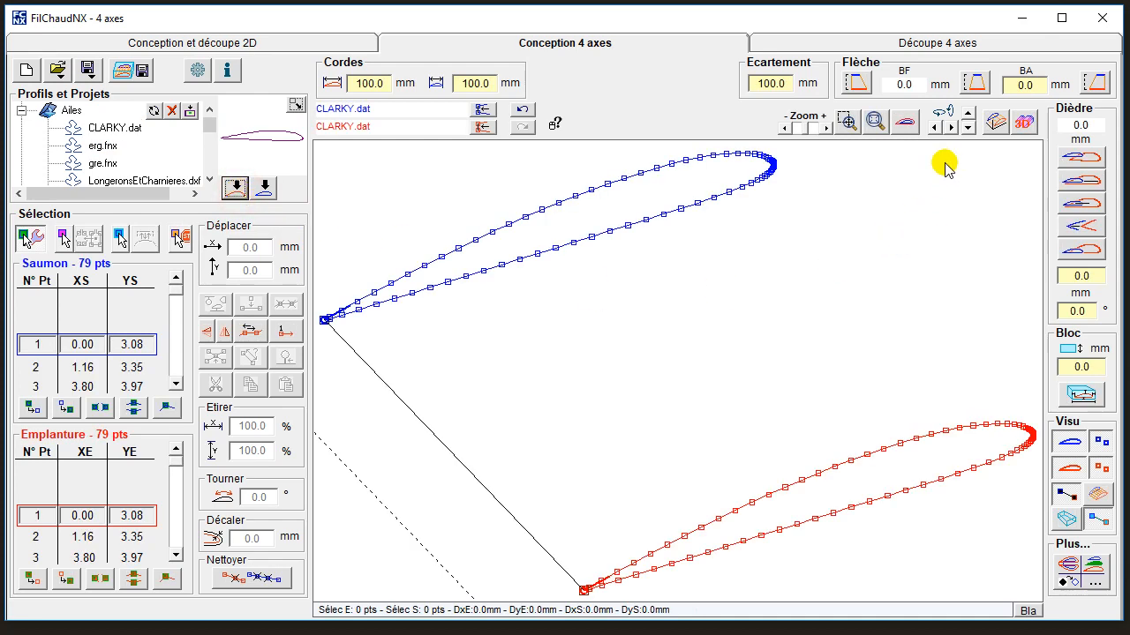
click(468, 83)
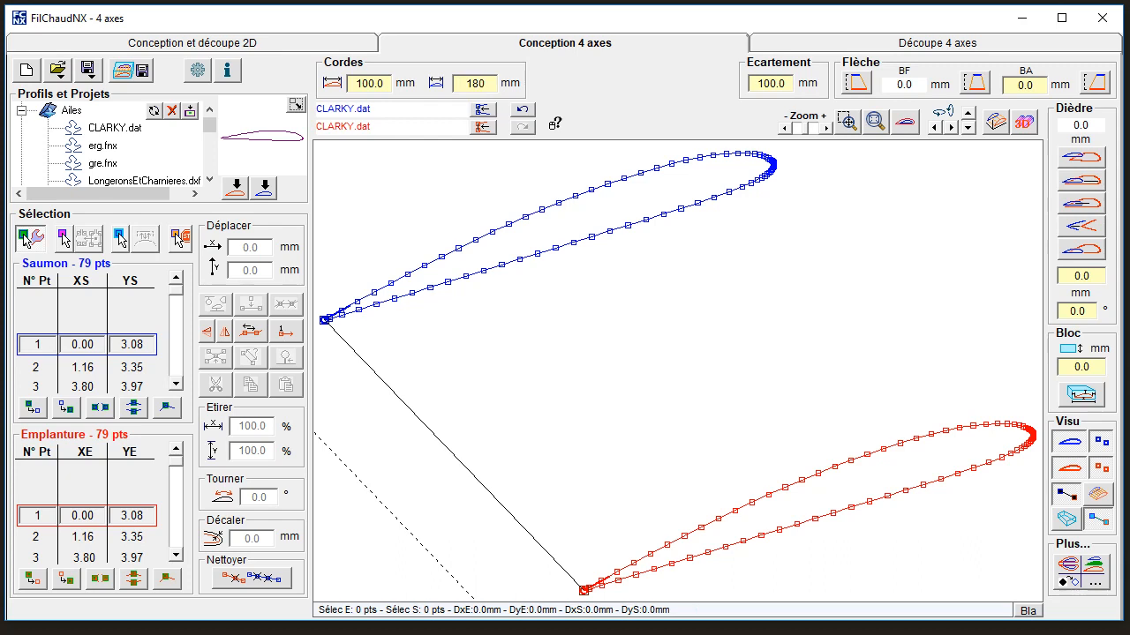
key(Return)
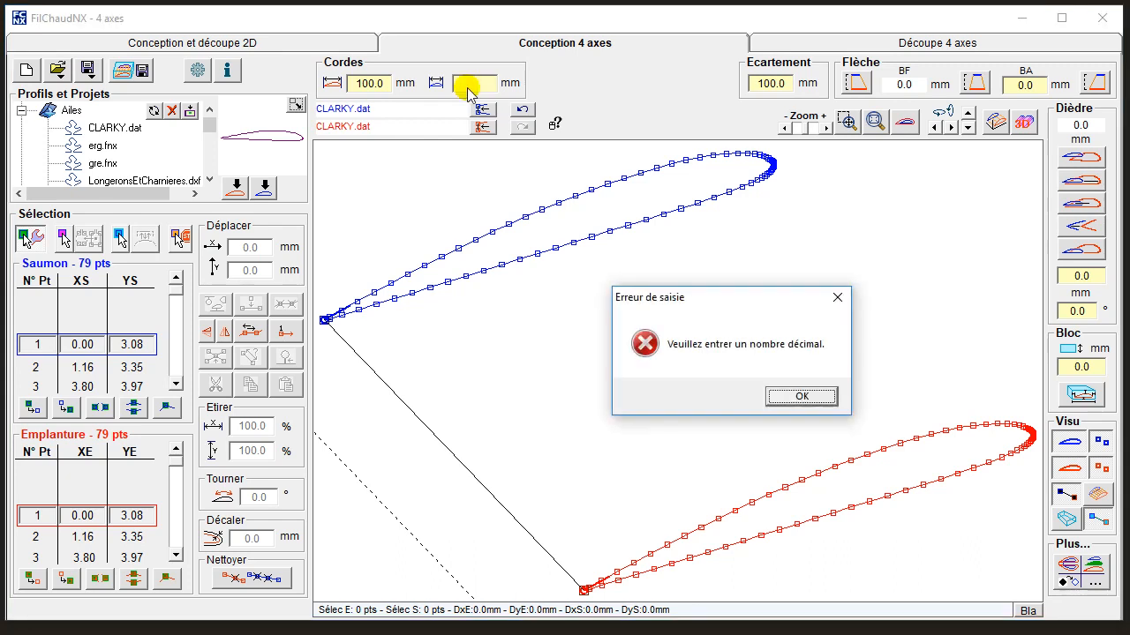
key(Return)
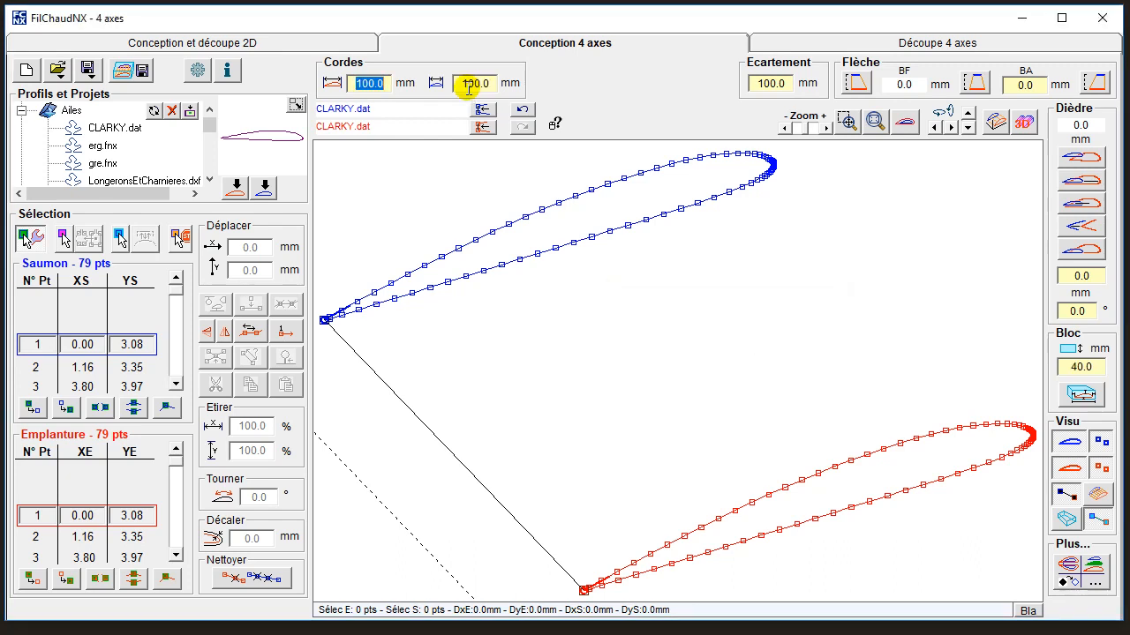
text(180)
key(Tab)
text(140)
key(Tab)
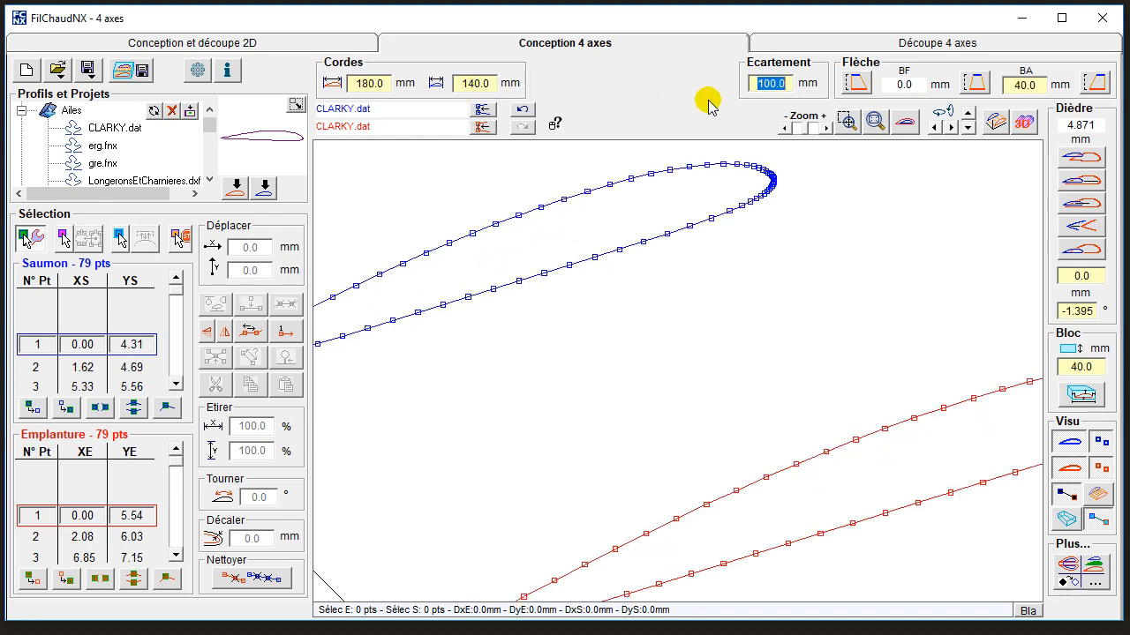
text(4)
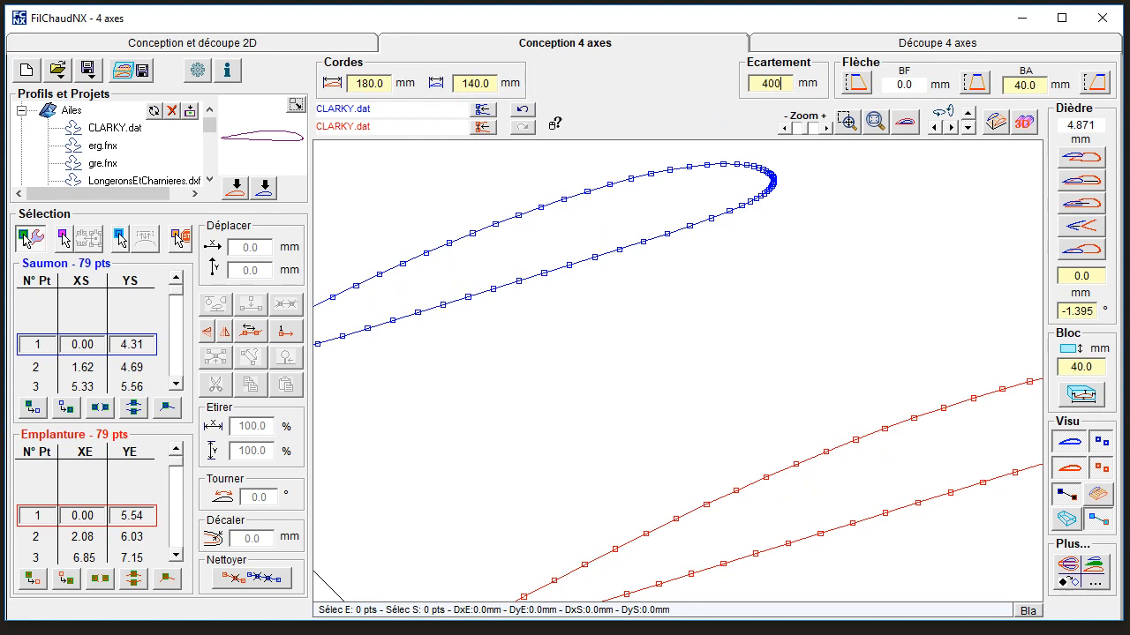
text(00)
key(Return)
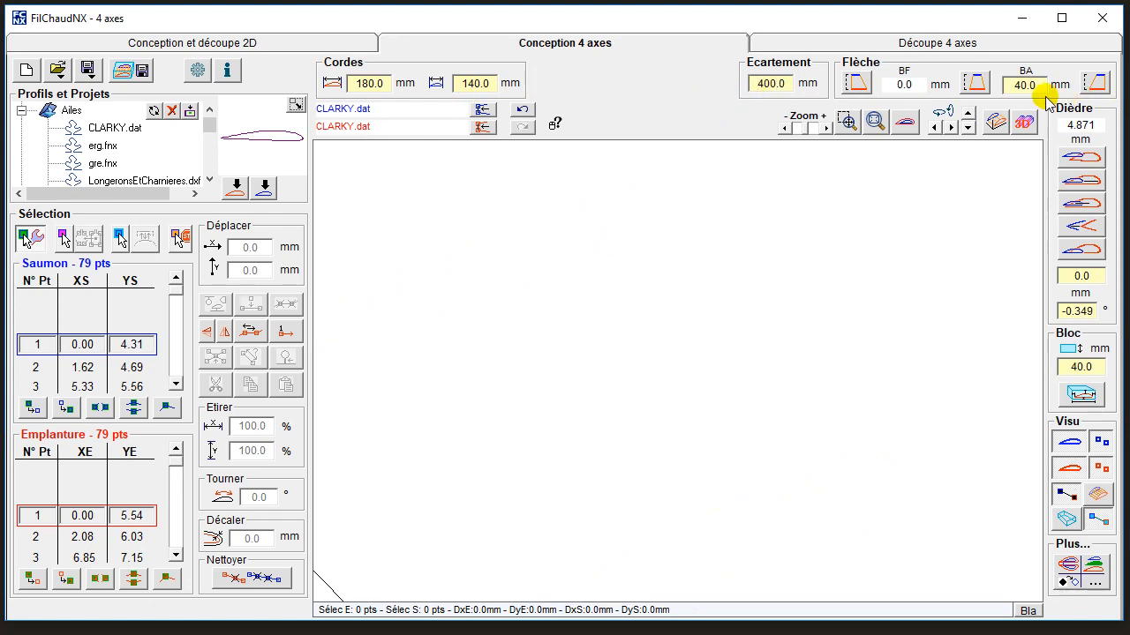
Face-on, centre the tip chord for 20 mm of sweep at both edges and align the profiles' upper surfaces.
click(904, 121)
click(973, 82)
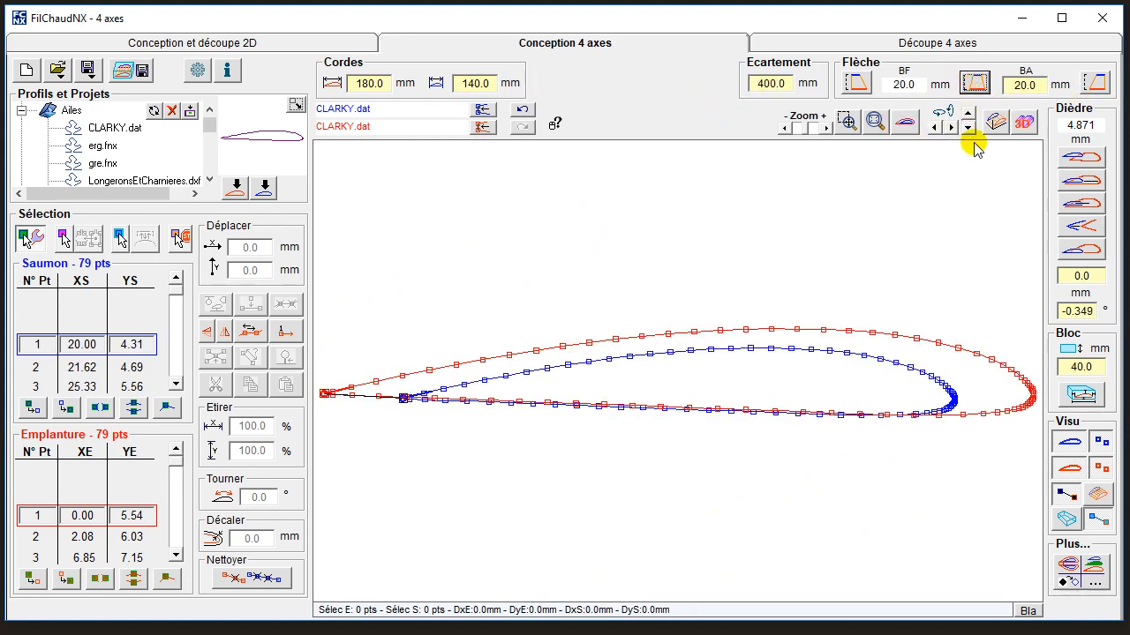
click(1069, 156)
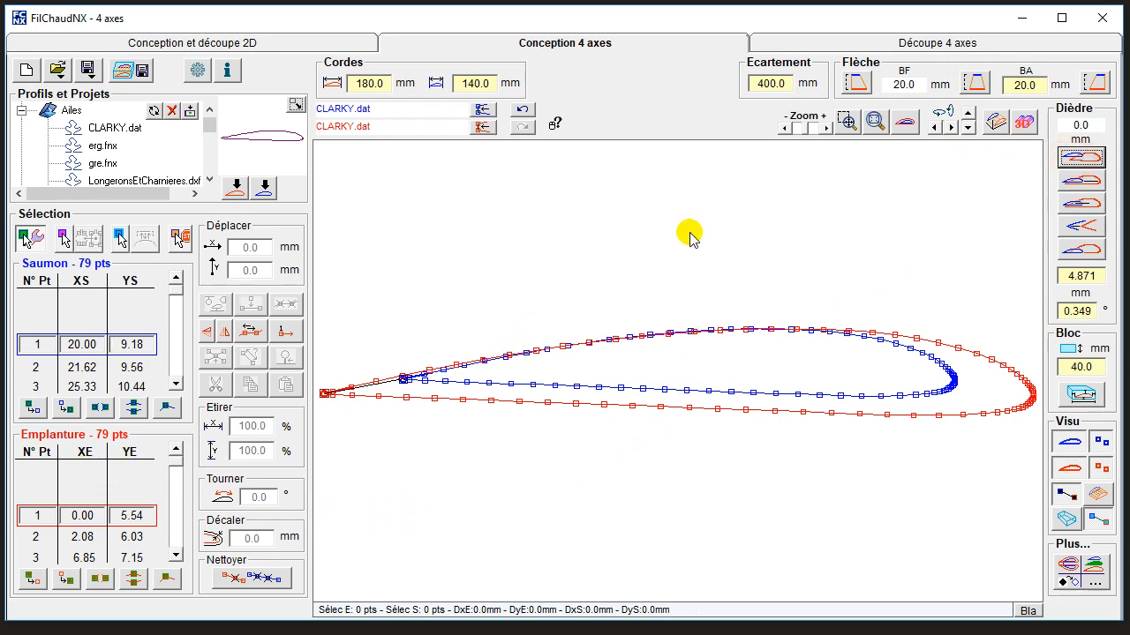
In perspective view, advance the wire to tip point 3 and make the trailing edge straight, with all 40 mm of sweep at the leading edge.
click(994, 124)
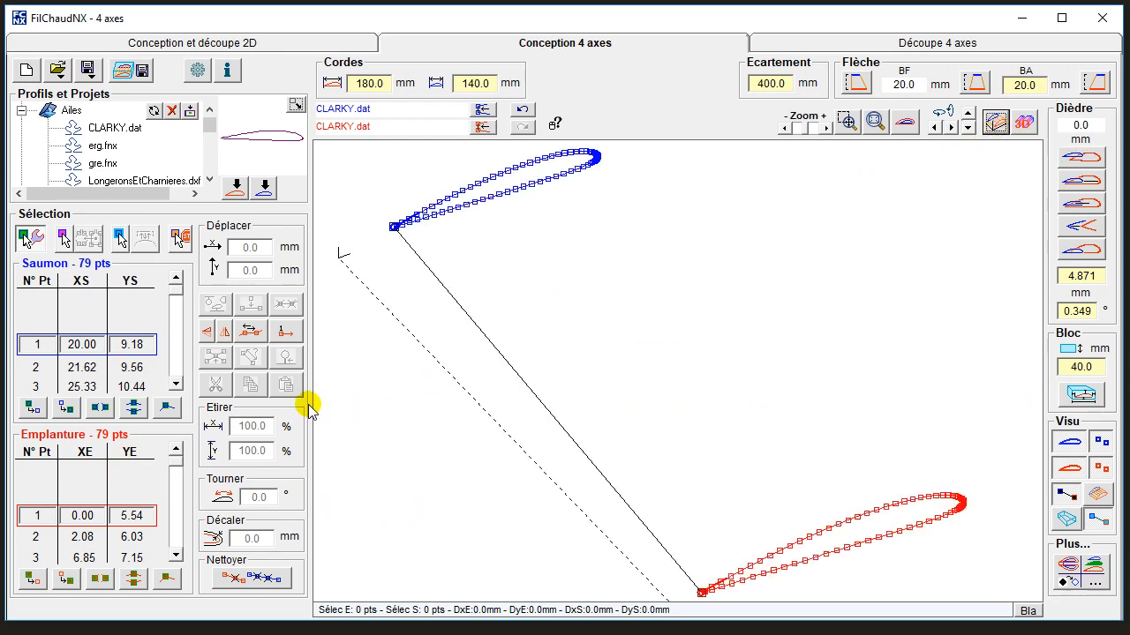
click(177, 384)
click(177, 384)
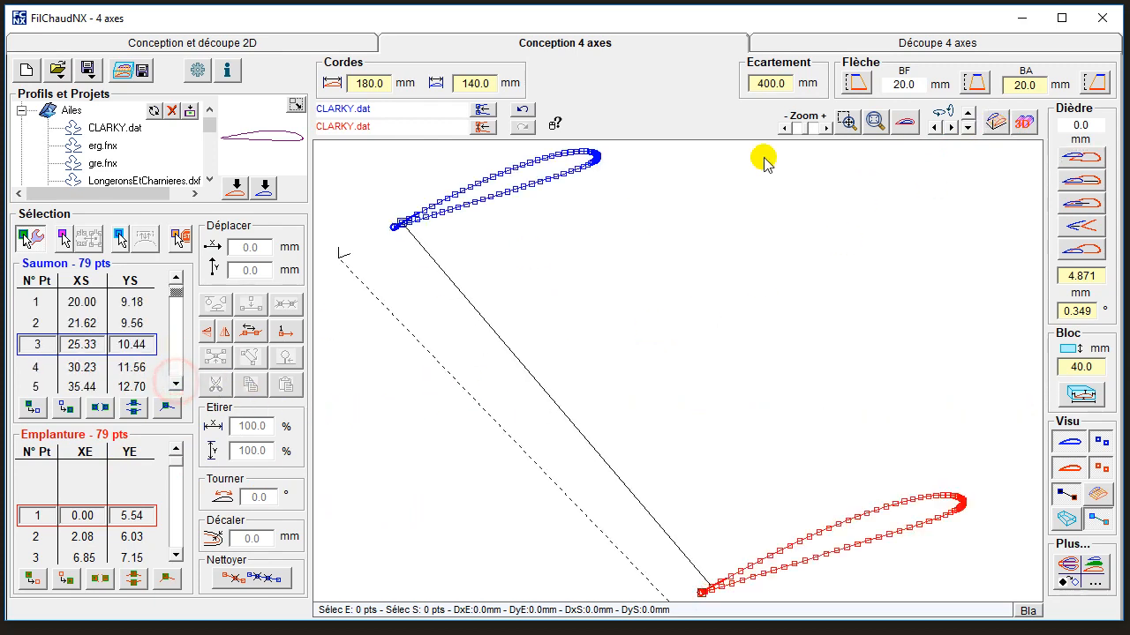
click(869, 83)
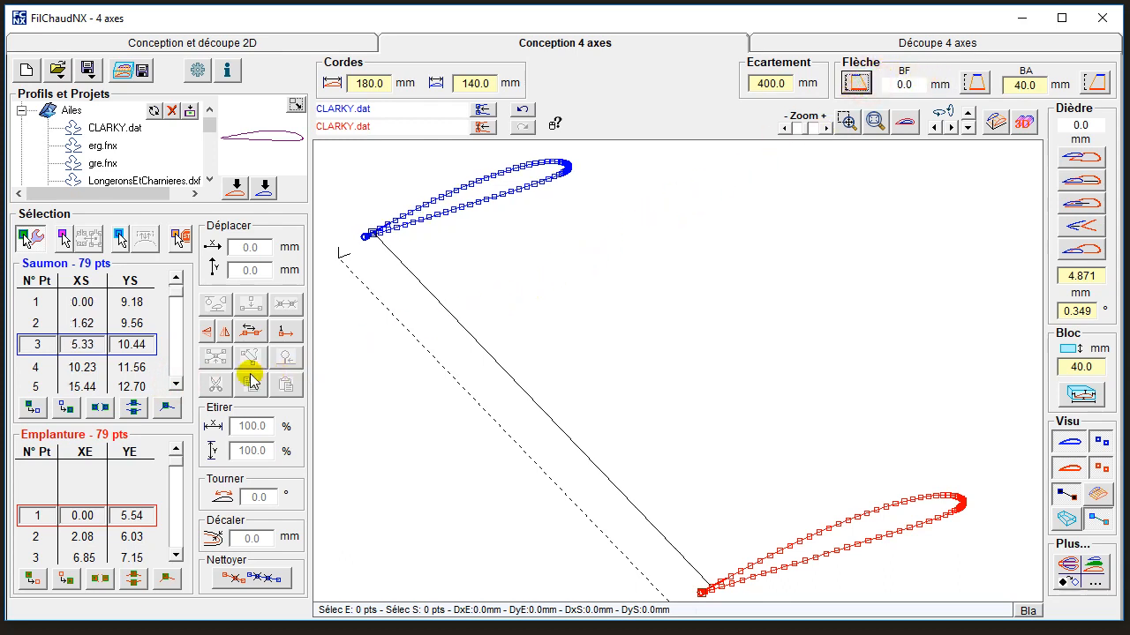
Try inserting a 6.2 mm circular cutout at point 60 of both the tip and root profiles, and undo it.
drag(175, 384, 174, 388)
click(173, 388)
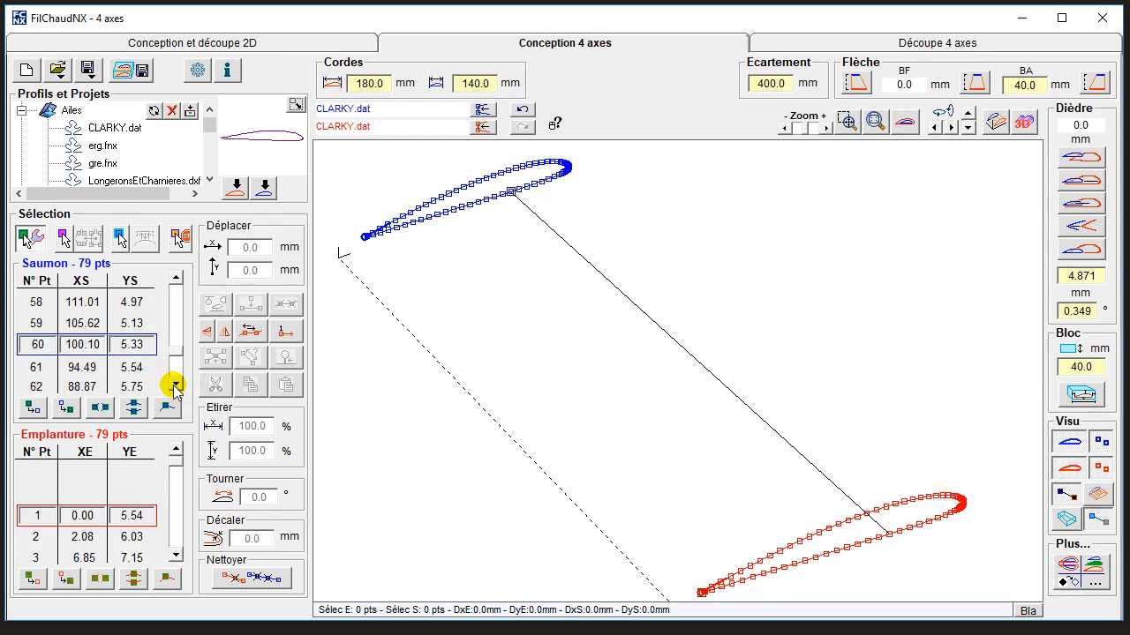
click(510, 193)
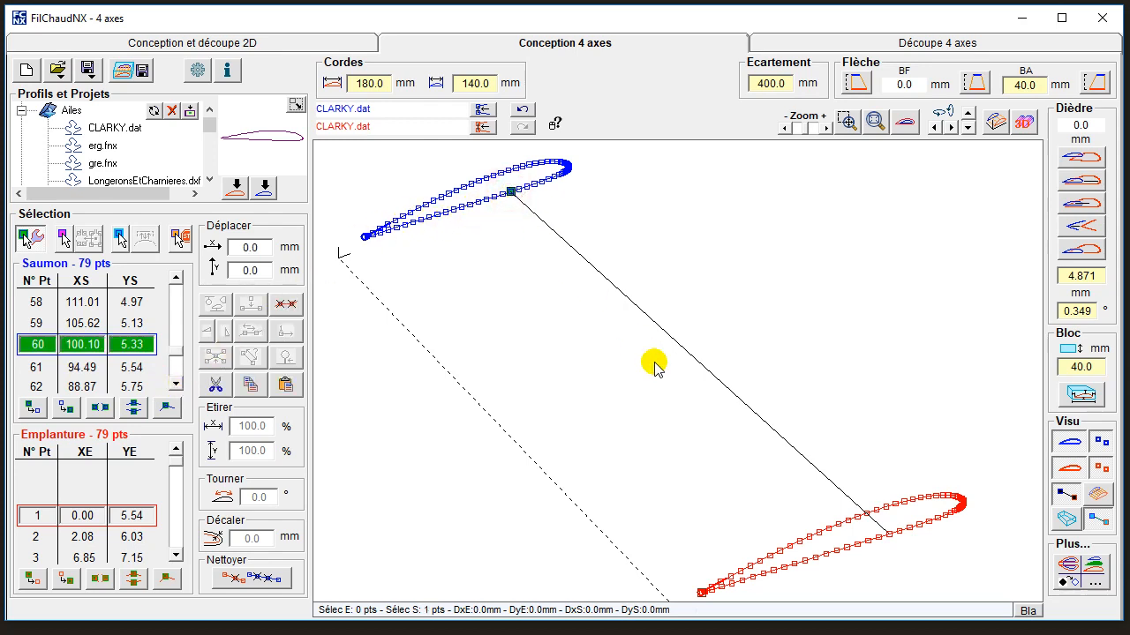
click(888, 535)
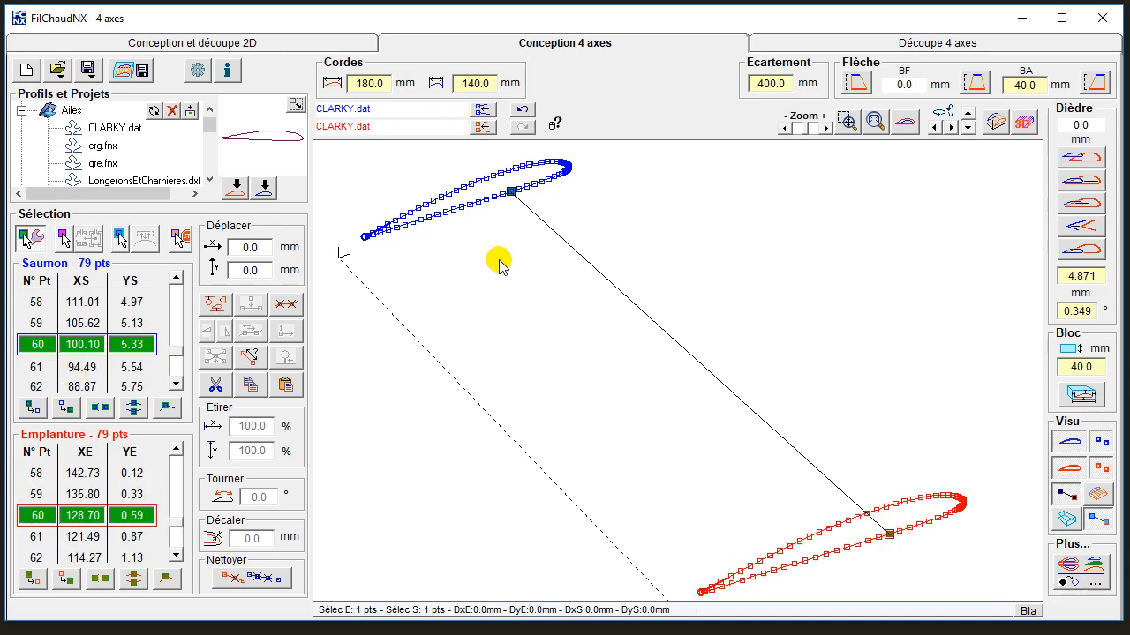
click(906, 122)
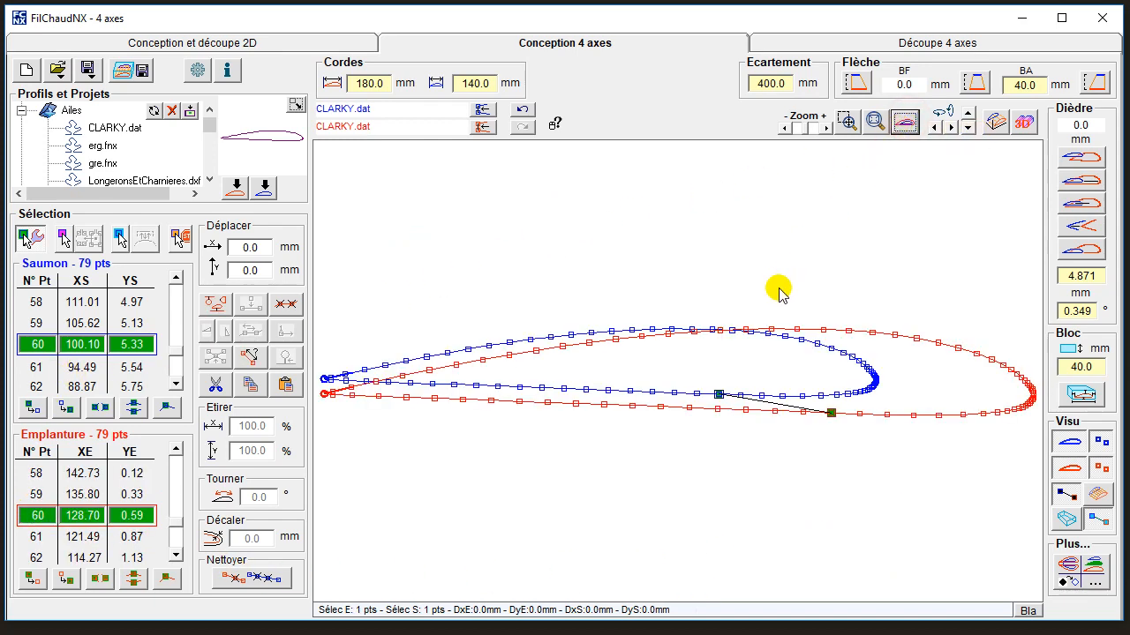
click(219, 305)
double_click(402, 400)
text(6)
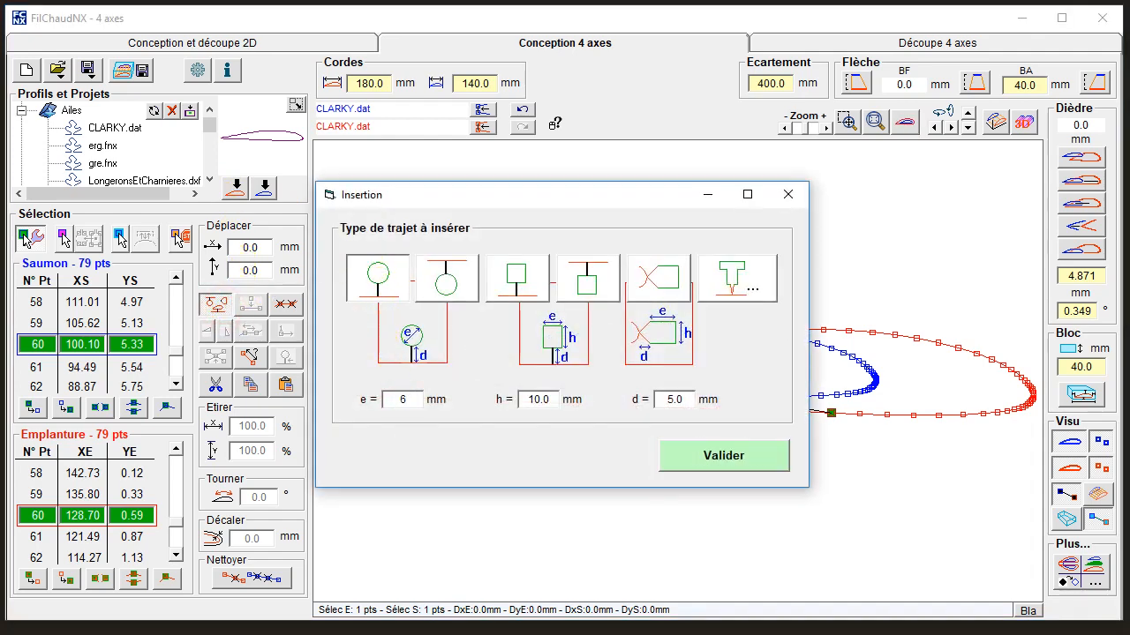
text(.2)
double_click(675, 400)
click(729, 457)
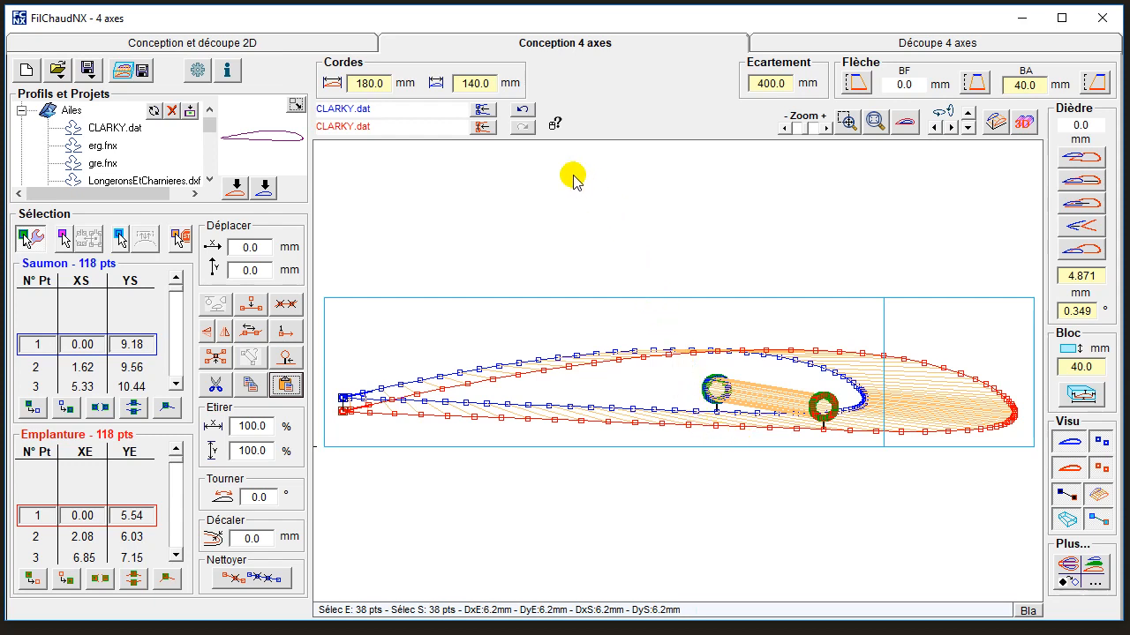
click(521, 109)
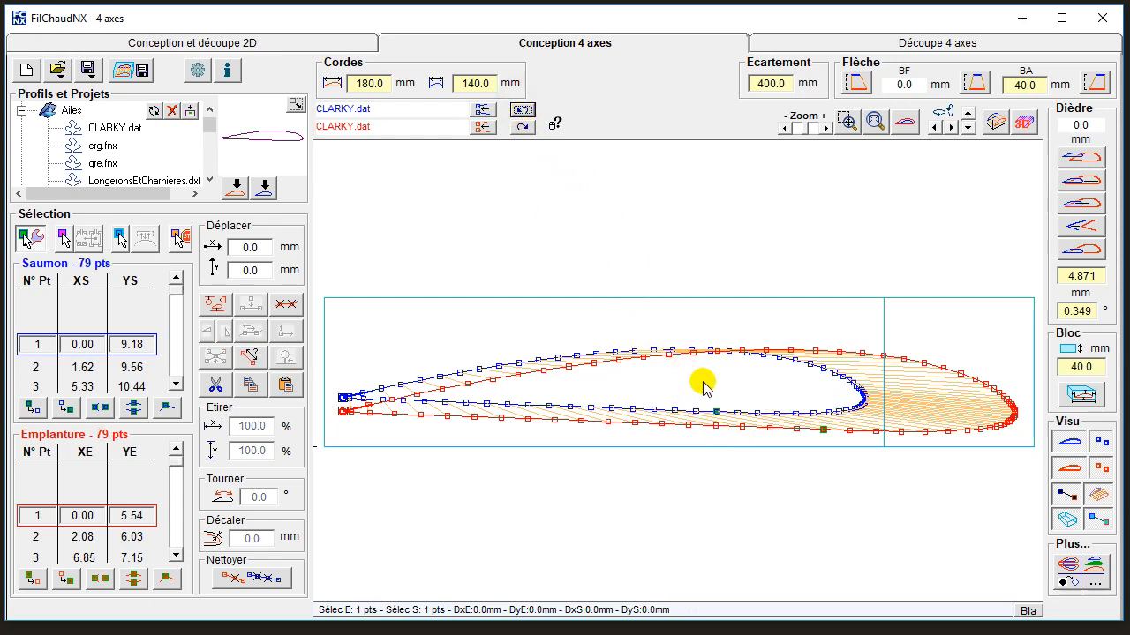
Insert a 6.2 mm circular cutout at lower-surface point 59 of the tip and point 63 of the root.
drag(822, 433, 715, 413)
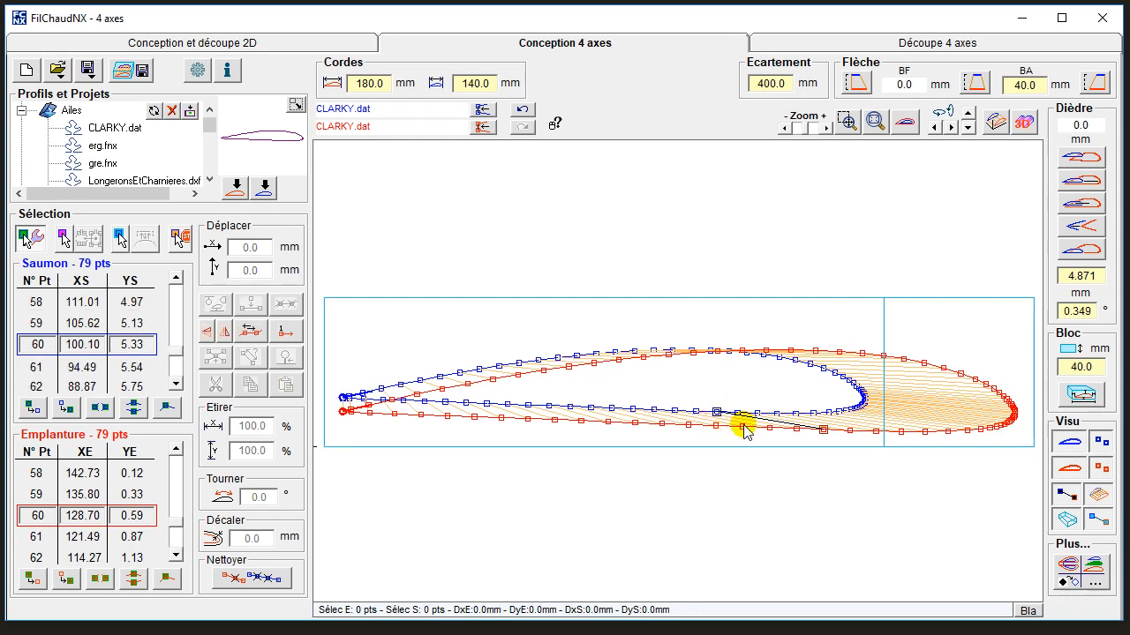
click(741, 427)
click(738, 413)
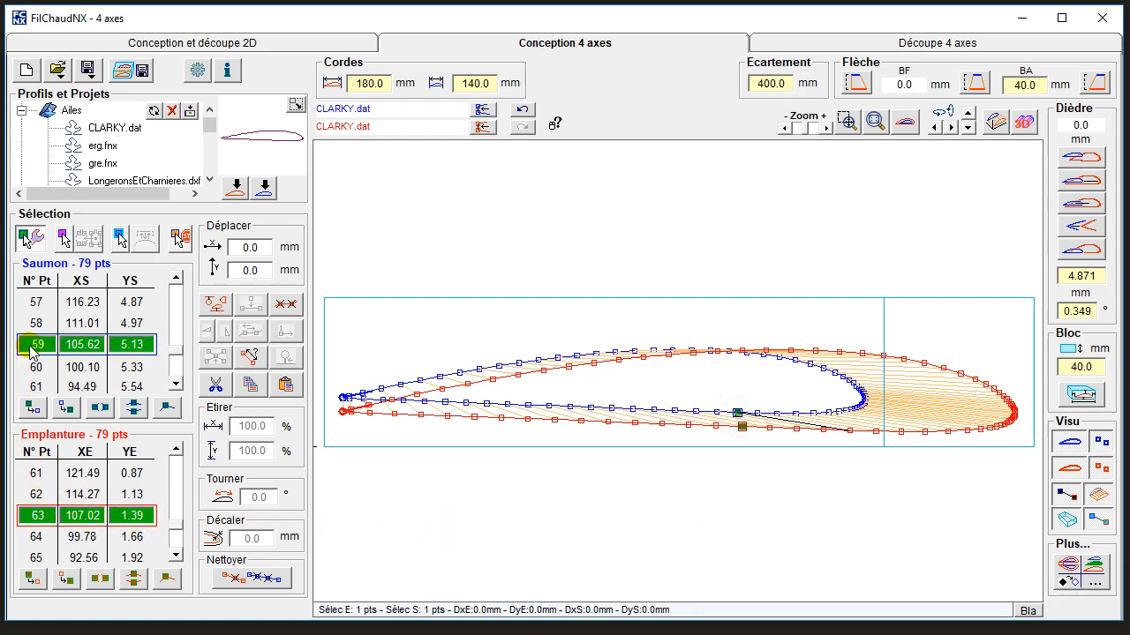
click(215, 305)
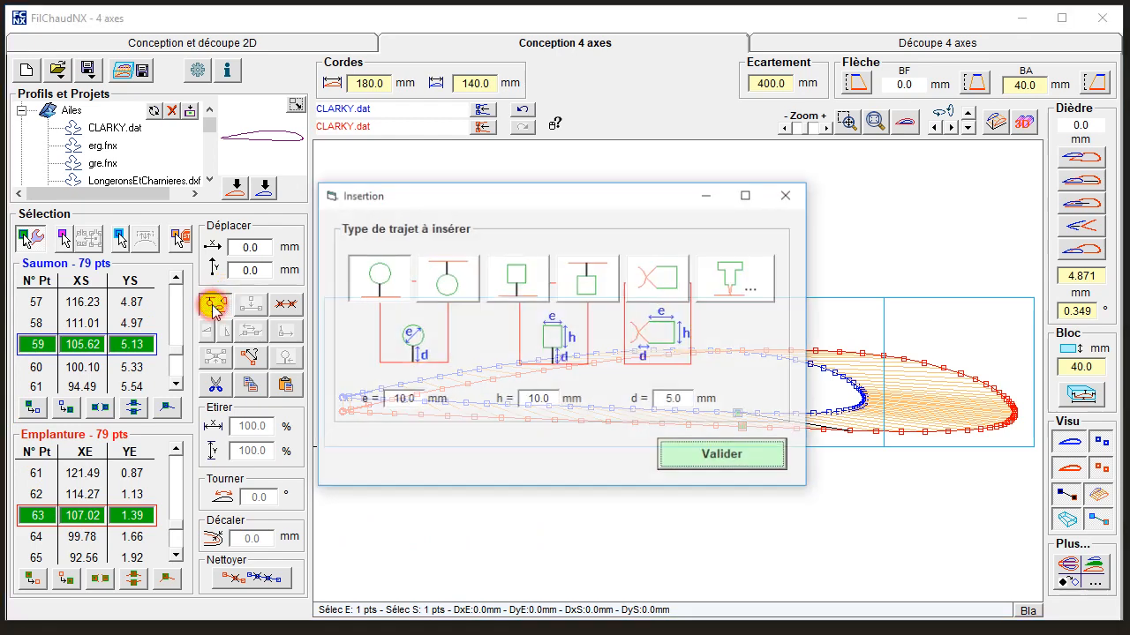
click(406, 395)
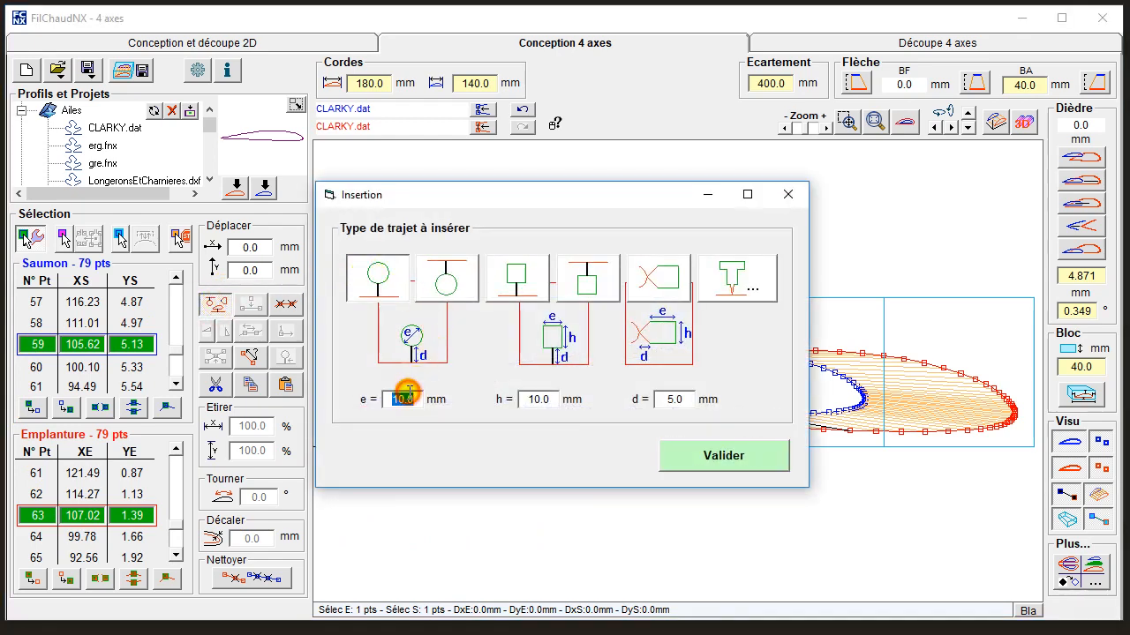
text(6)
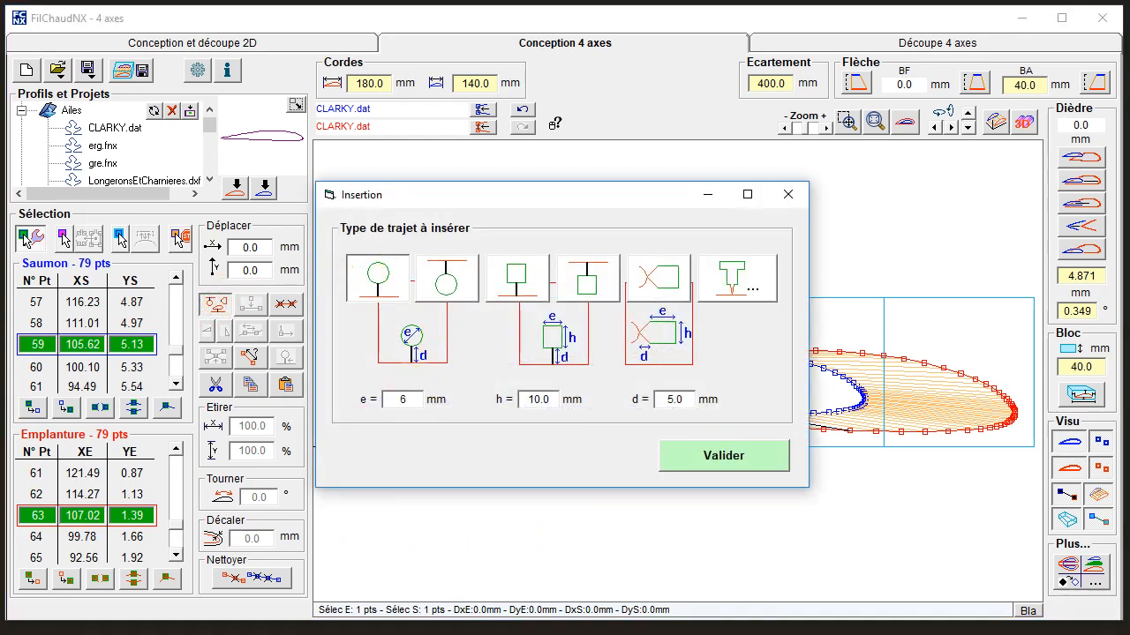
text(.2)
click(673, 399)
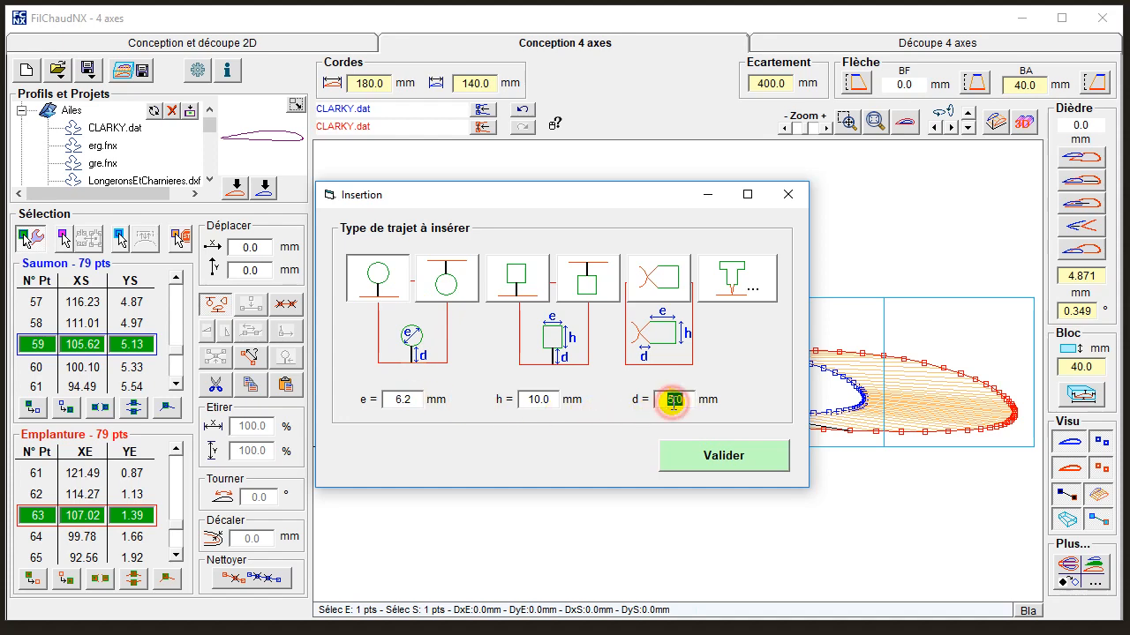
click(685, 454)
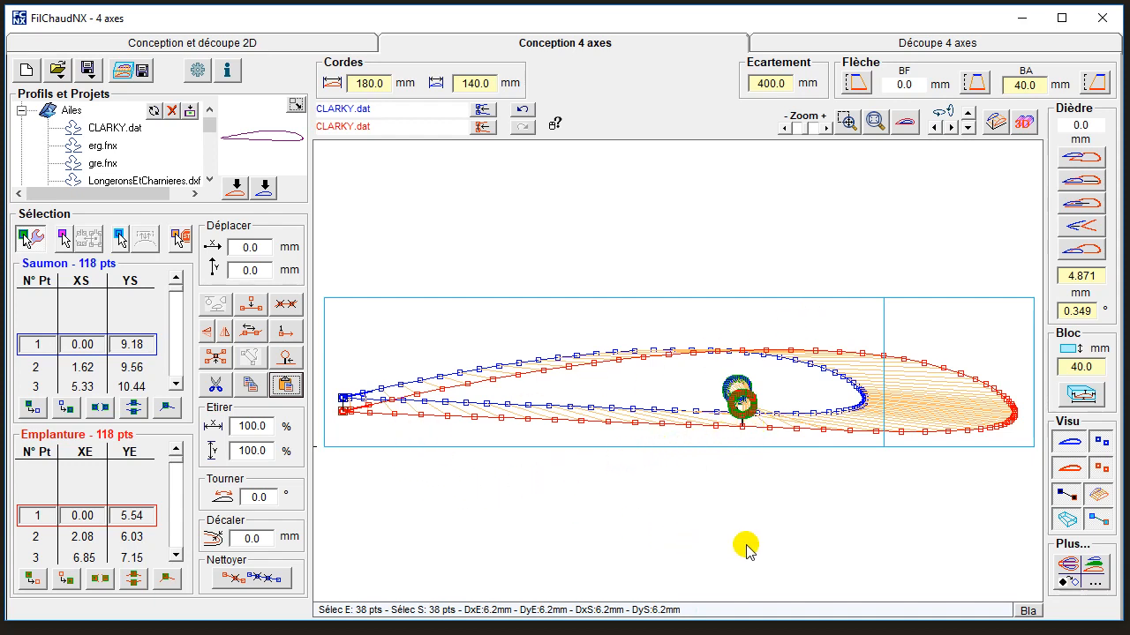
Hide the tip's points and move the root's circular cutout roughly over the tip's cutout.
click(1101, 441)
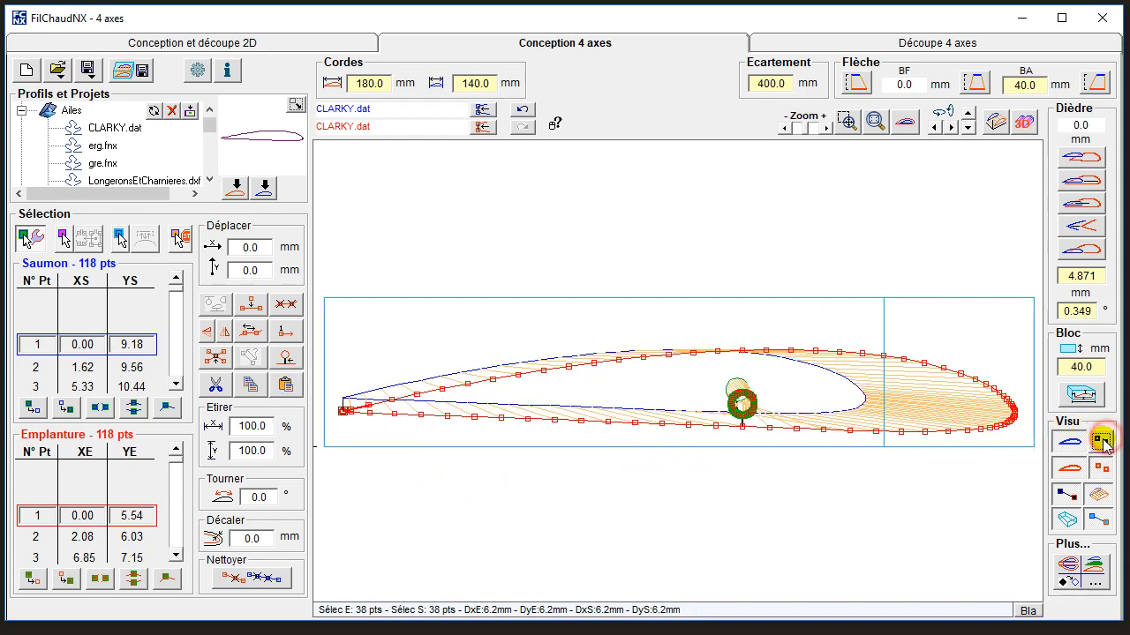
click(731, 515)
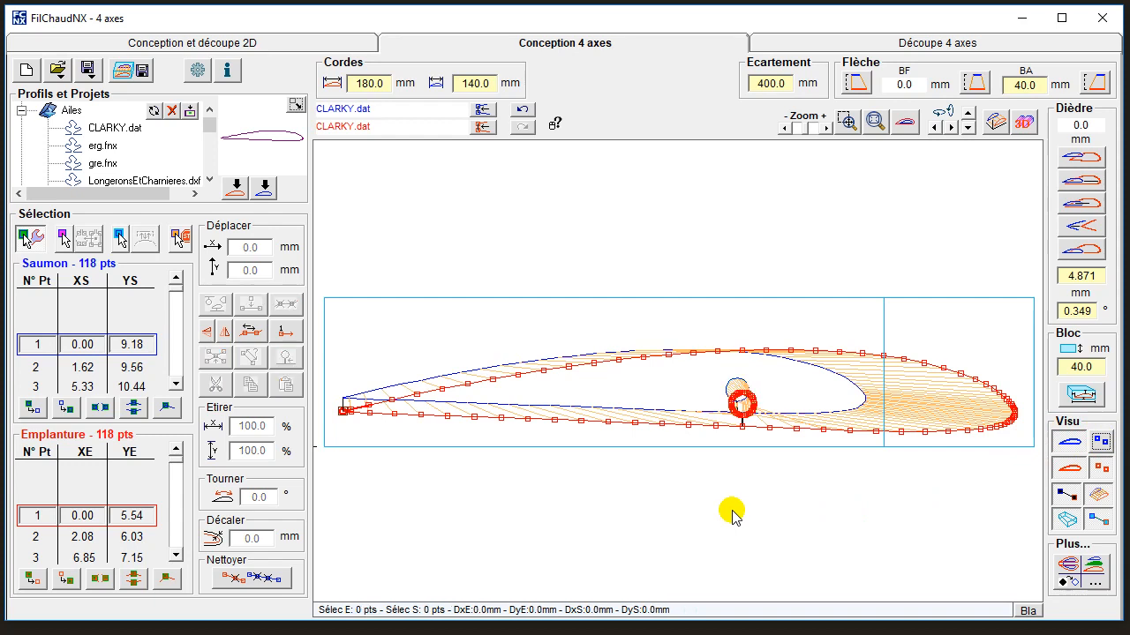
mouse_move(721, 388)
mouse_down()
mouse_move(765, 428)
mouse_move(739, 393)
mouse_up()
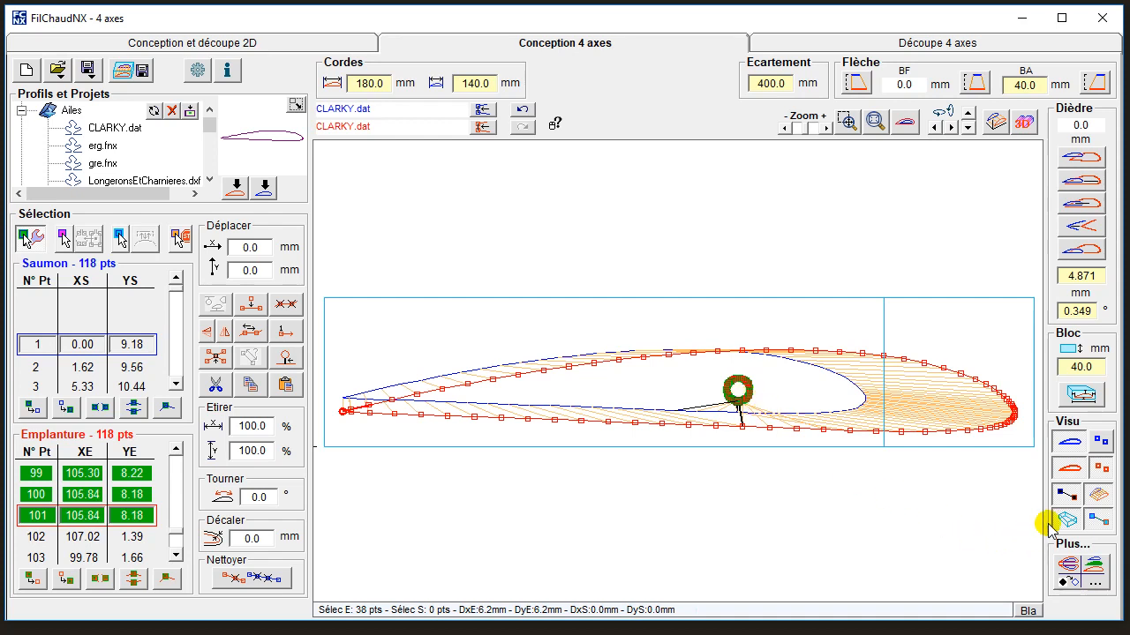
Hide the root's points and fine-tune the root cutout's position so it coincides with the tip cutout face-on.
click(1102, 475)
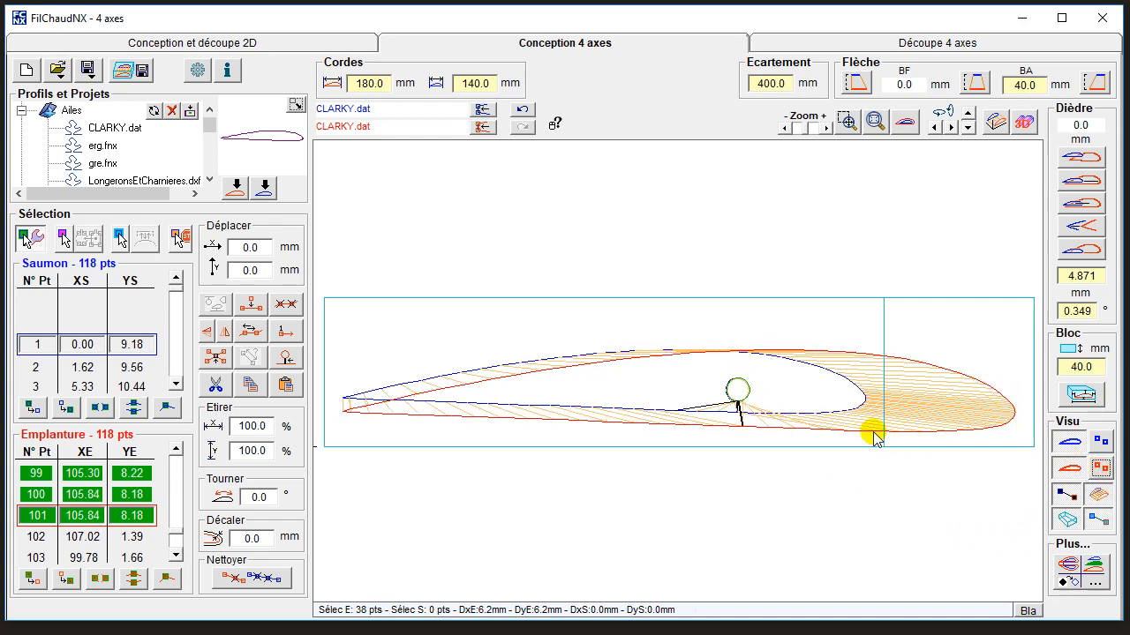
drag(698, 359, 775, 426)
drag(669, 355, 668, 358)
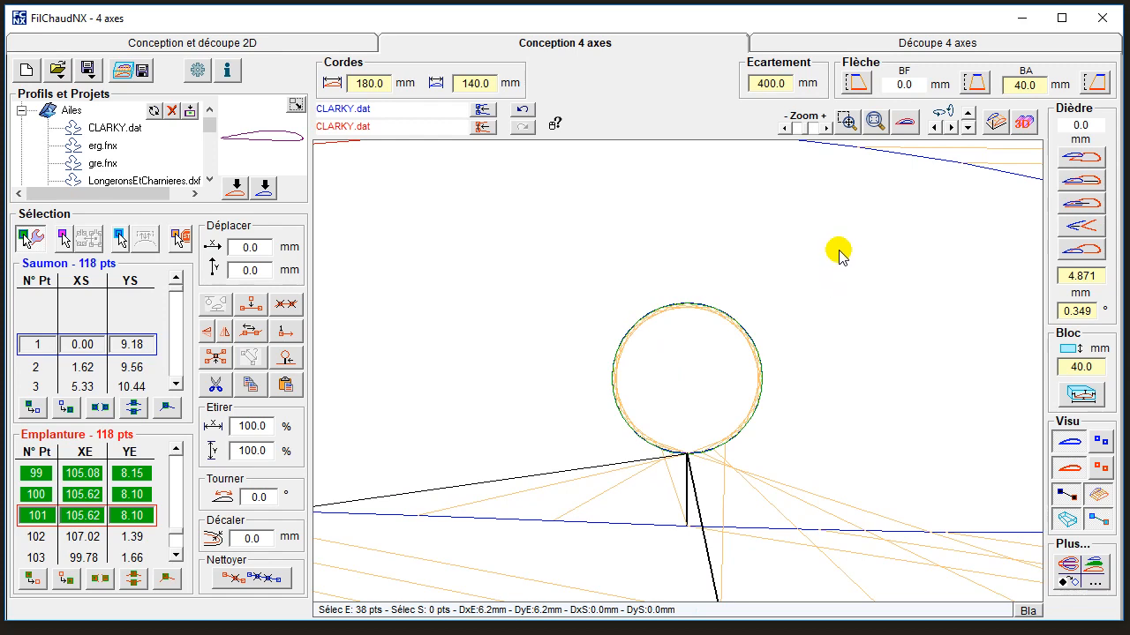
click(904, 121)
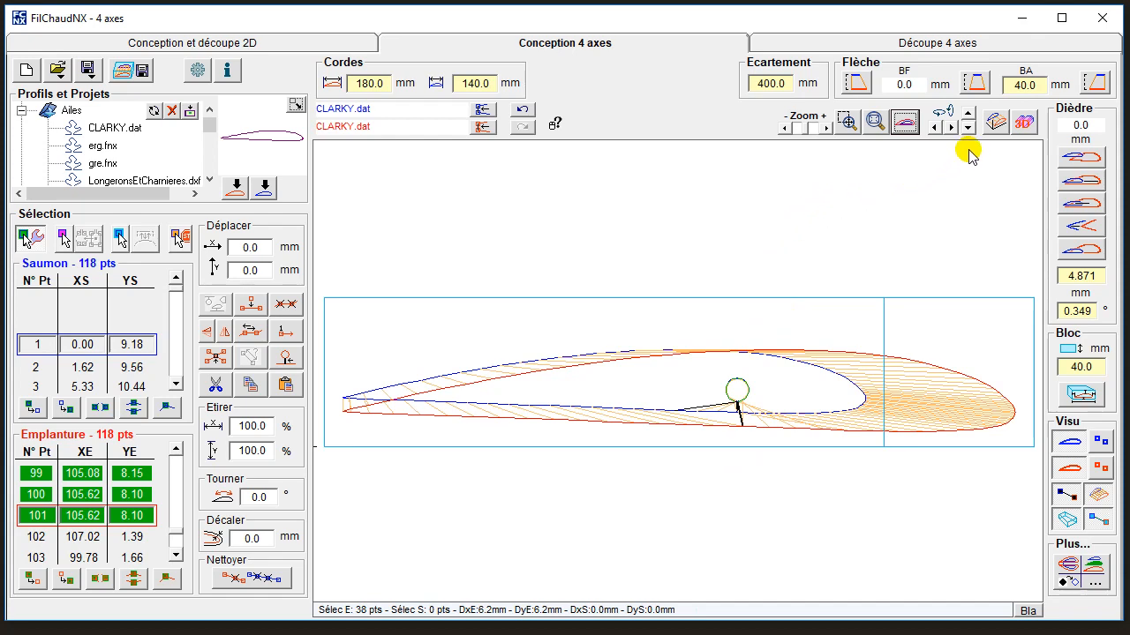
Inspect the spar hole in a rotated perspective view, clear the selection and run the wire through the tip points to 13.
click(995, 122)
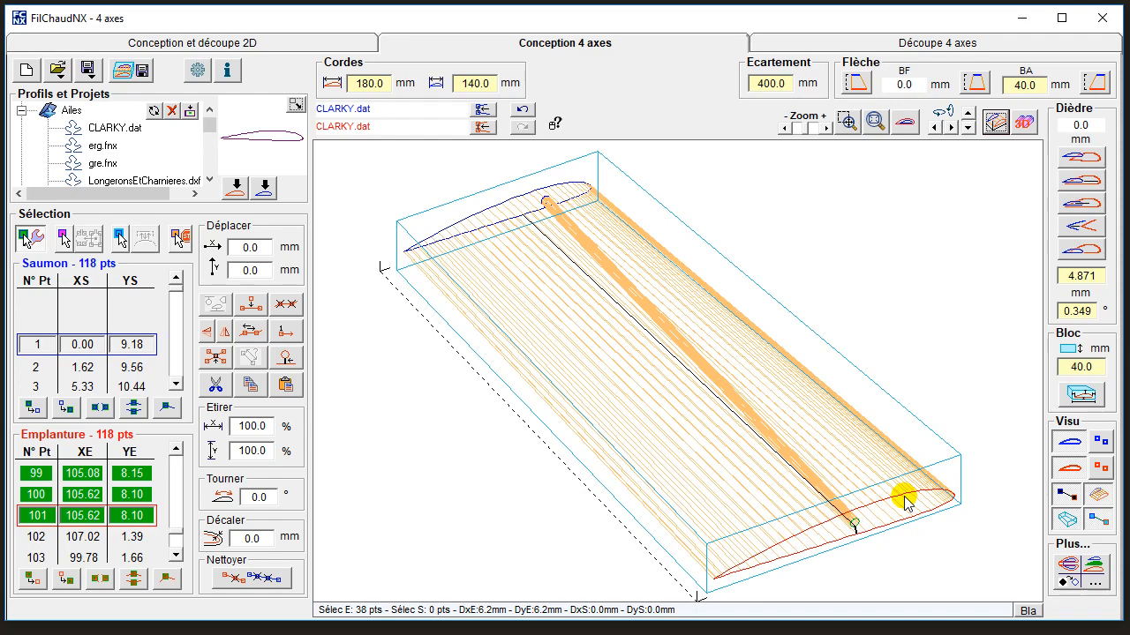
drag(905, 501, 852, 379)
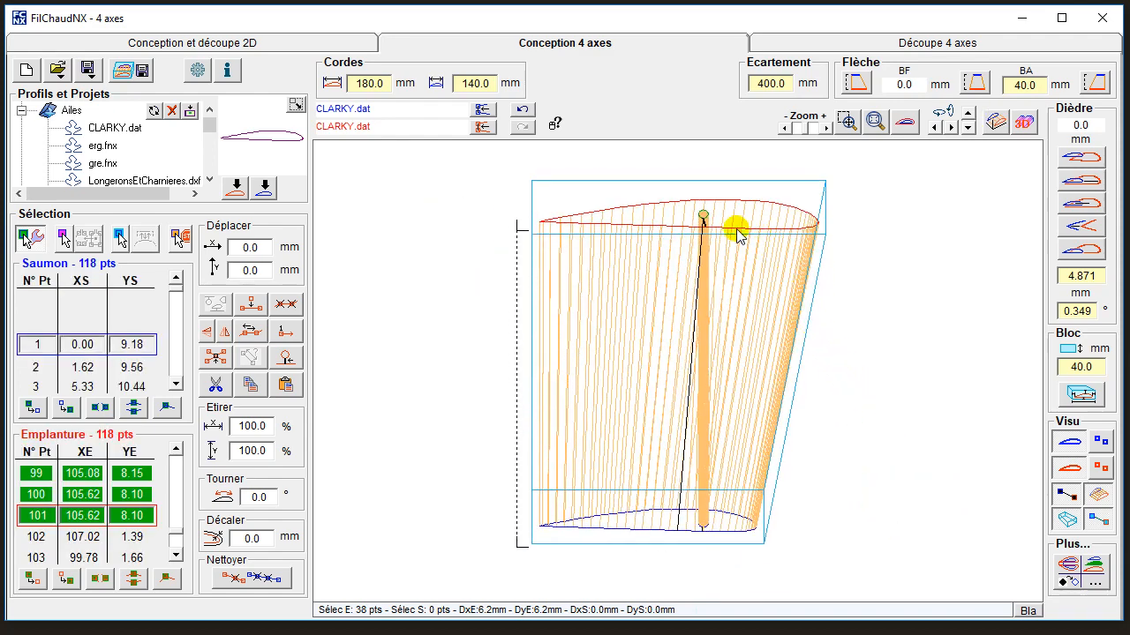
click(94, 344)
click(93, 345)
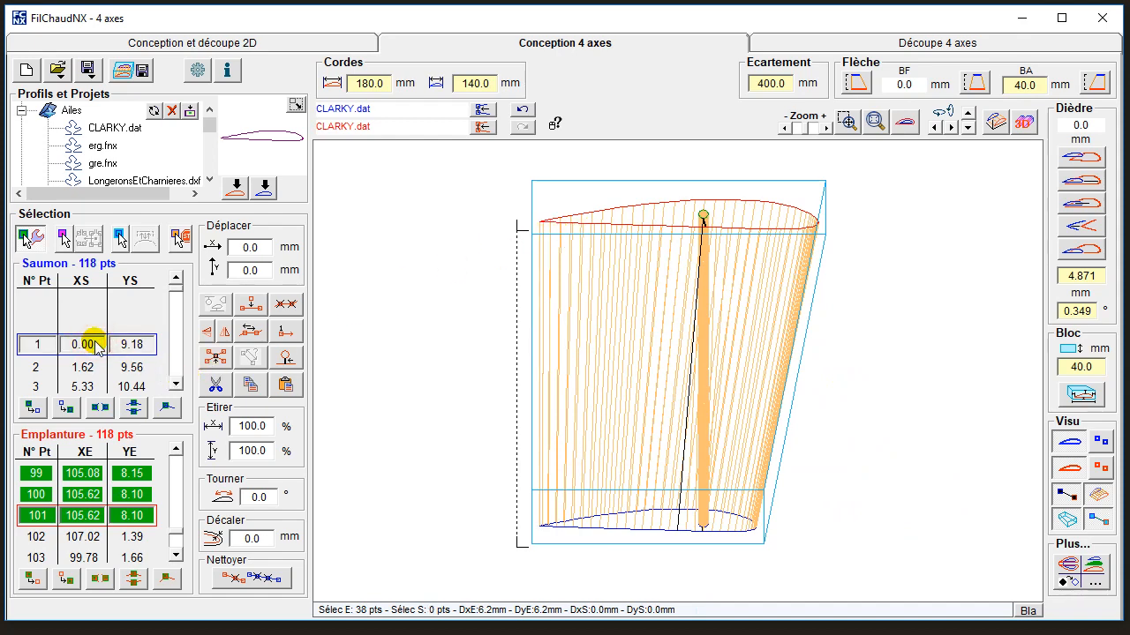
key(Escape)
click(176, 381)
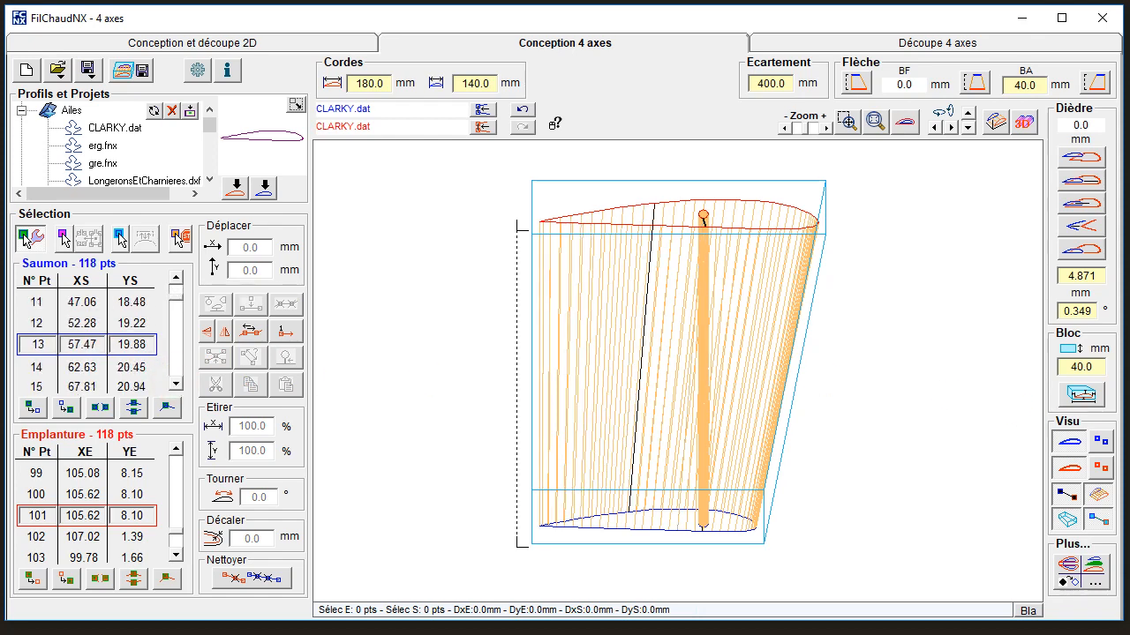
Hide the wire surface and run the wire through the tip points to point 60 at the spar cutout.
click(1098, 495)
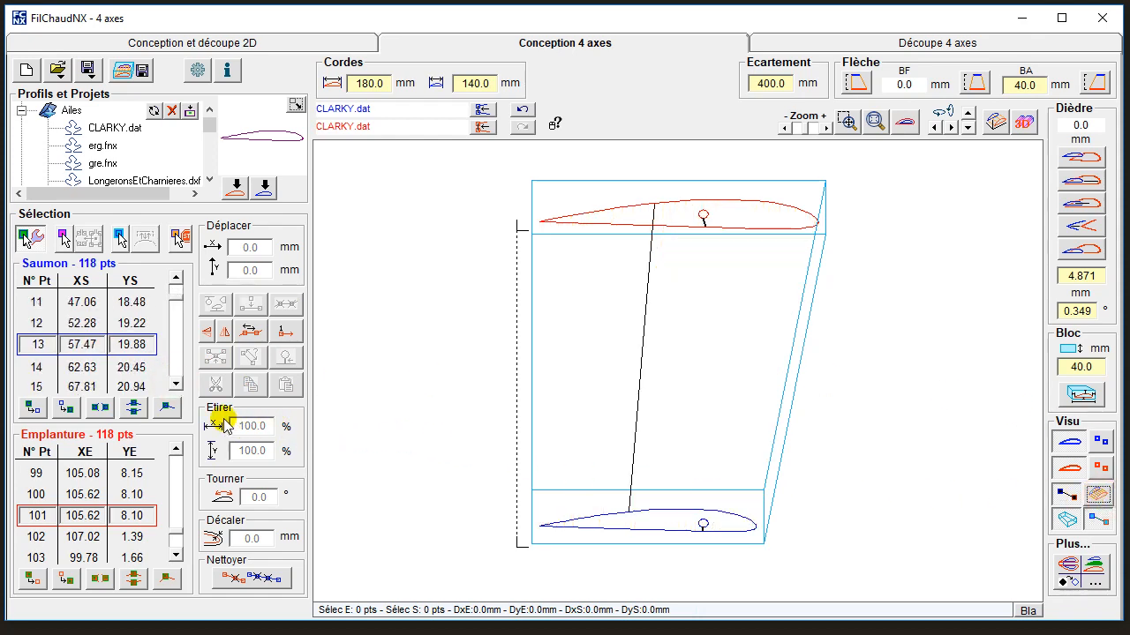
click(176, 383)
click(176, 383)
click(176, 383)
click(176, 383)
click(177, 383)
click(176, 383)
click(177, 383)
click(176, 383)
click(177, 383)
click(176, 383)
click(176, 383)
click(177, 383)
click(177, 383)
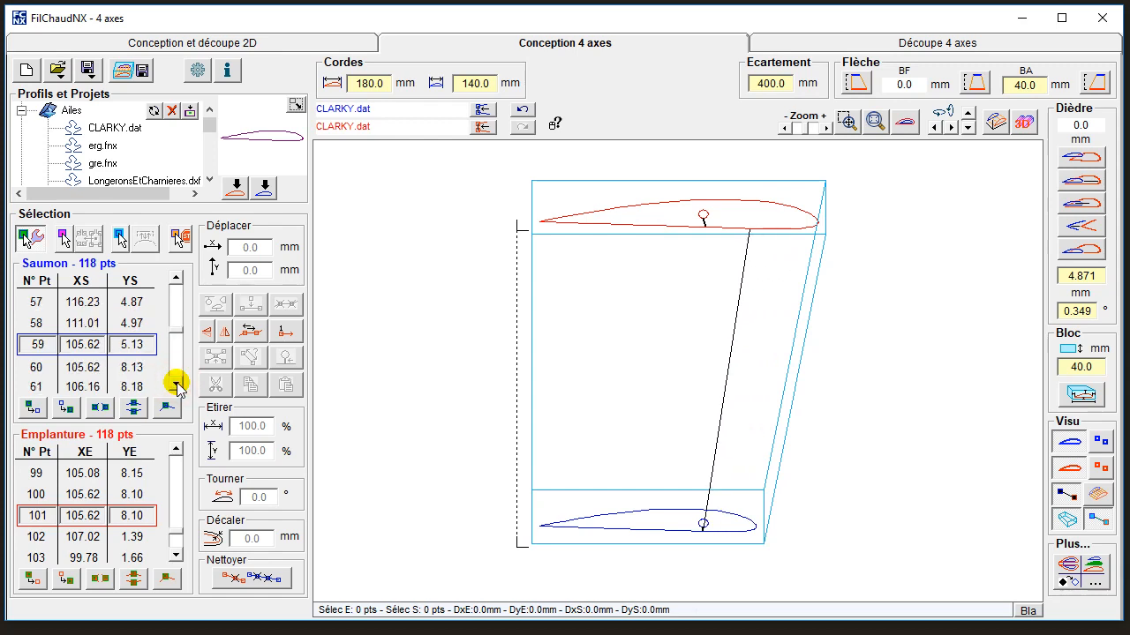
click(176, 383)
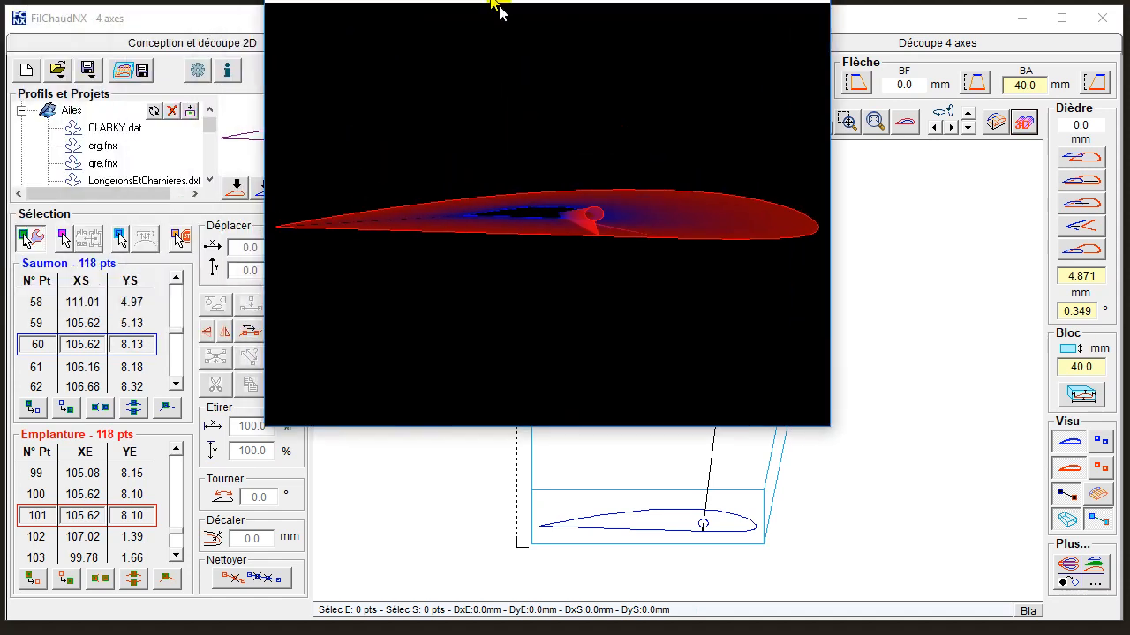
Inspect the panel and its spar hole from several angles in the 3D rendering and close it.
drag(646, 415, 877, 362)
drag(439, 435, 1020, 489)
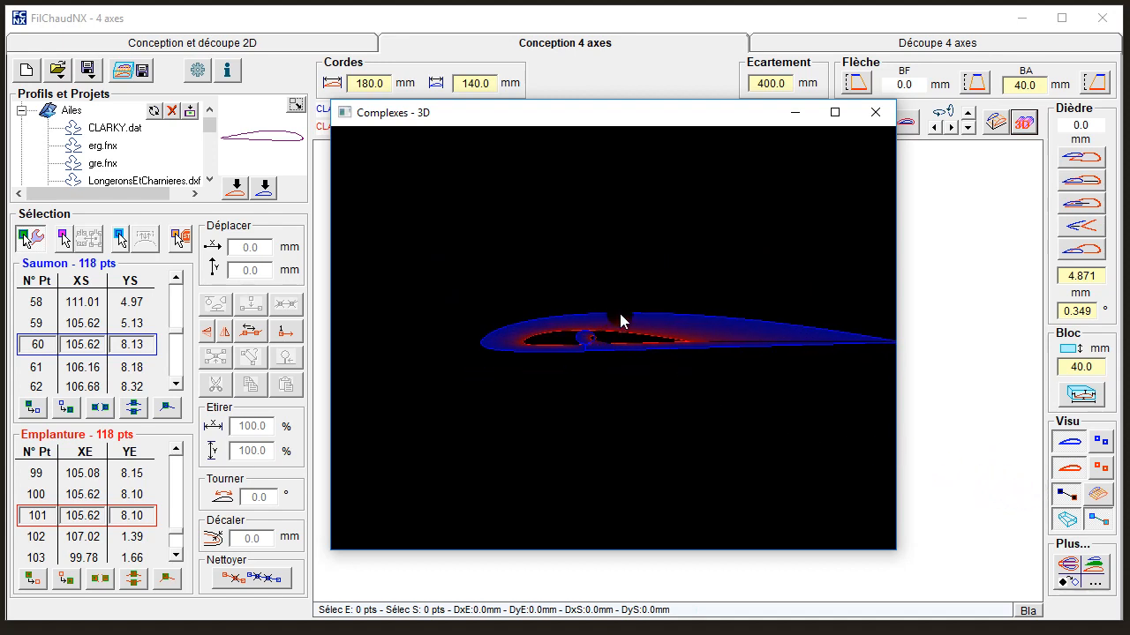
click(872, 114)
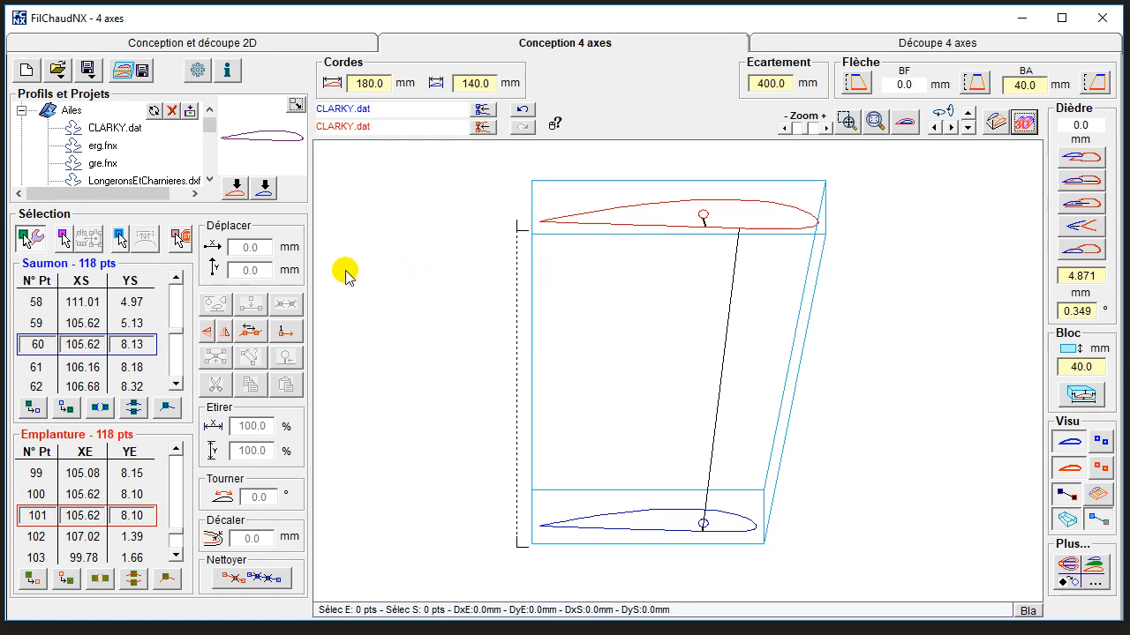
Switch to synchronisation point selection, show the root and tip points face-on and select root point 60.
click(120, 236)
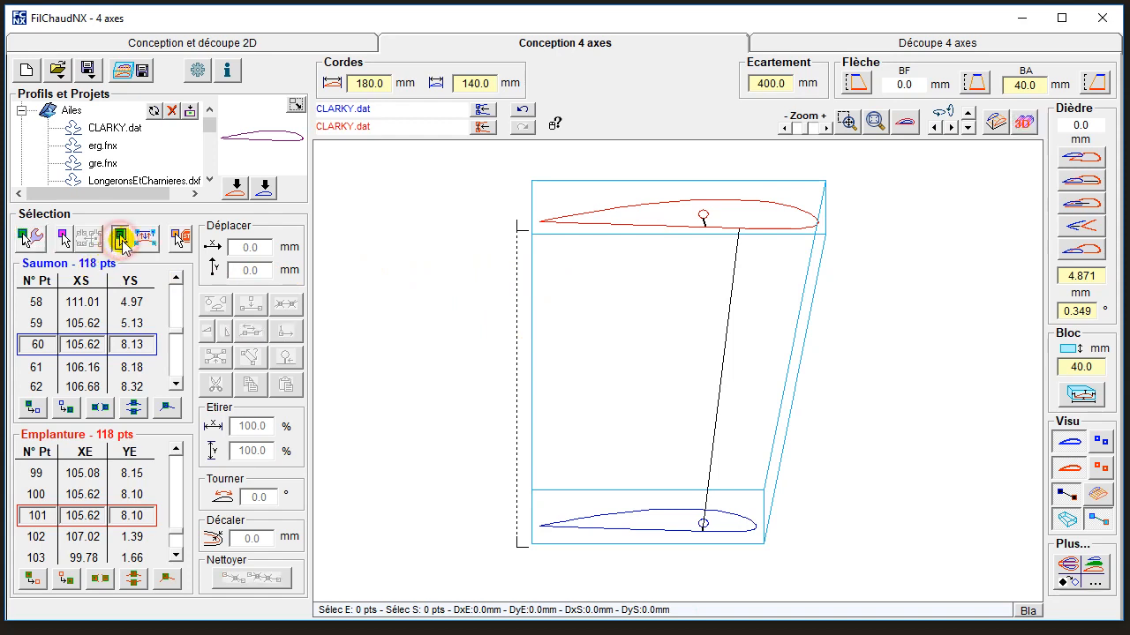
click(1097, 468)
click(1096, 440)
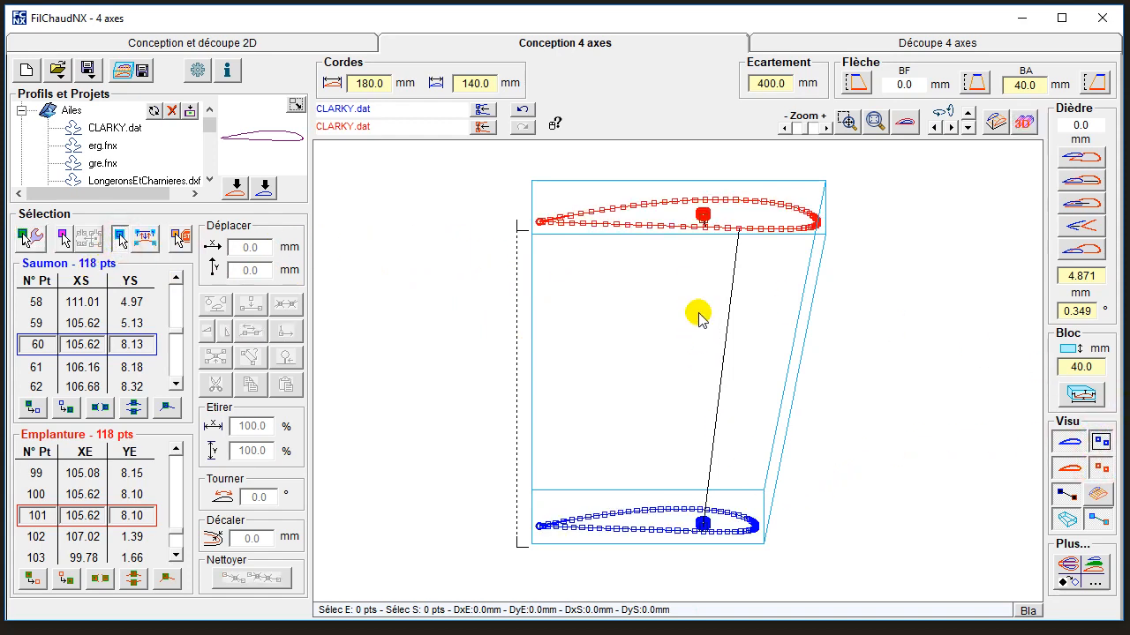
click(904, 122)
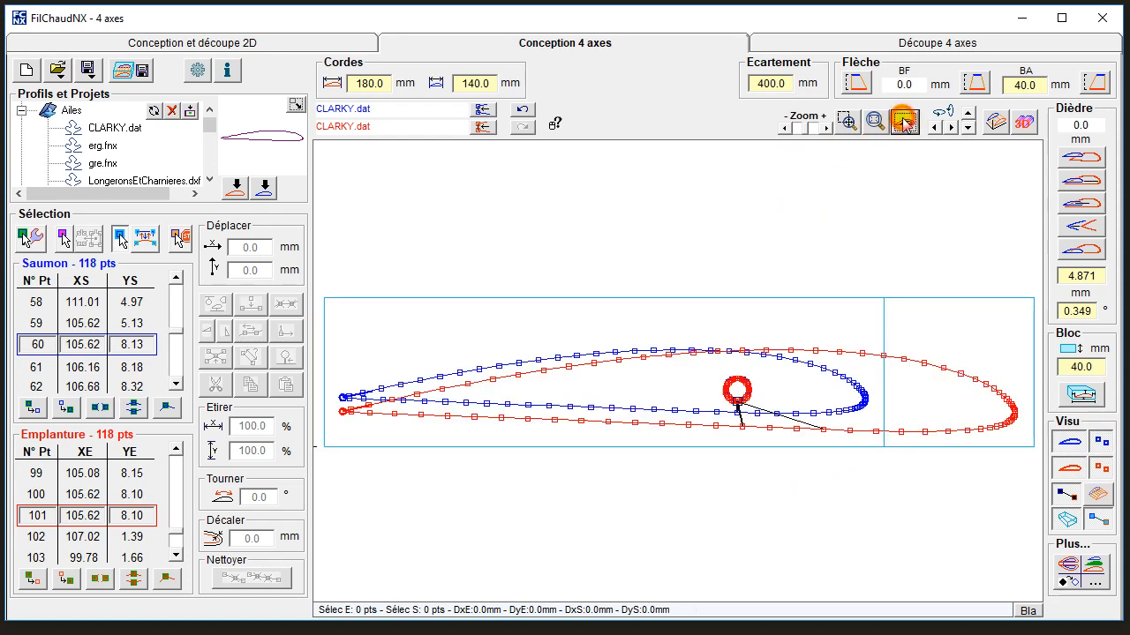
click(822, 430)
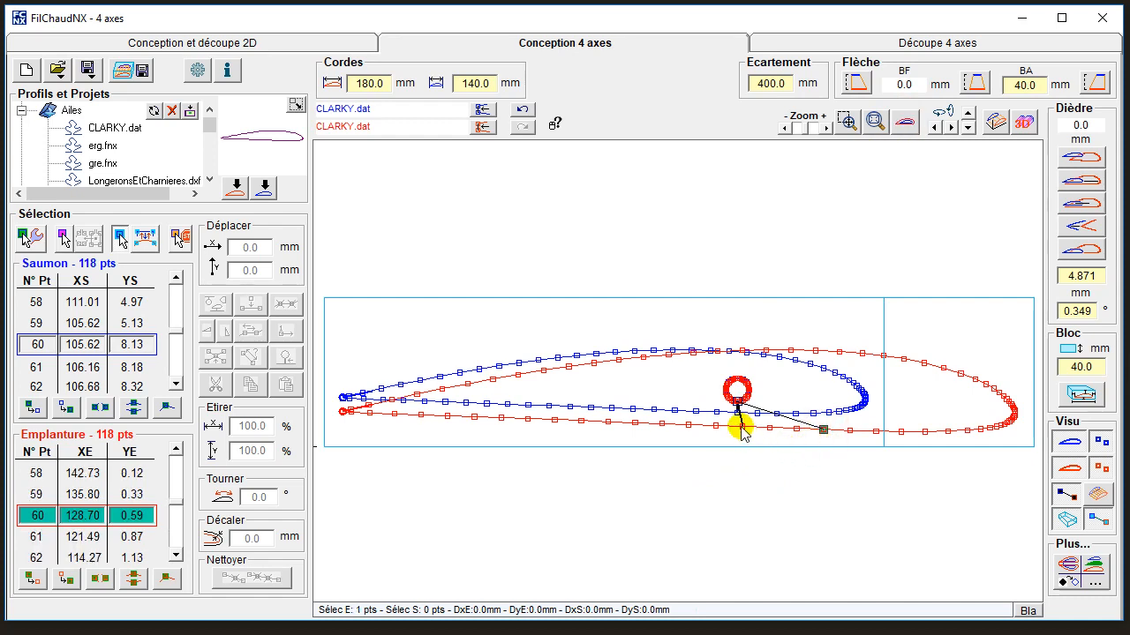
click(874, 120)
drag(690, 364, 839, 446)
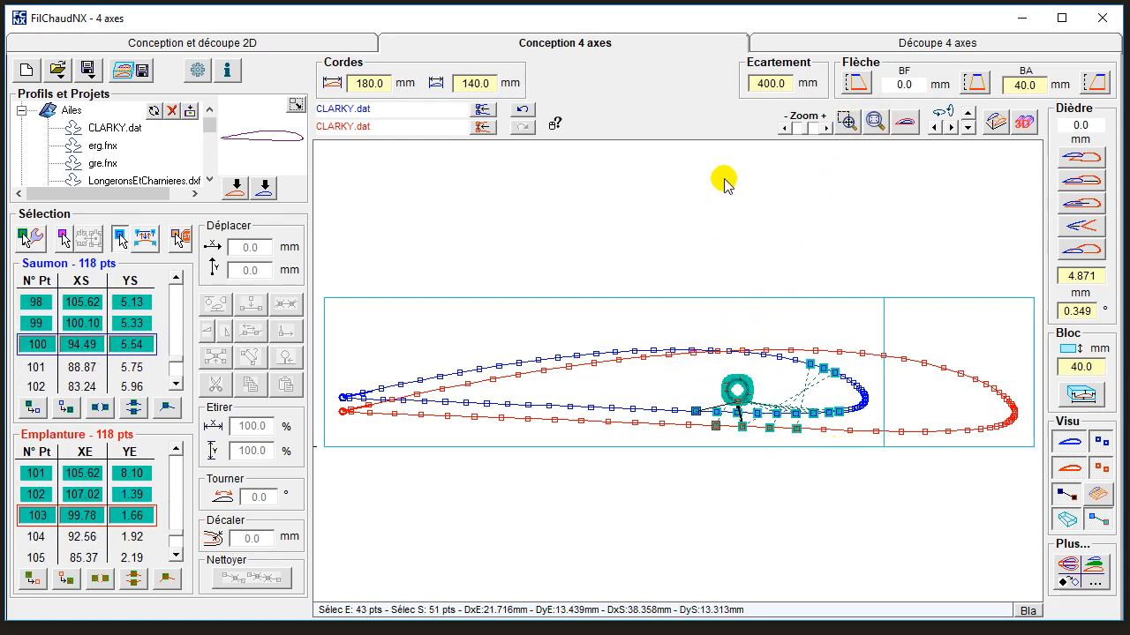
click(520, 109)
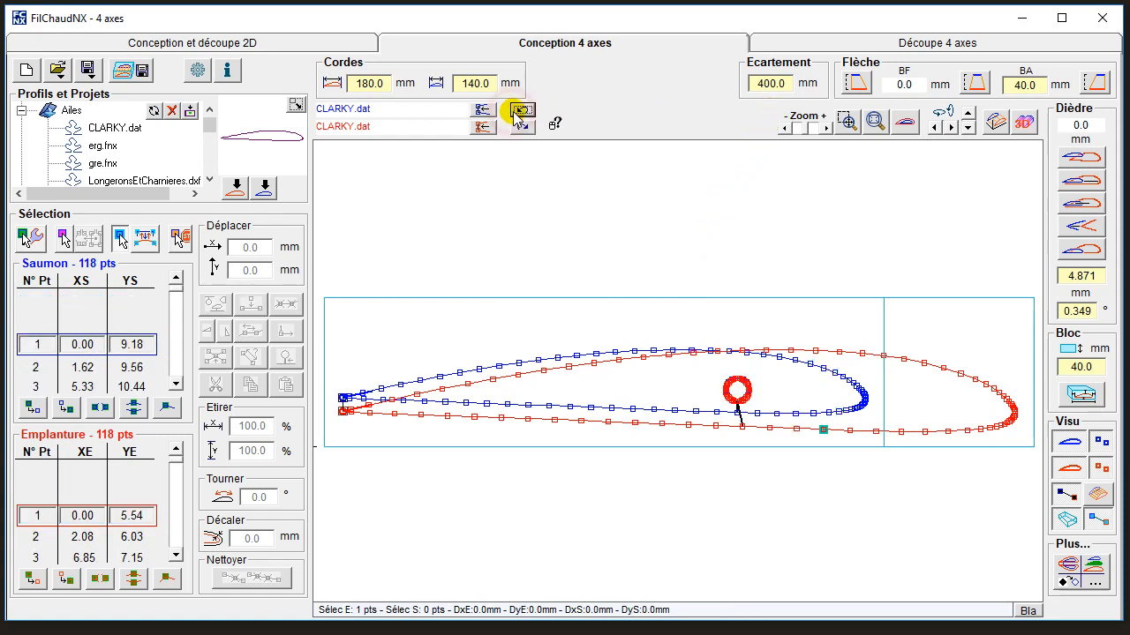
click(519, 113)
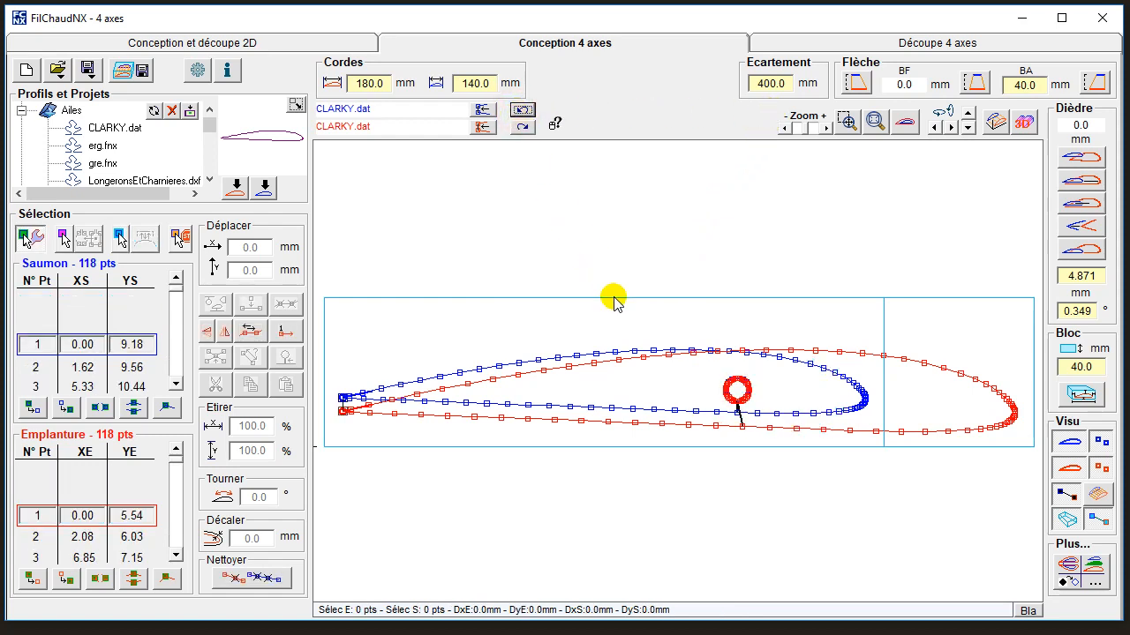
drag(692, 375, 775, 442)
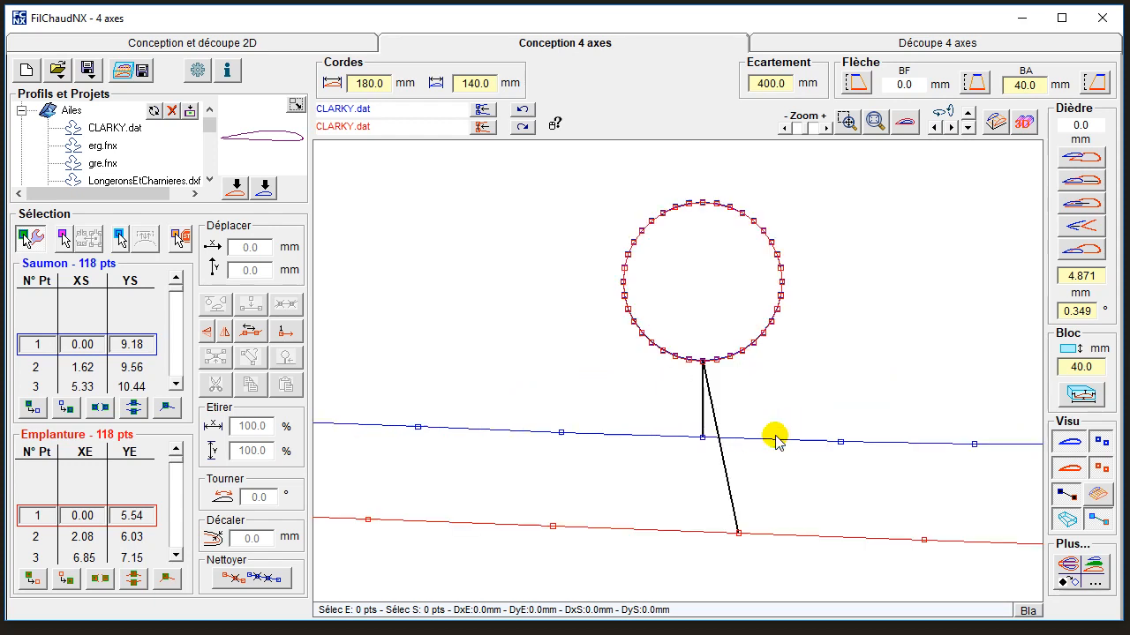
click(738, 533)
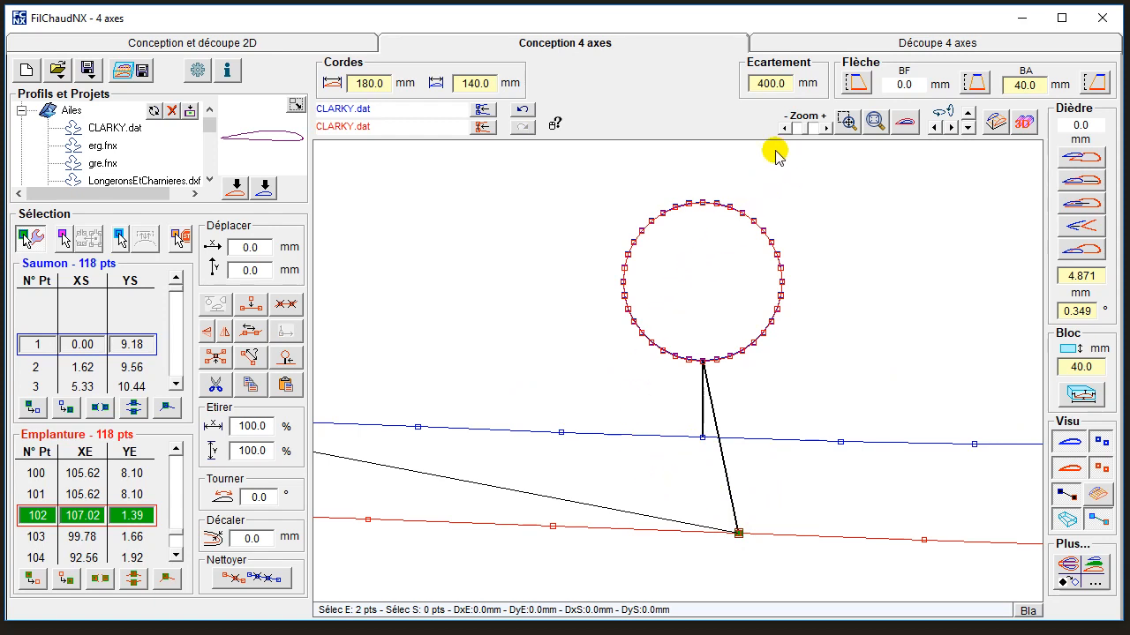
click(521, 108)
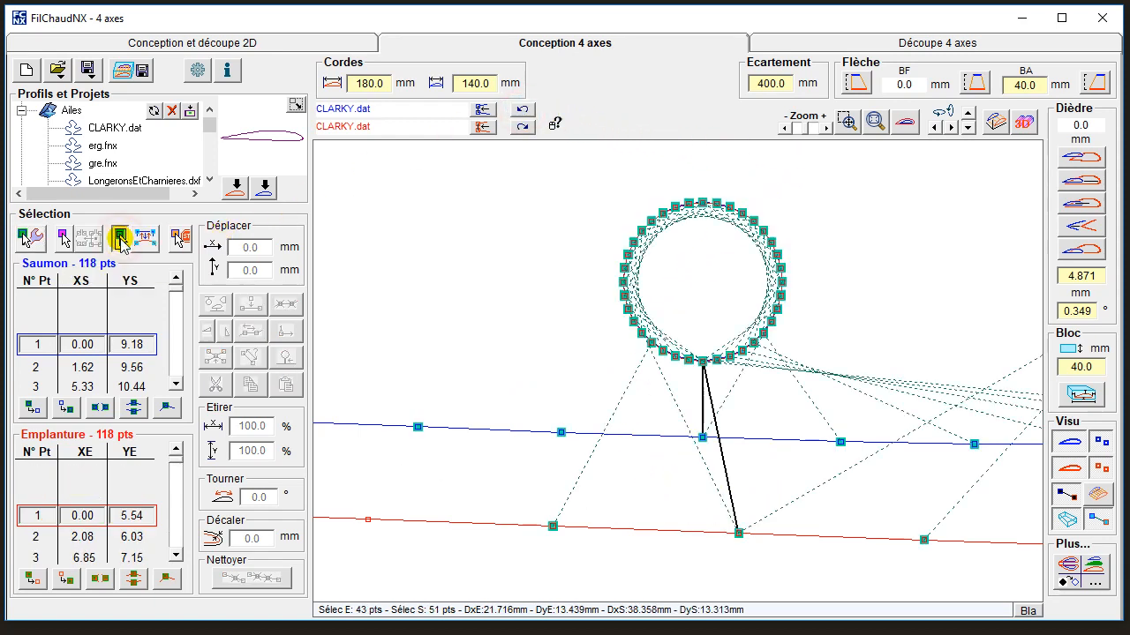
click(521, 108)
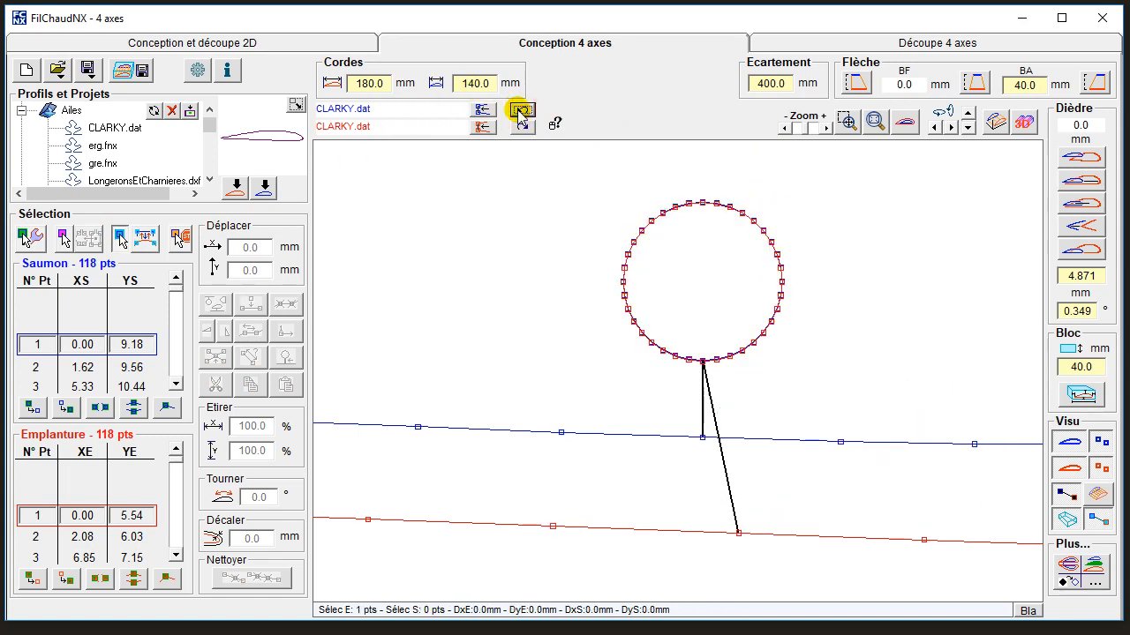
Select the tip and root lower-surface points where the cutouts' entry lines start as synchronisation points and deselect root point 60.
click(702, 437)
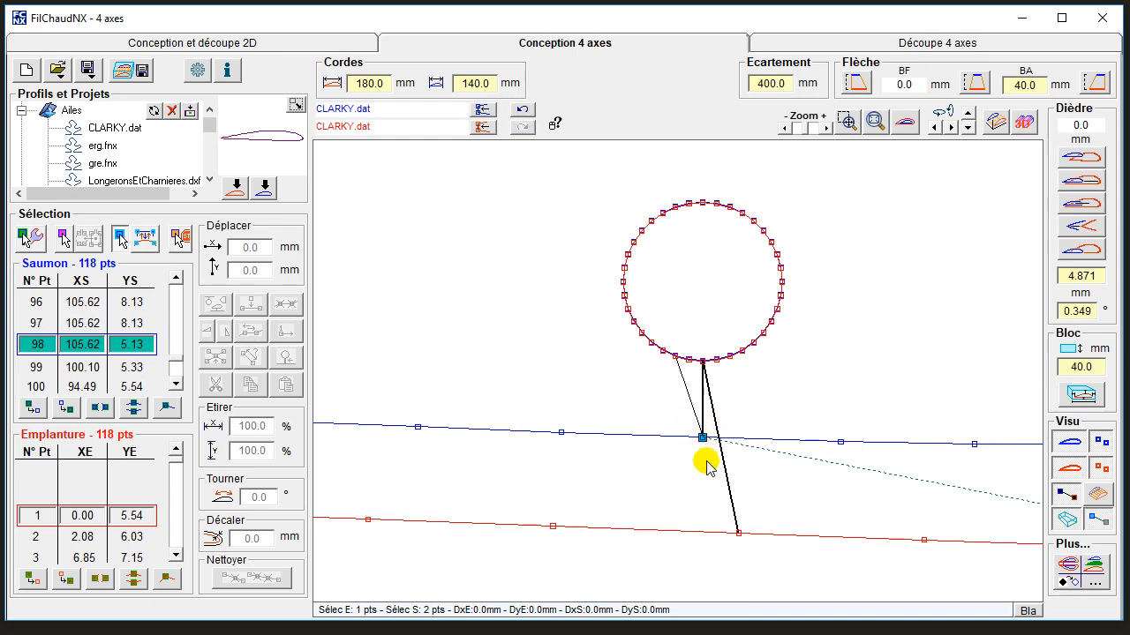
click(738, 534)
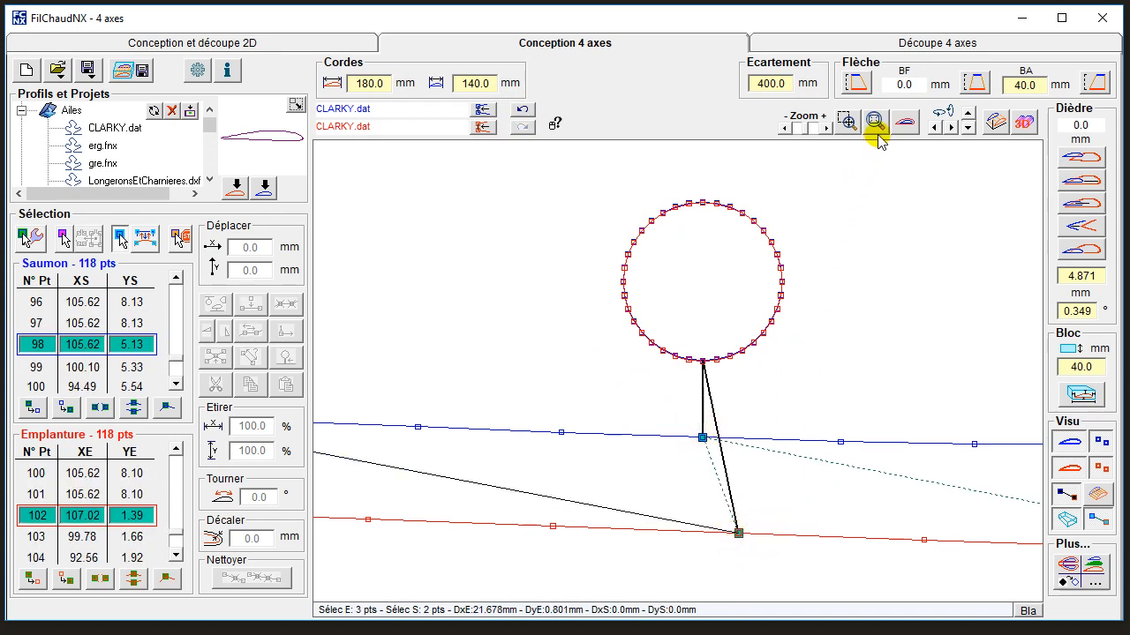
drag(785, 126, 786, 125)
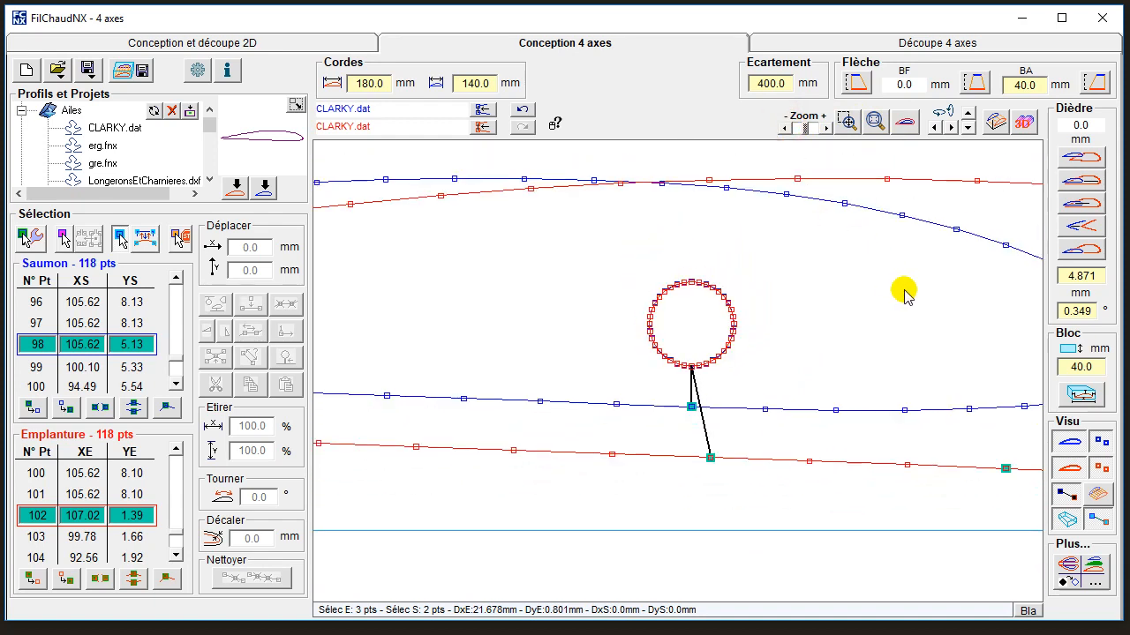
click(1006, 469)
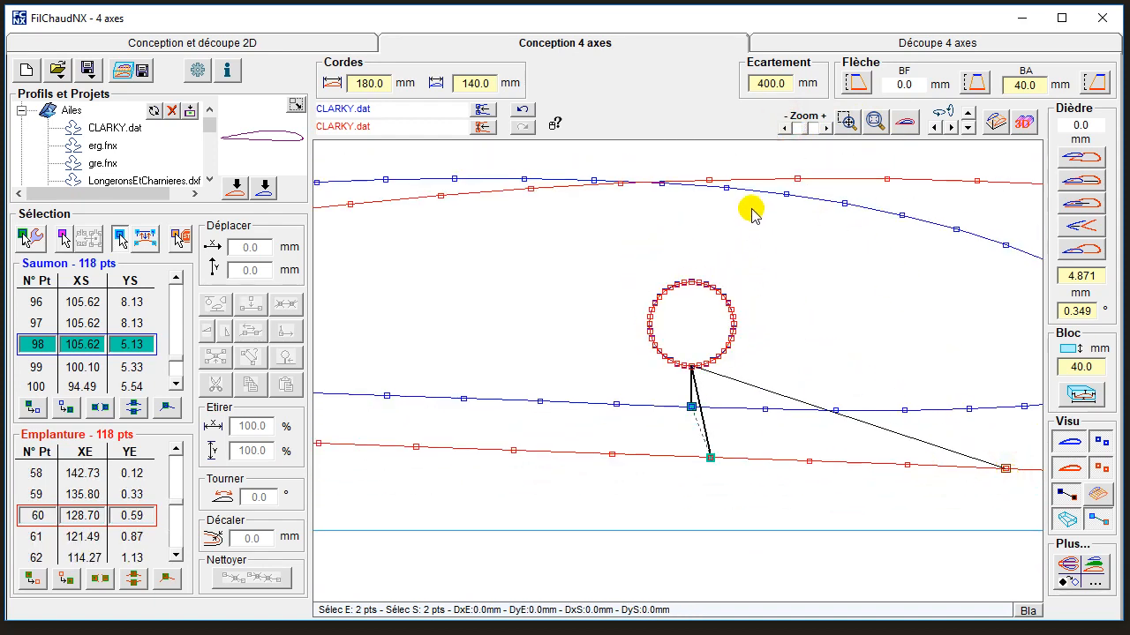
Add the coincident root and tip points at the base of the circular cutouts to the synchronisation selection.
click(824, 130)
click(824, 130)
click(824, 129)
click(825, 130)
click(825, 130)
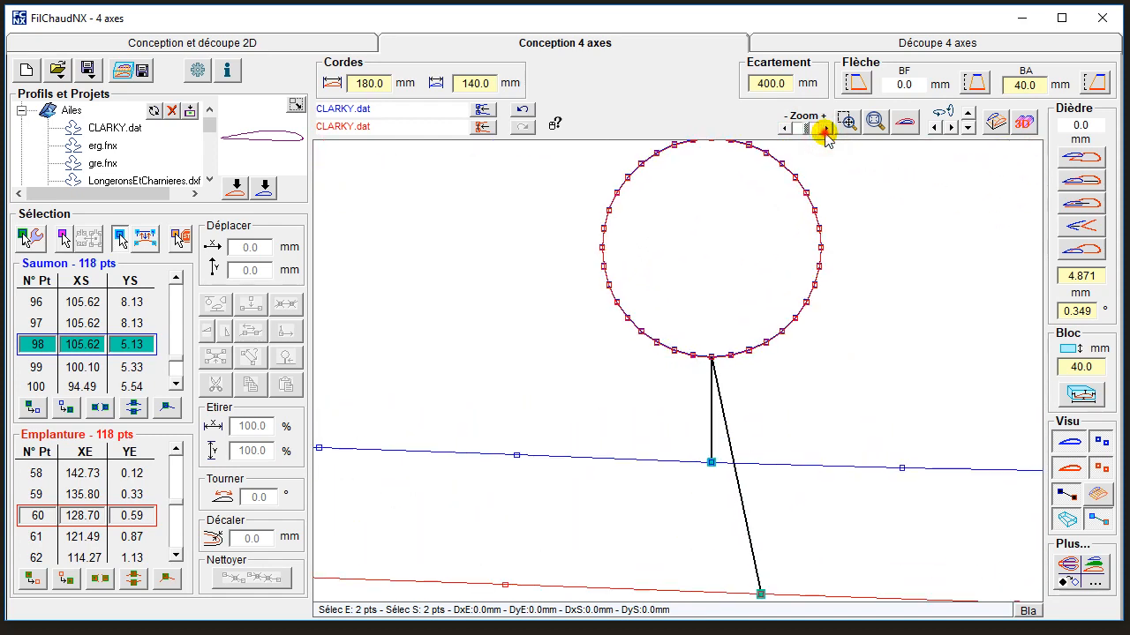
click(824, 130)
drag(703, 345, 729, 366)
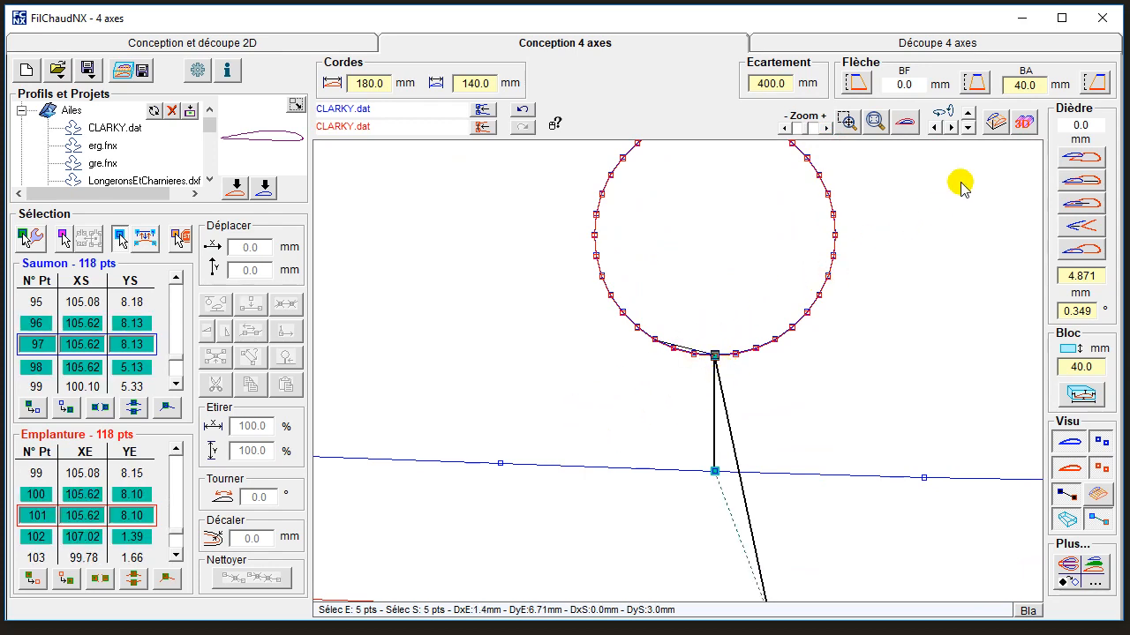
Check the tip's synchronisation points in perspective and deselect the duplicate tip point 96.
click(995, 123)
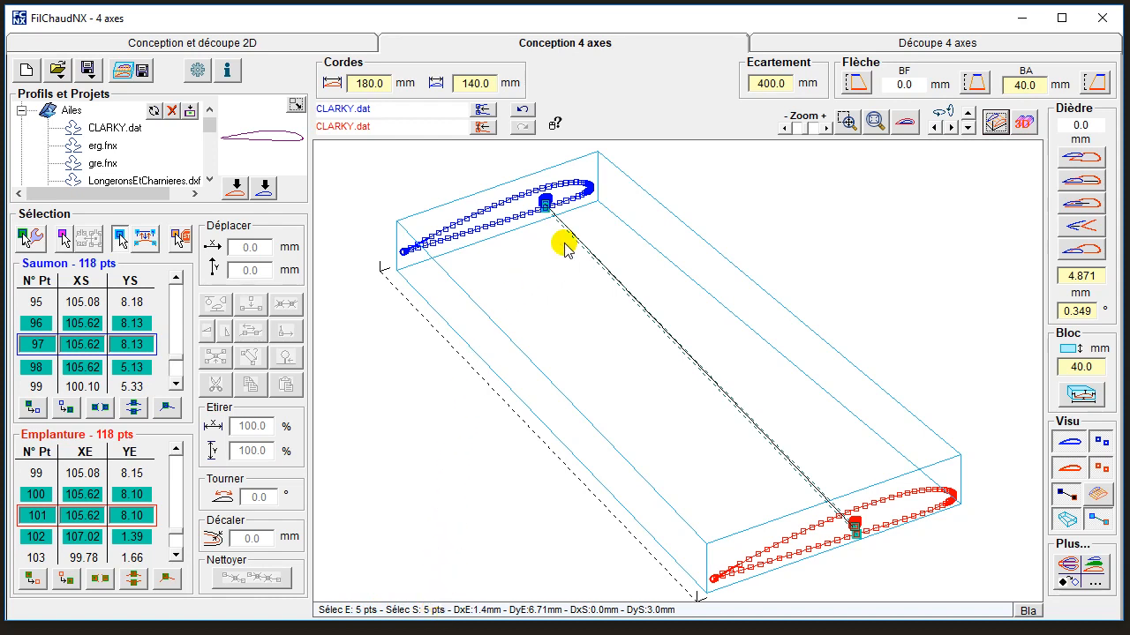
click(845, 124)
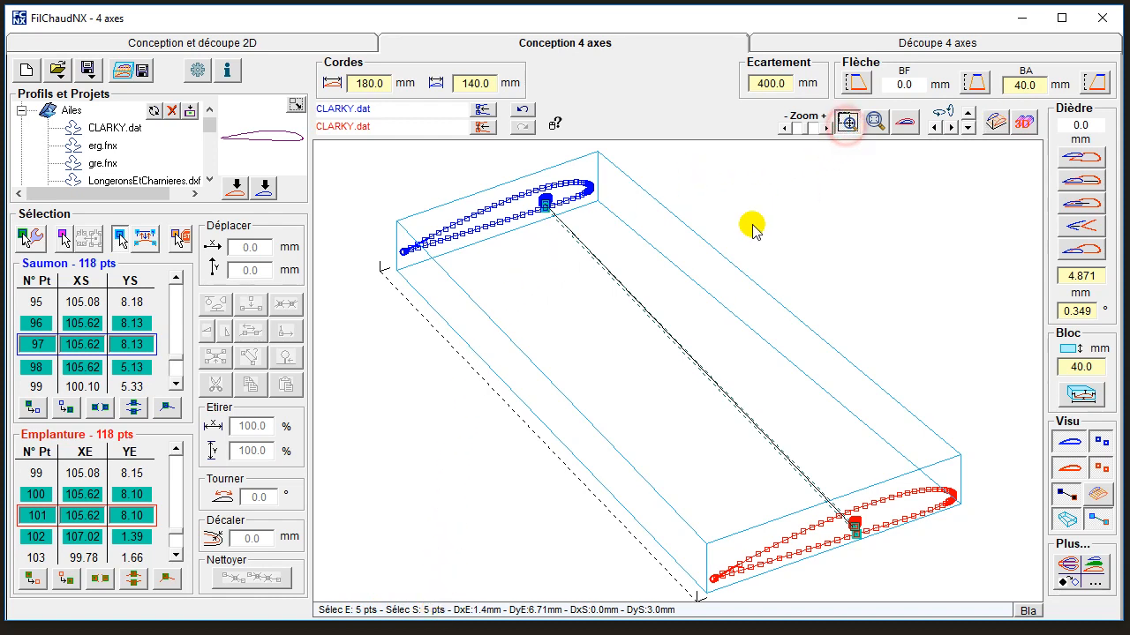
drag(526, 191, 576, 228)
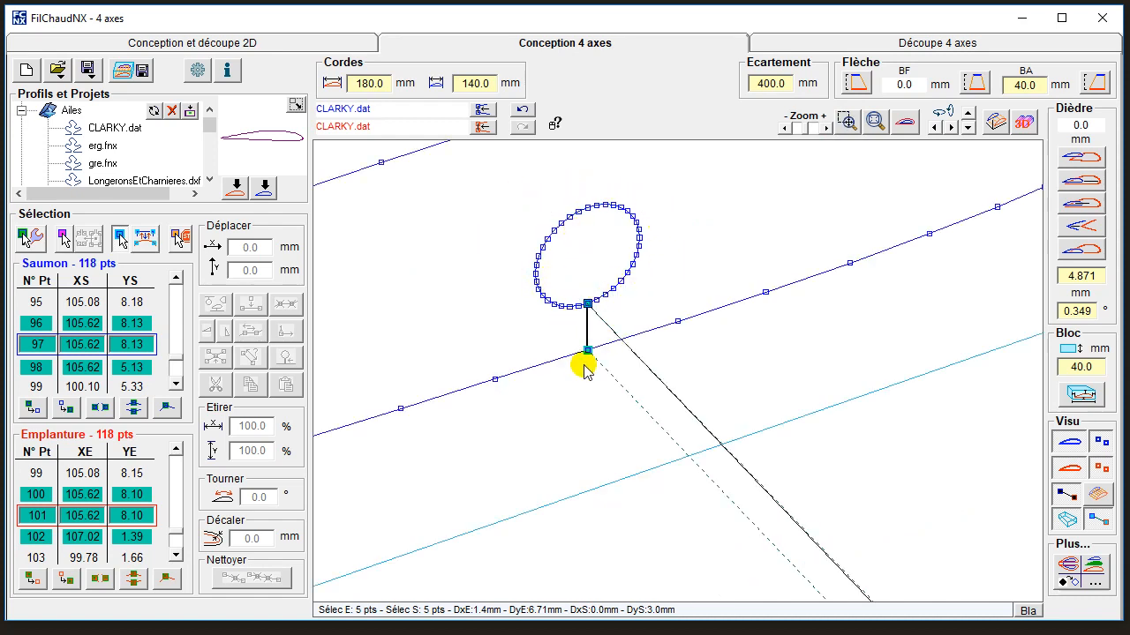
click(174, 386)
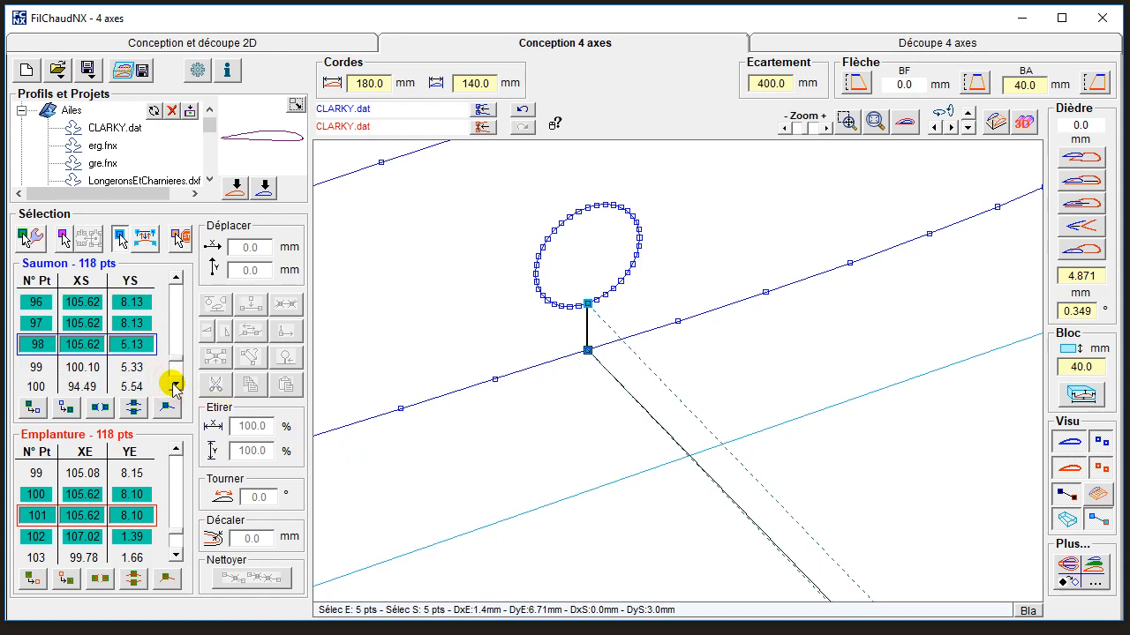
click(178, 277)
click(178, 276)
click(178, 277)
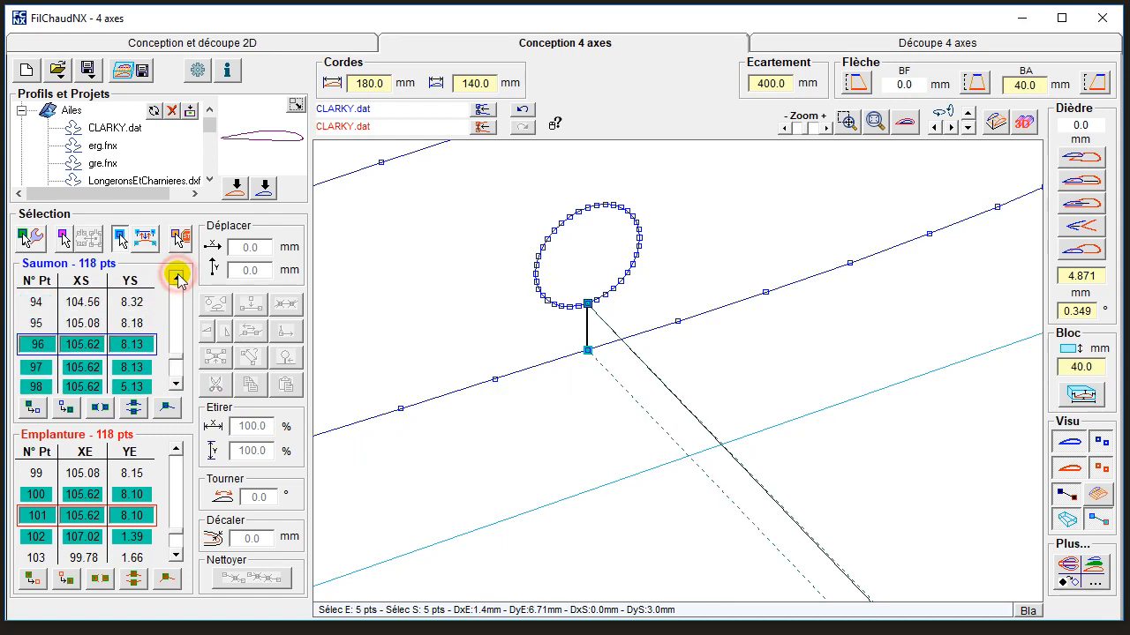
click(178, 276)
click(178, 276)
click(174, 384)
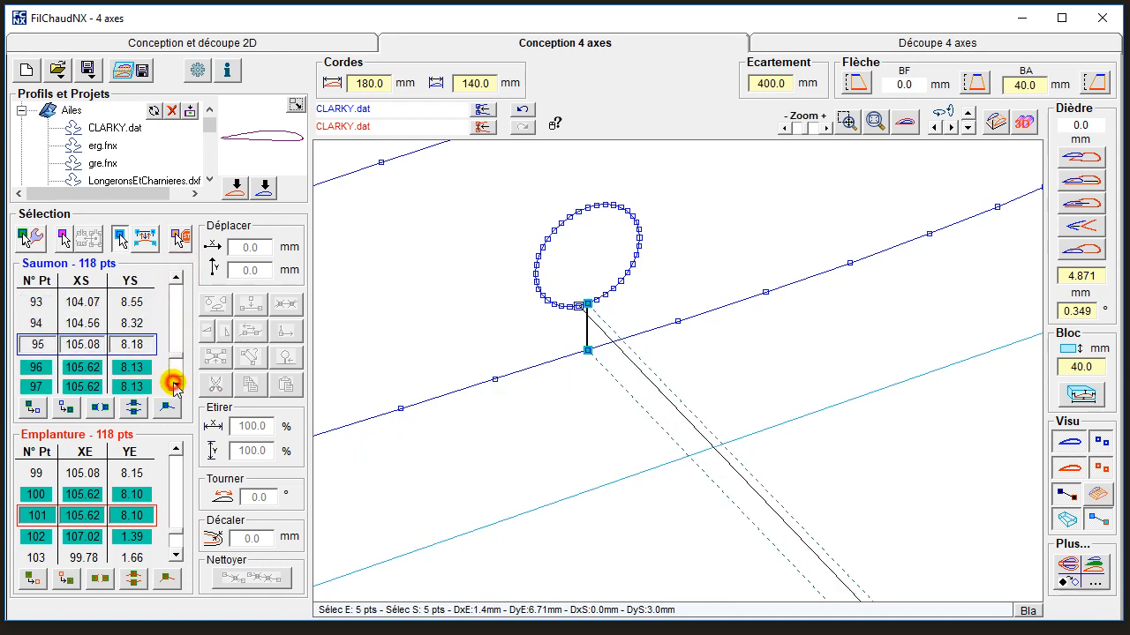
click(174, 384)
click(174, 384)
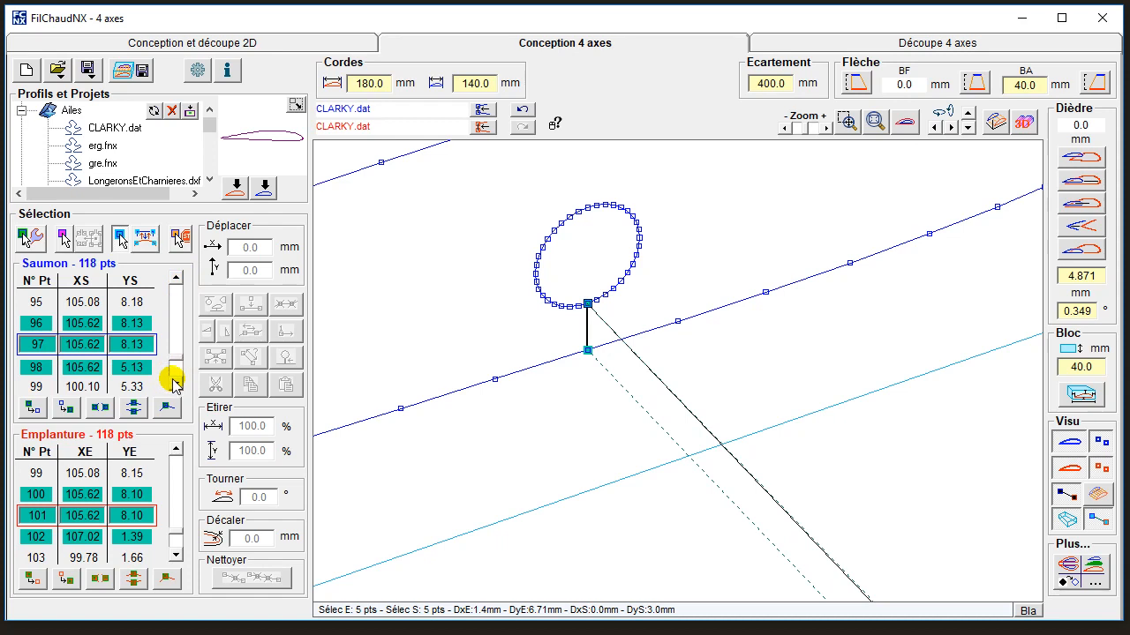
click(176, 279)
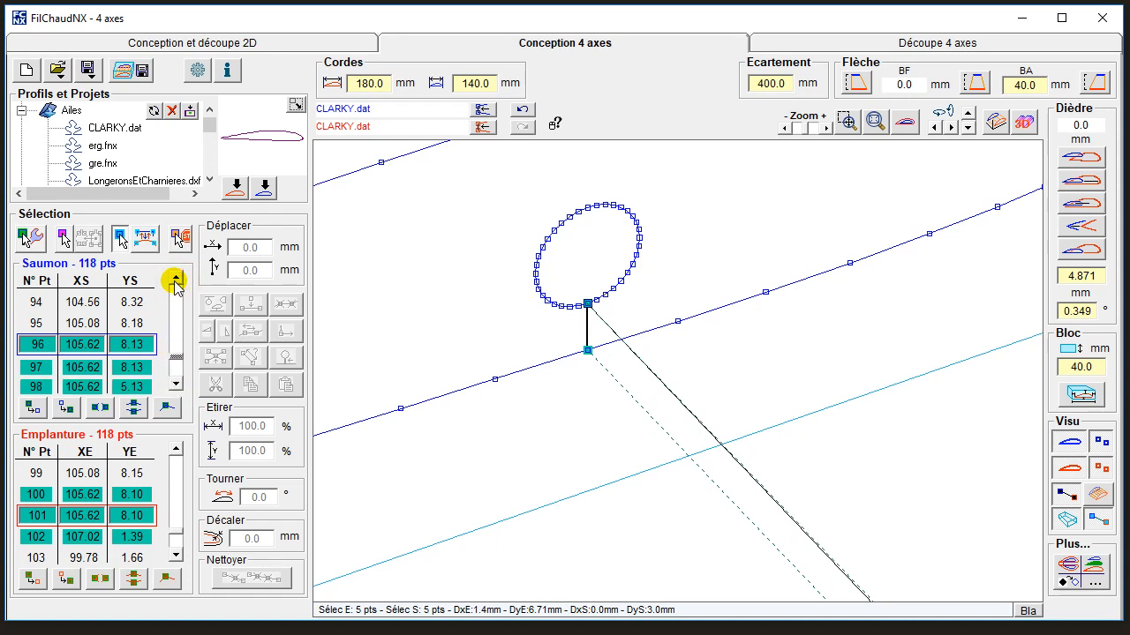
click(139, 344)
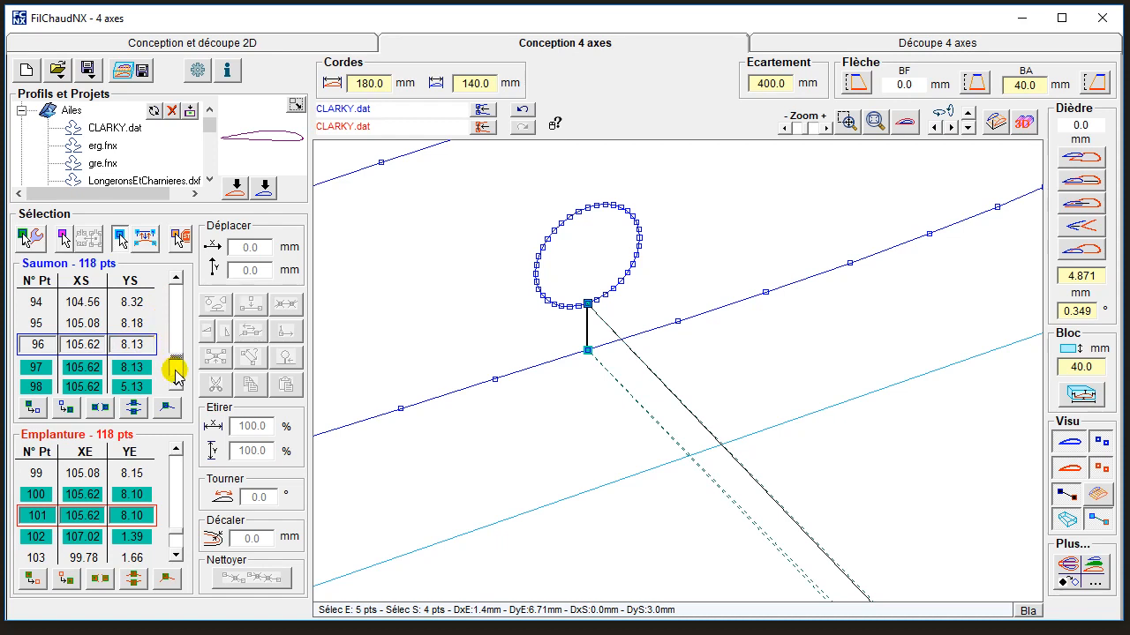
Step the tip back to point 58, deselect root point 100 and check the synchronisation lines at the root cutout.
drag(176, 279, 175, 279)
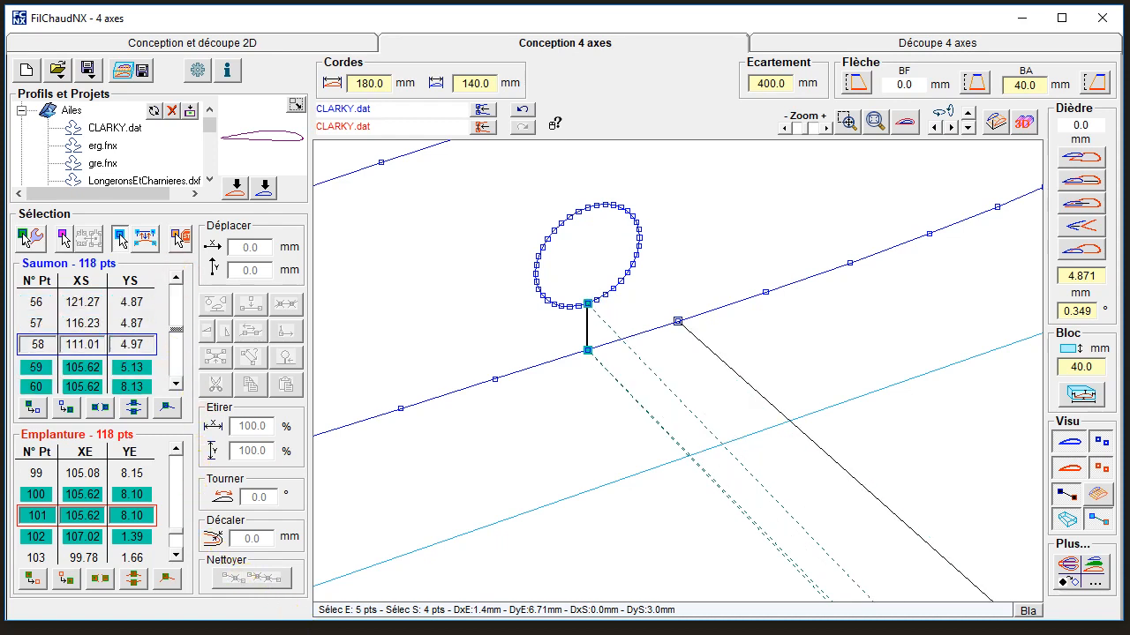
ctrl+click(133, 494)
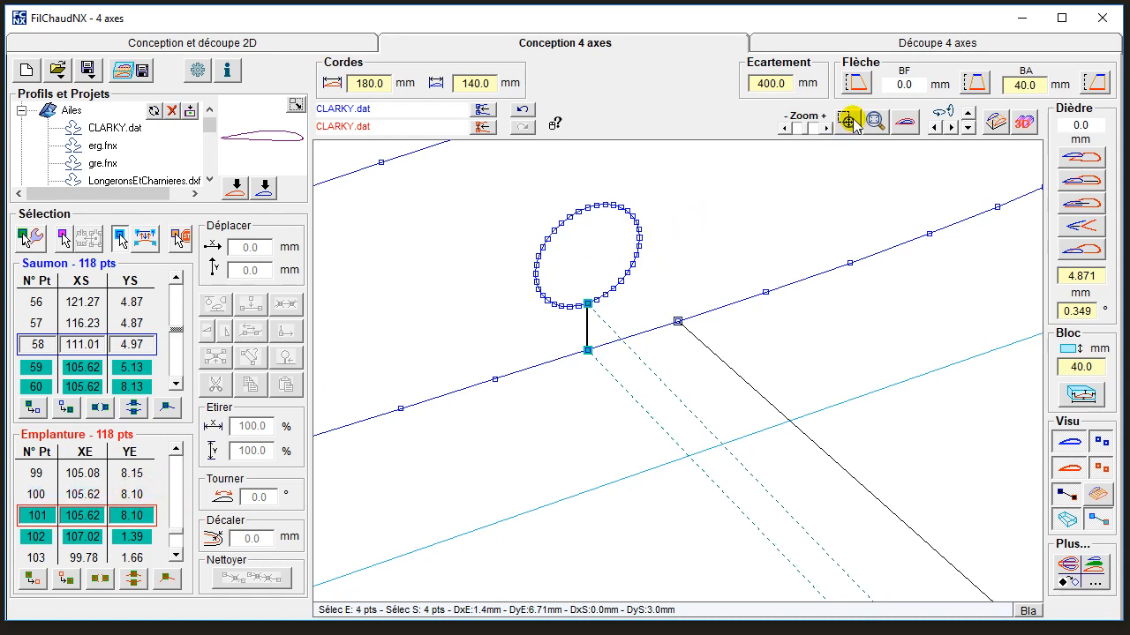
drag(797, 128, 782, 132)
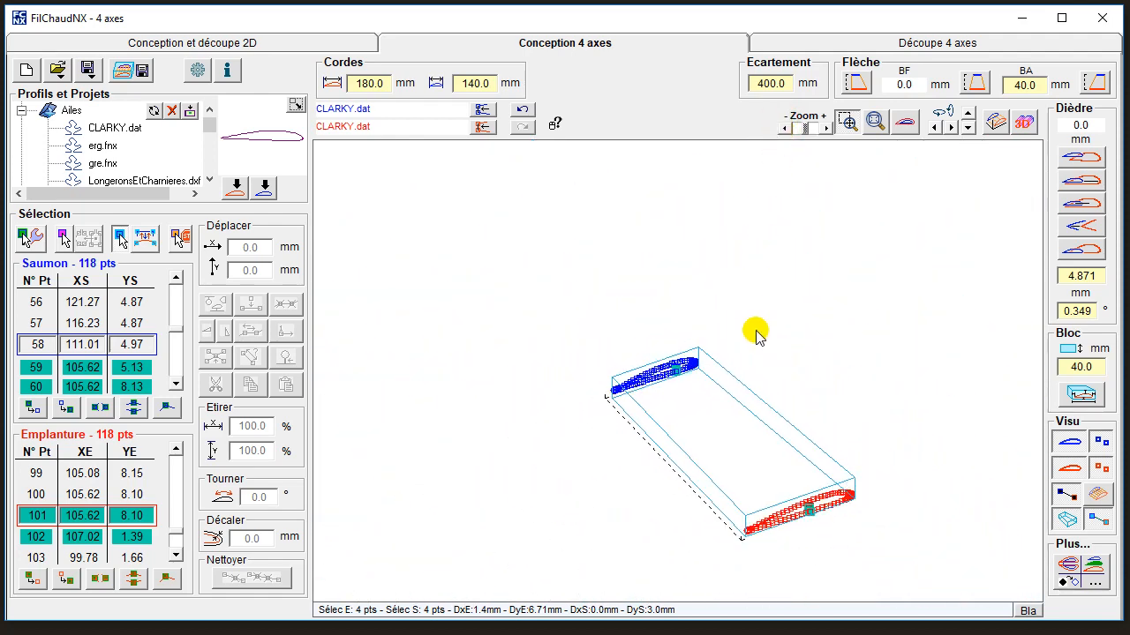
drag(788, 499, 826, 522)
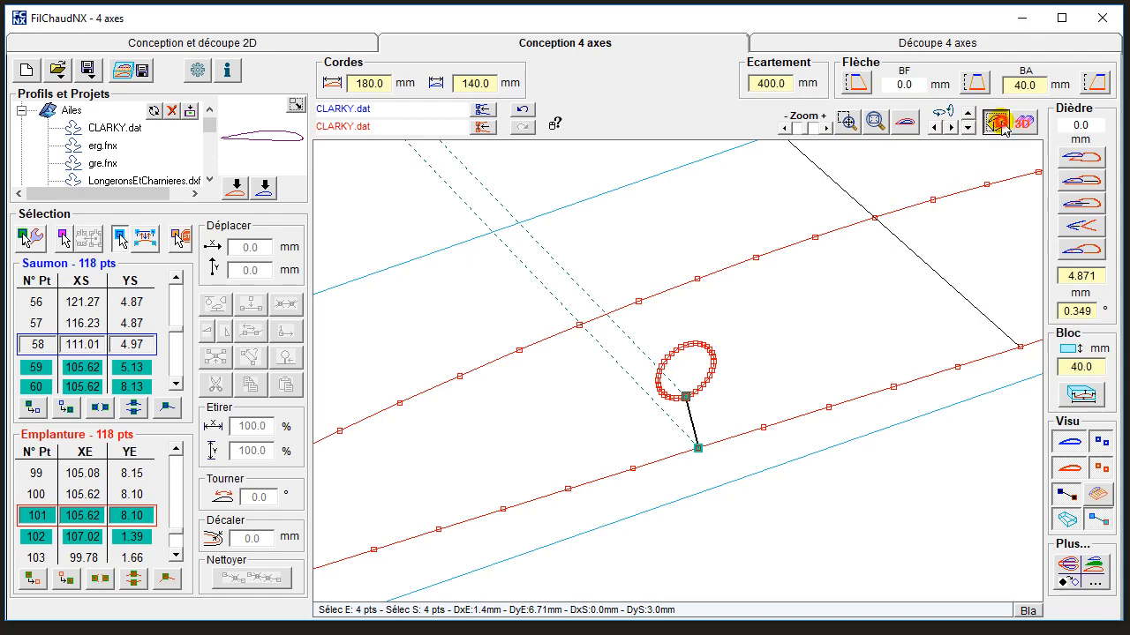
Synchronise the root and tip profiles at the selected matching points and acknowledge the synchronisation notice.
click(1001, 125)
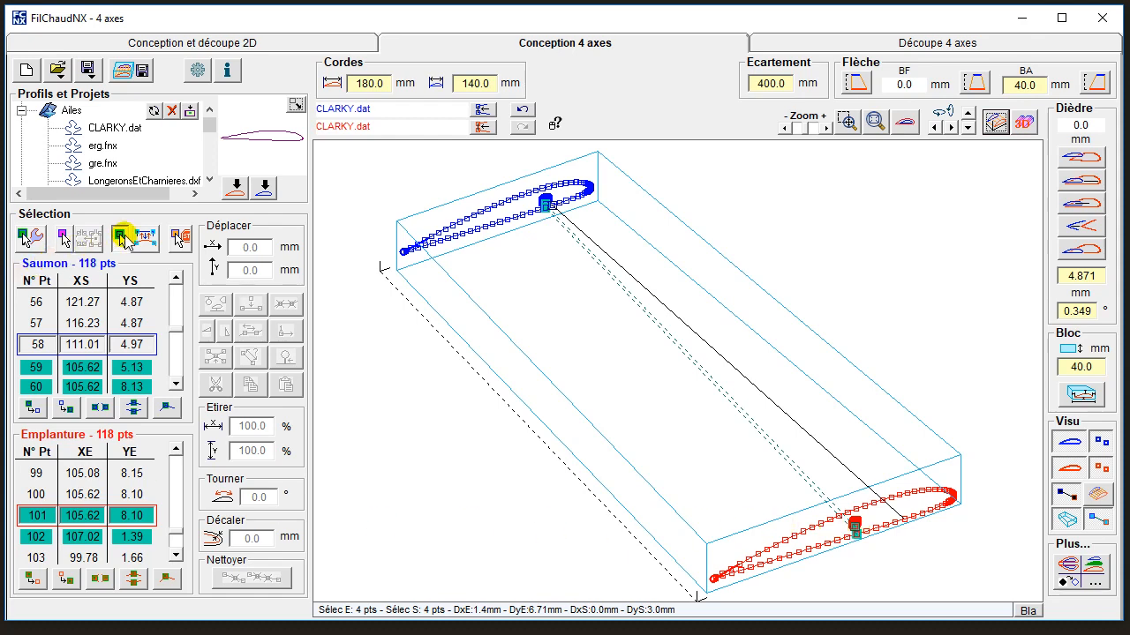
click(143, 235)
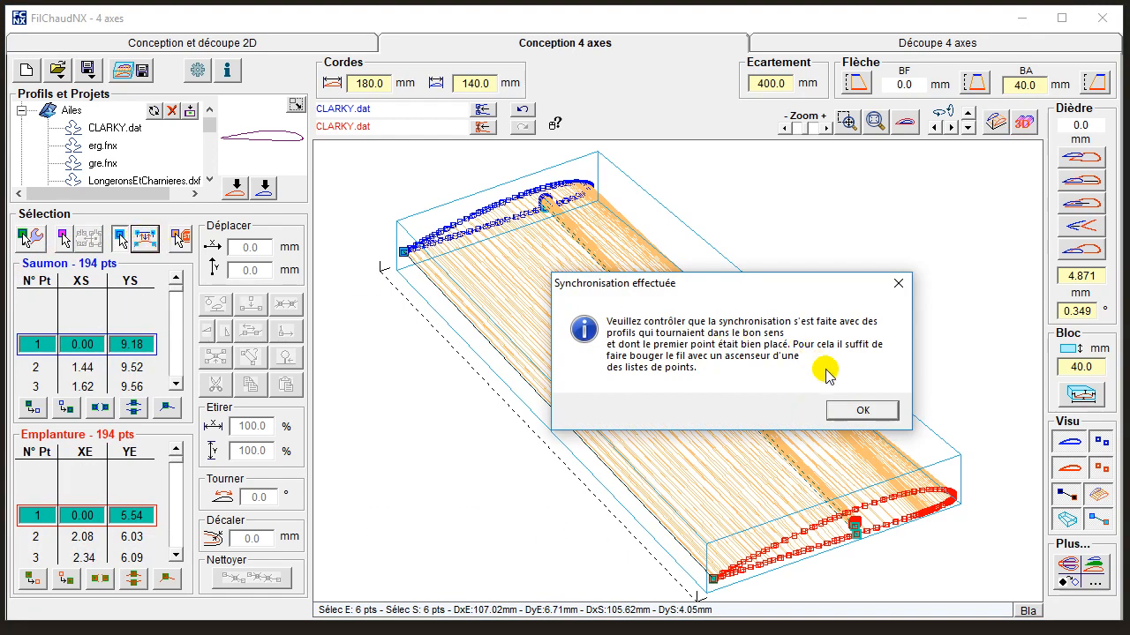
click(860, 411)
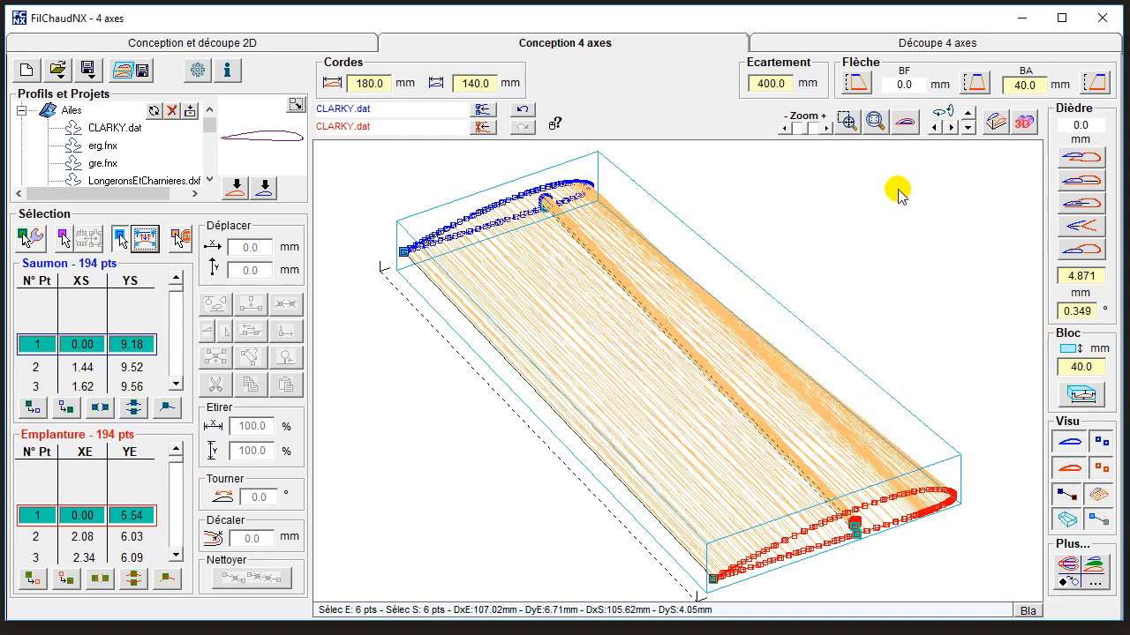
Switch to modification selection mode and clean surplus points from both profiles, keeping the synchronous points.
click(902, 122)
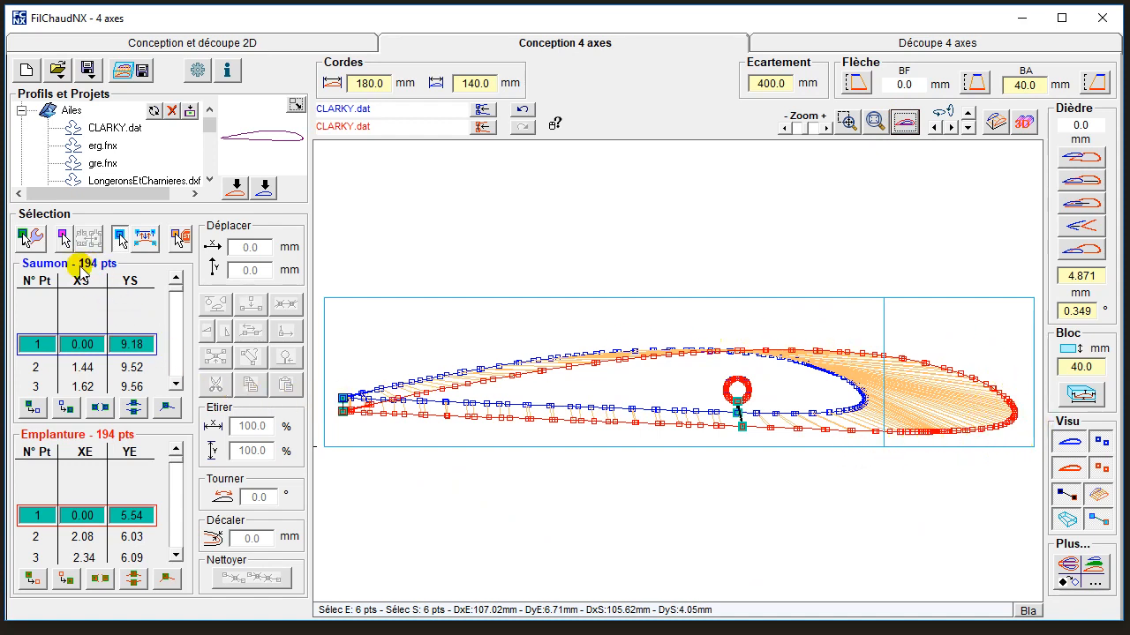
click(29, 237)
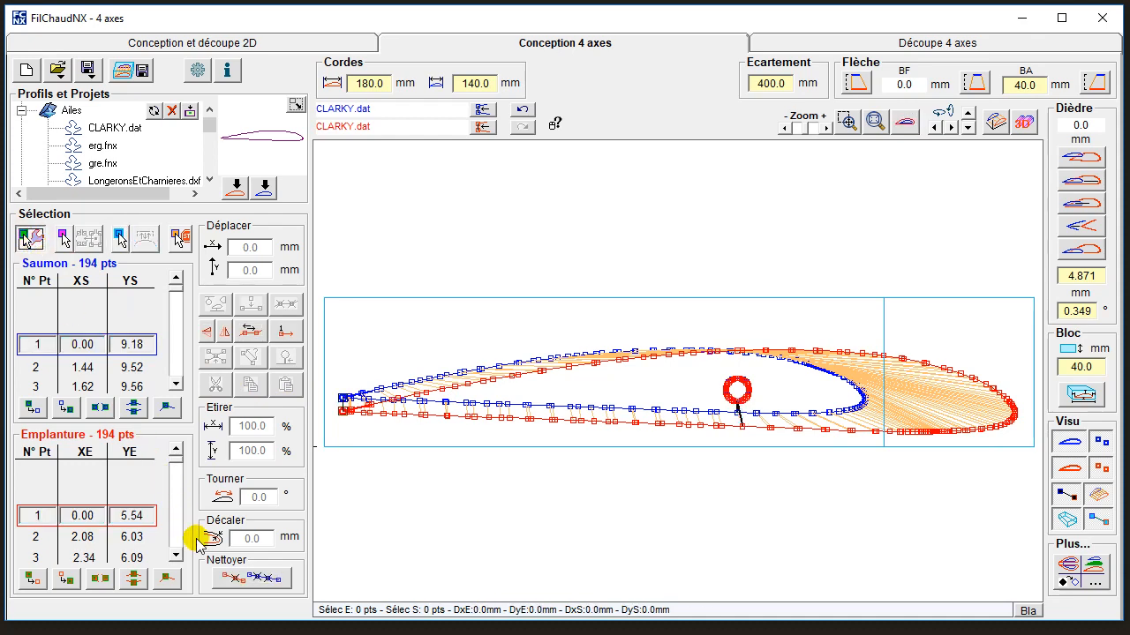
click(253, 578)
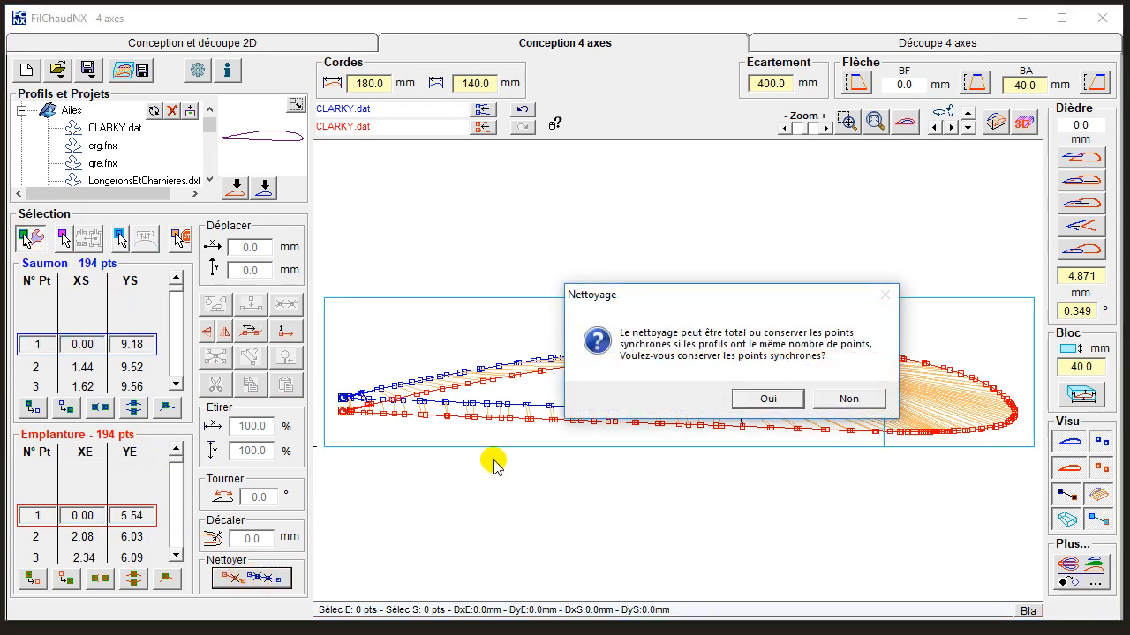
click(738, 404)
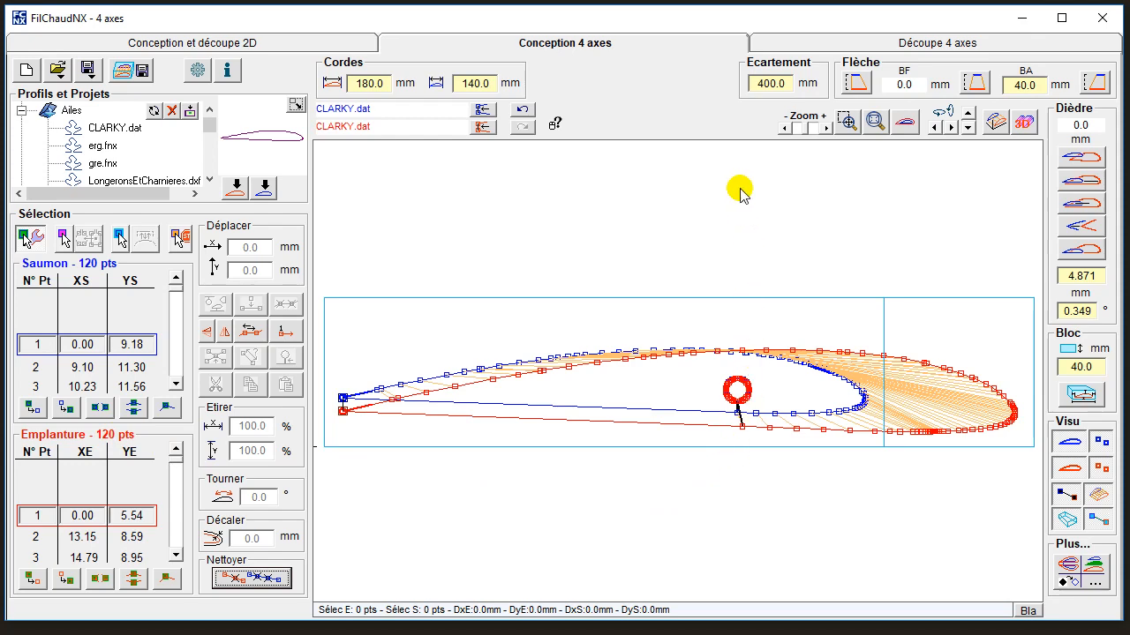
Check the panel's cutting paths in 4-axis cutting, then return to 4-axis design and inspect the wire lines in perspective.
click(827, 49)
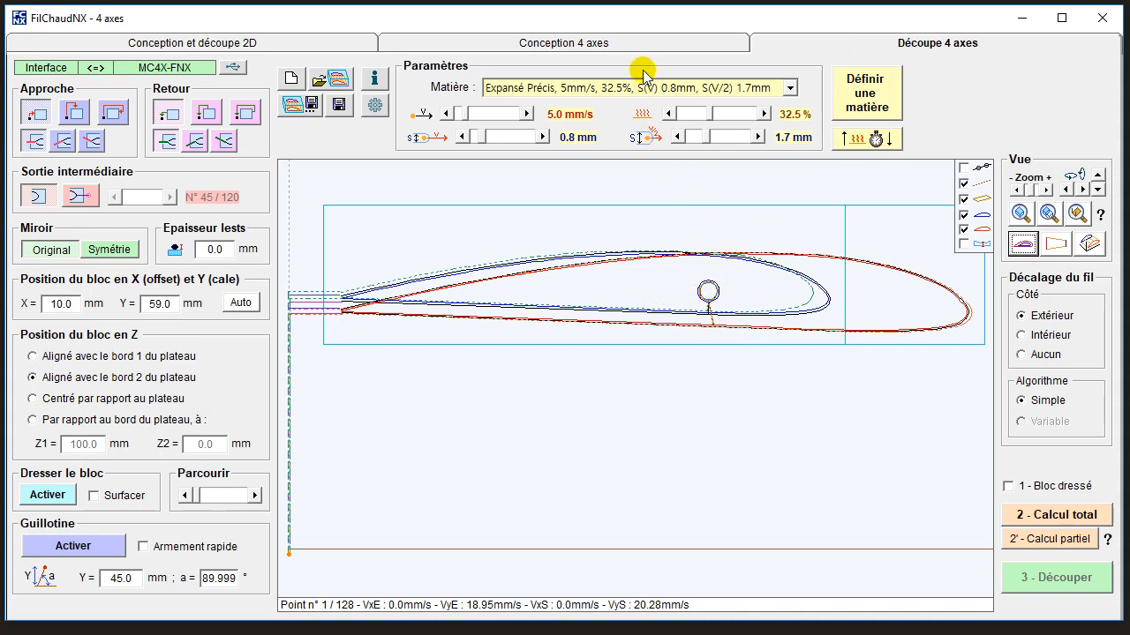
click(620, 46)
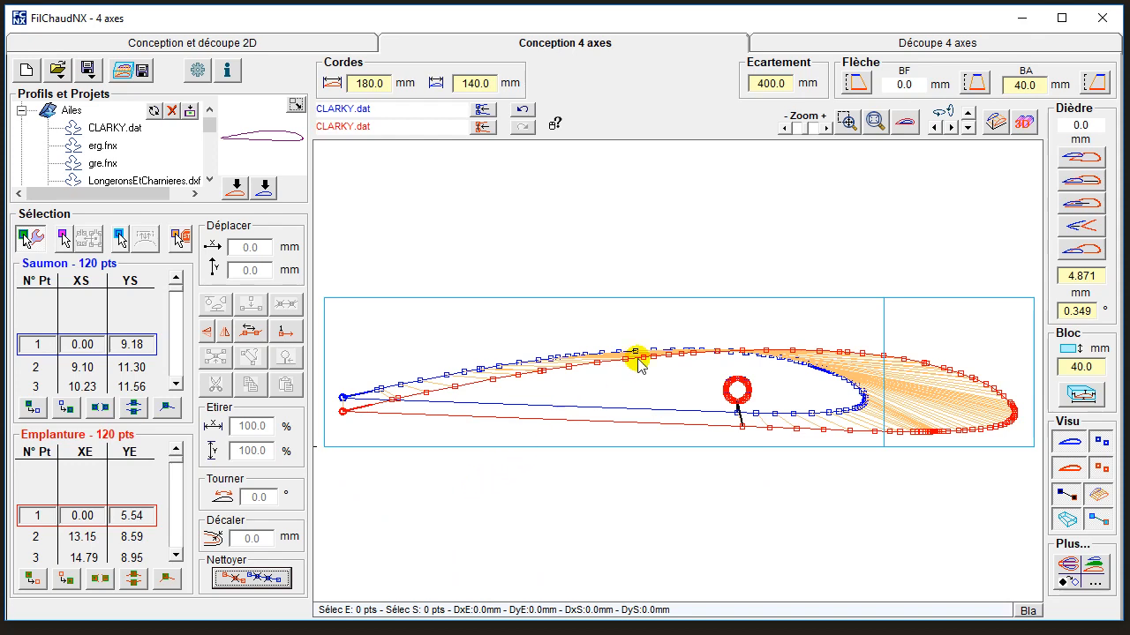
click(993, 123)
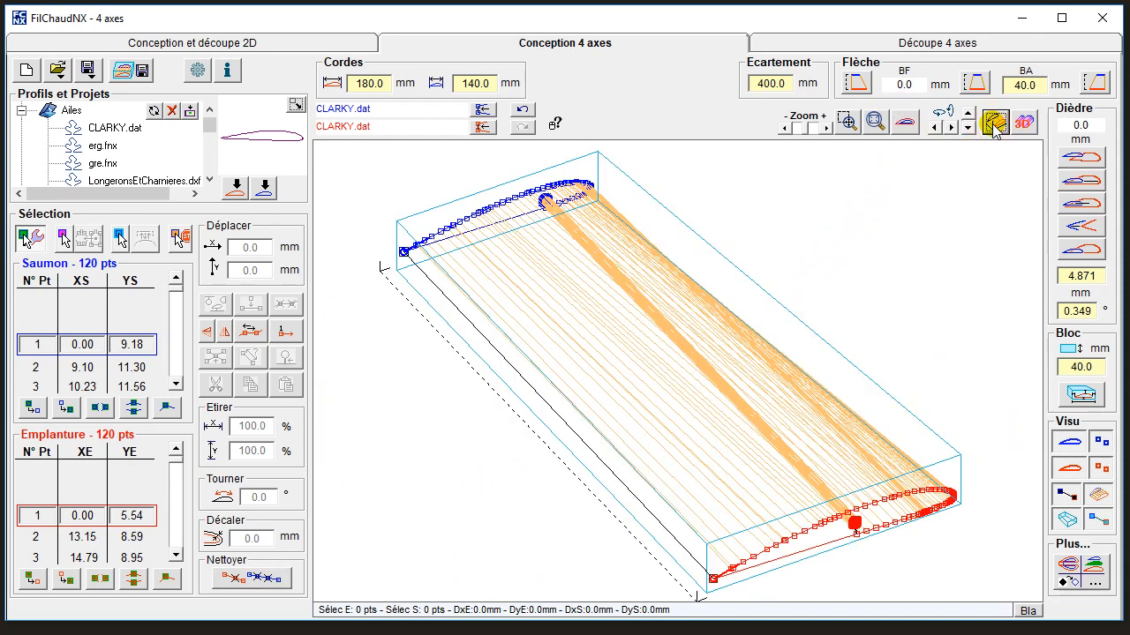